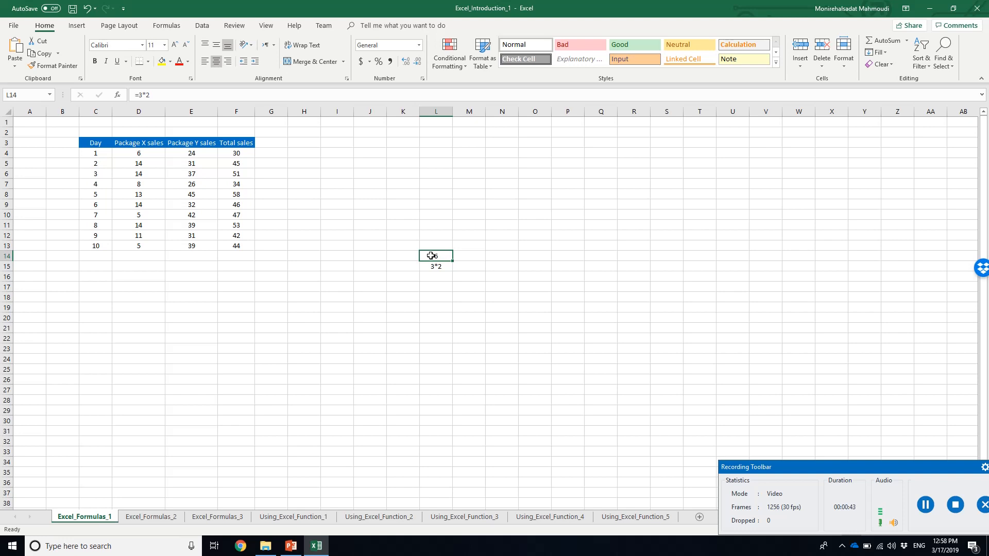
# Compare the Excel Formulas slide in PowerPoint with the text entry in cell L15 of the Excel workbook
pyautogui.click(315, 546)
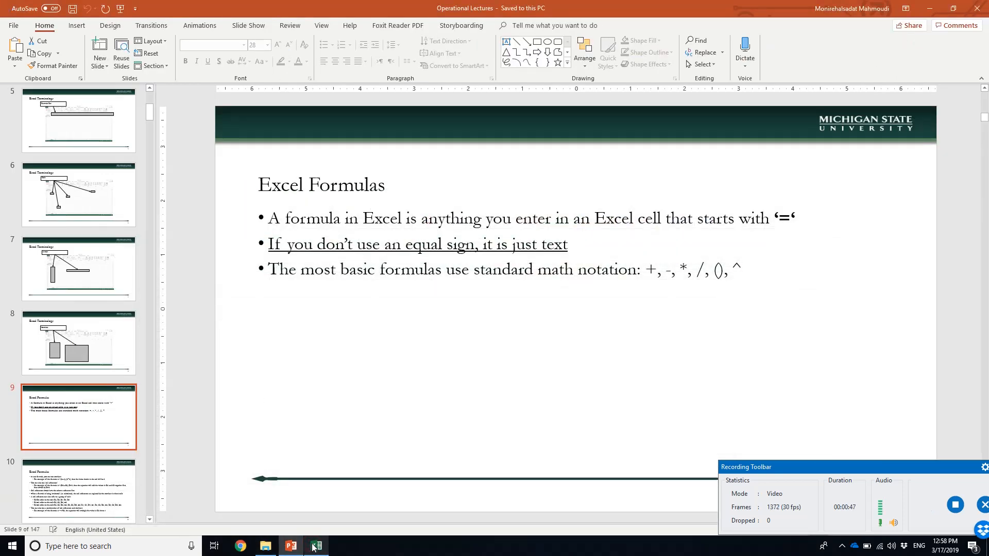
pyautogui.click(313, 546)
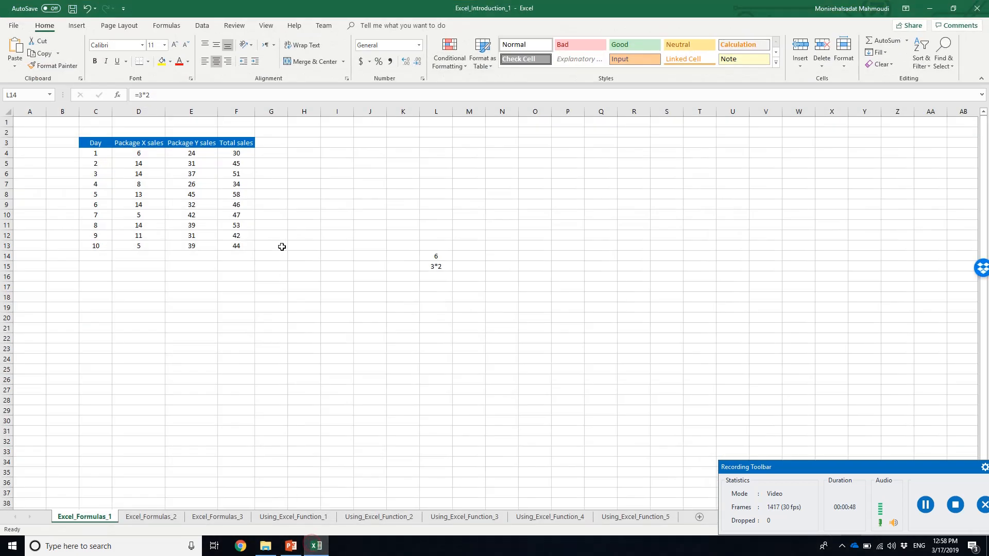
pyautogui.click(436, 267)
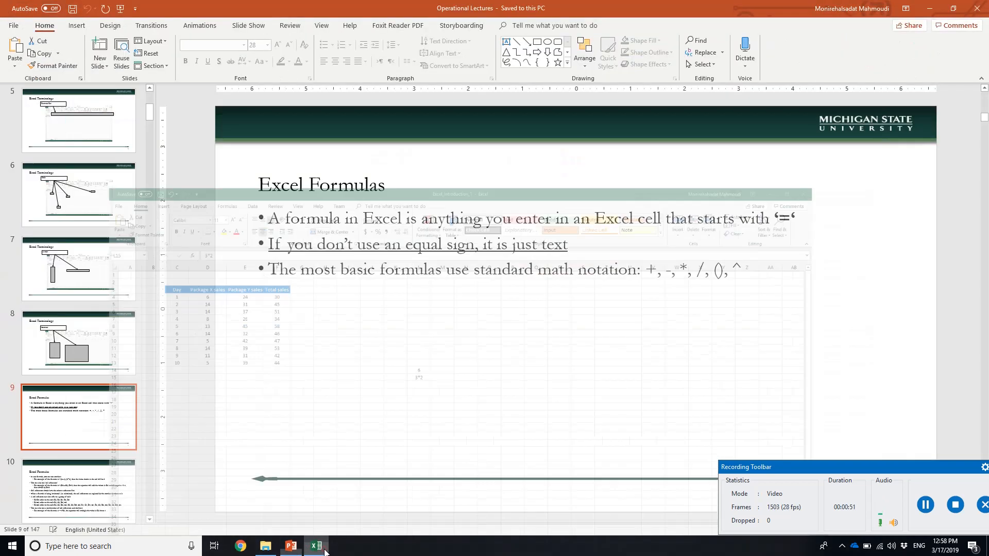
pyautogui.click(324, 550)
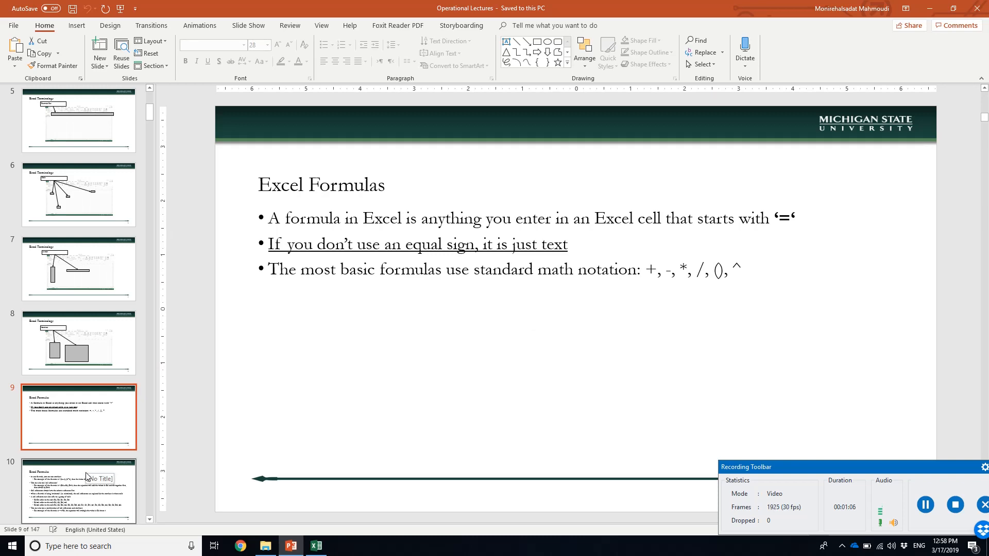
# Switch to Excel and clear the contents of cells L14 to L16 on the Excel_Formulas_1 sheet
pyautogui.click(317, 549)
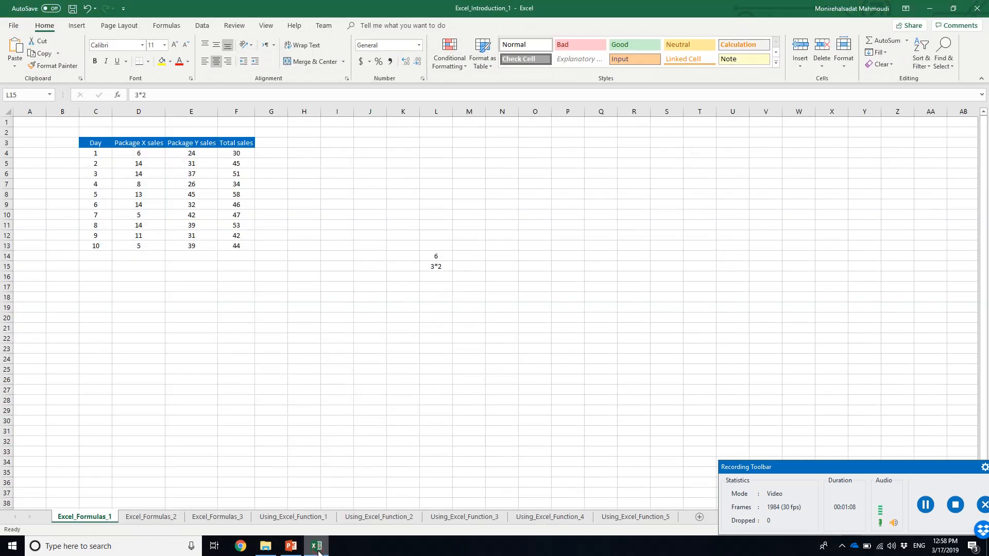
pyautogui.moveTo(425, 256); pyautogui.dragTo(433, 276)
pyautogui.press('Delete')
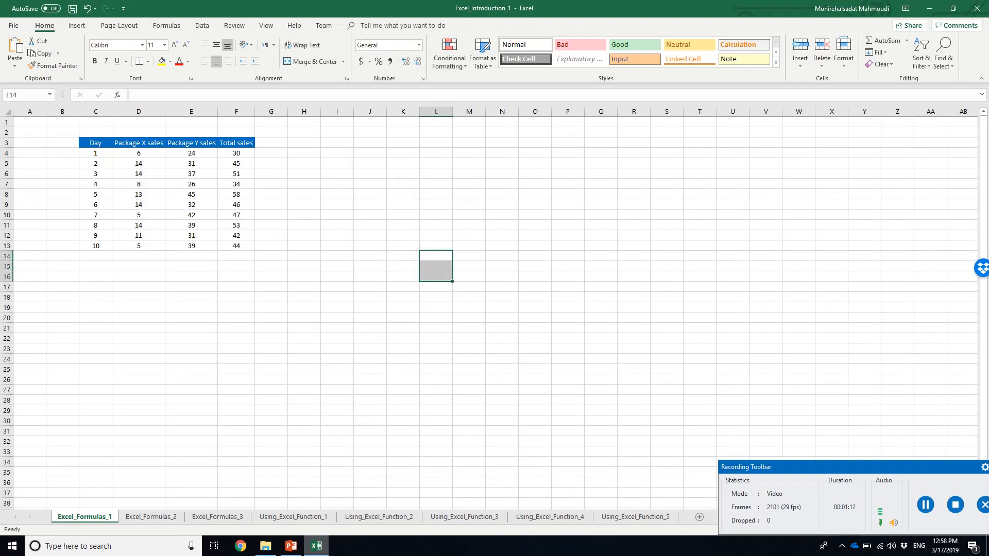
# Switch to PowerPoint and show slide 10 about numbers and cell references in Excel formulas
pyautogui.click(290, 548)
pyautogui.click(101, 500)
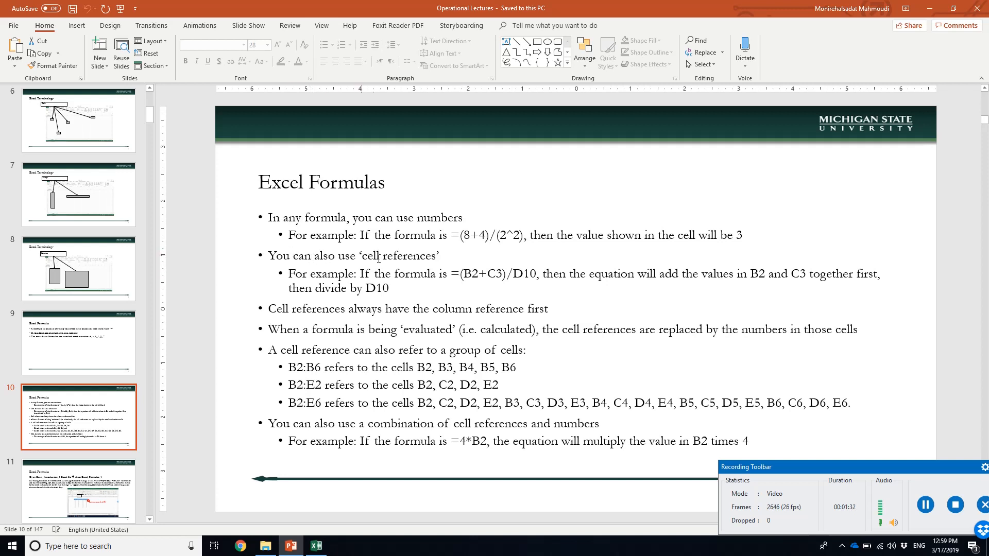
# Switch to Excel and add a new blank worksheet to the Excel_Introduction_1 workbook
pyautogui.click(317, 548)
pyautogui.click(318, 550)
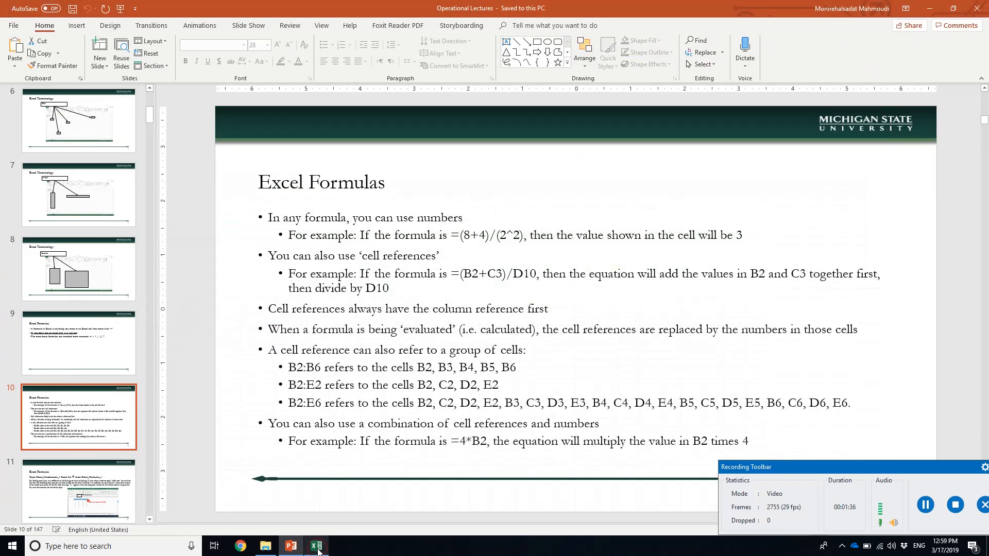
pyautogui.click(317, 550)
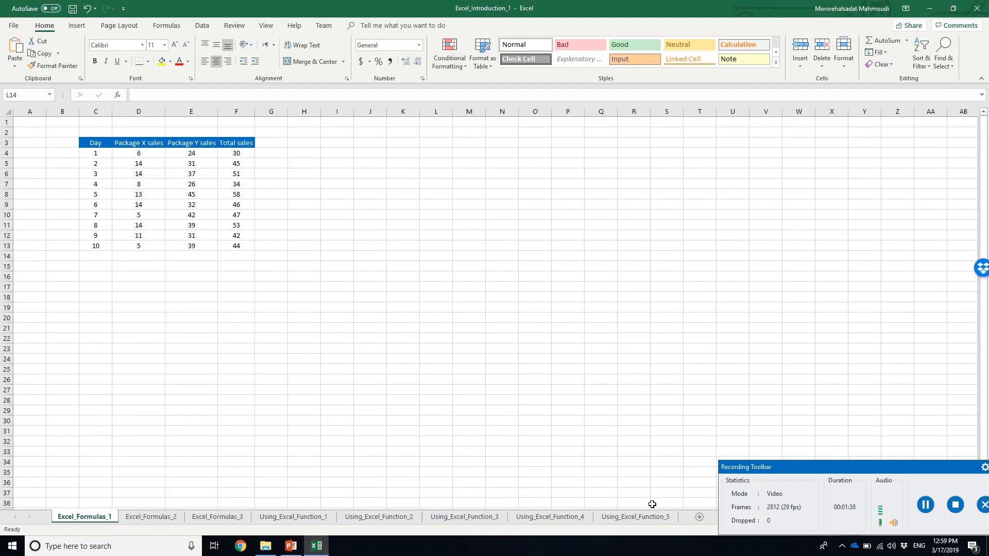
pyautogui.click(699, 517)
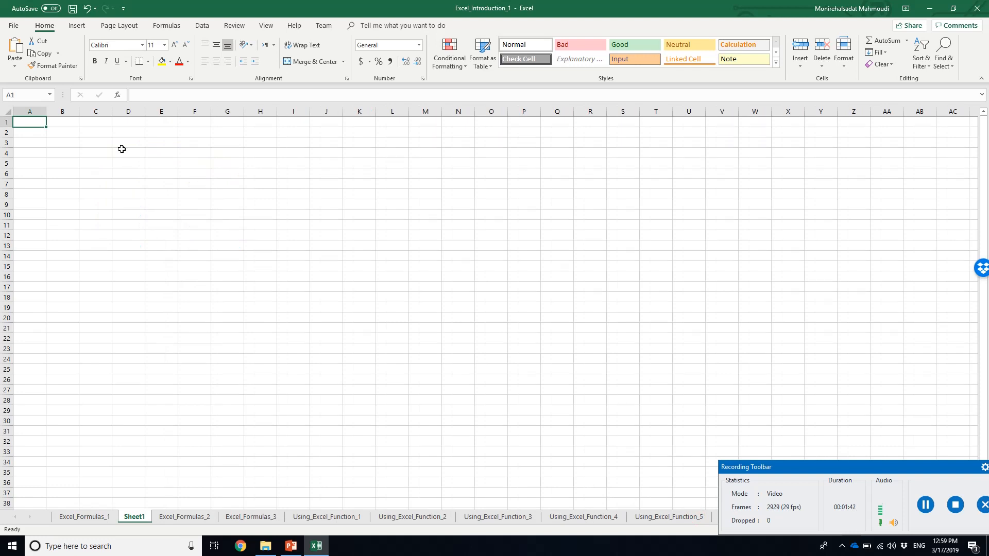
# Check the cell reference example on the PowerPoint slide and enter 2 in cell B2 of the new Excel sheet
pyautogui.click(317, 548)
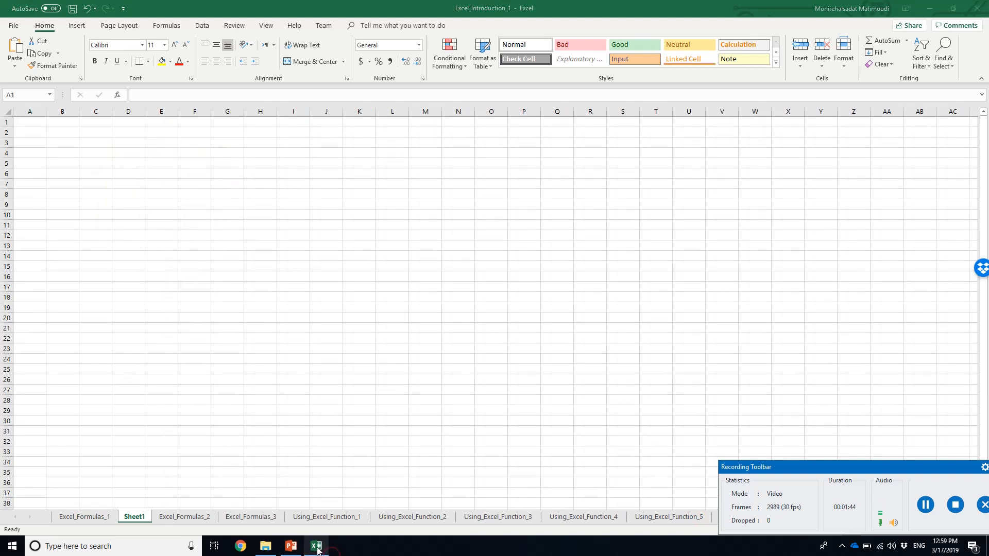
pyautogui.click(297, 547)
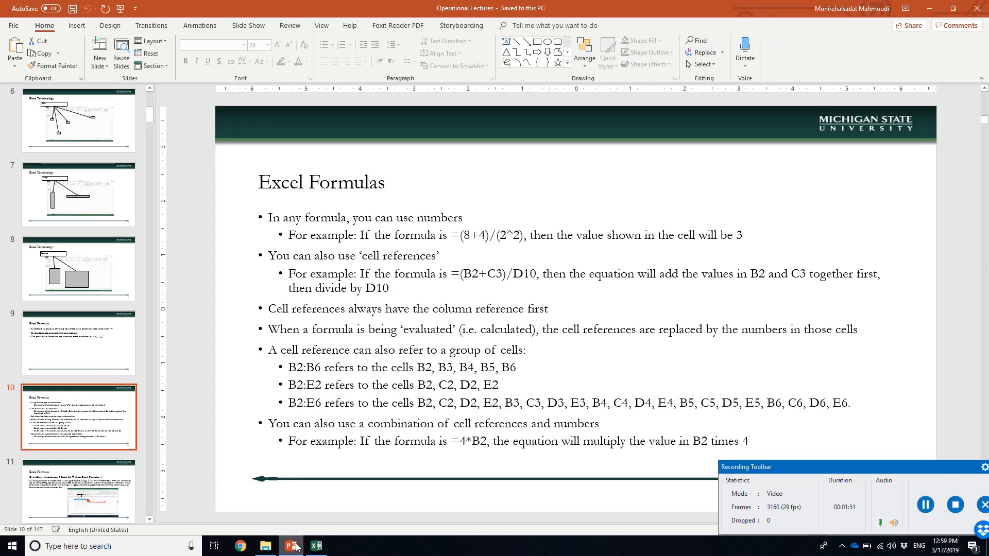
pyautogui.click(297, 548)
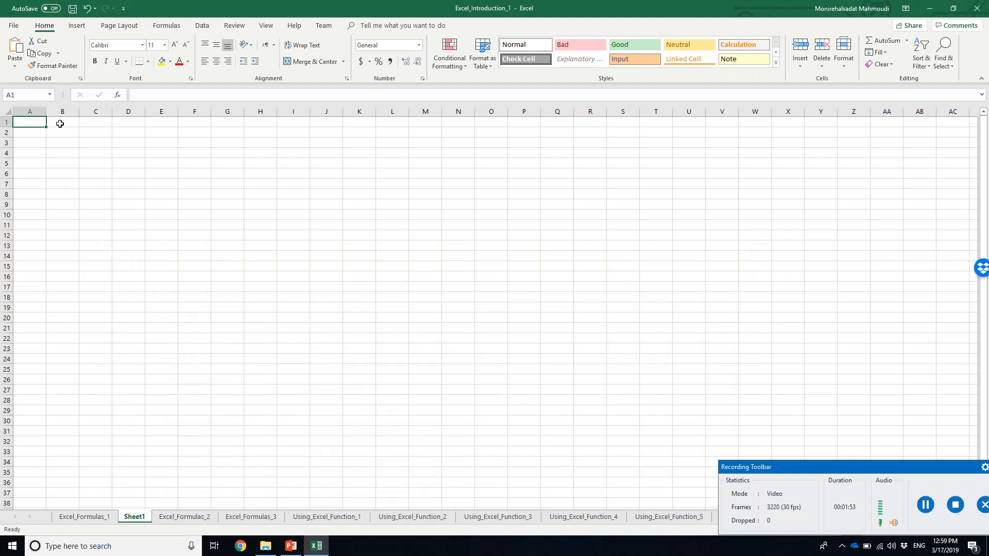
pyautogui.click(62, 131)
pyautogui.write('2')
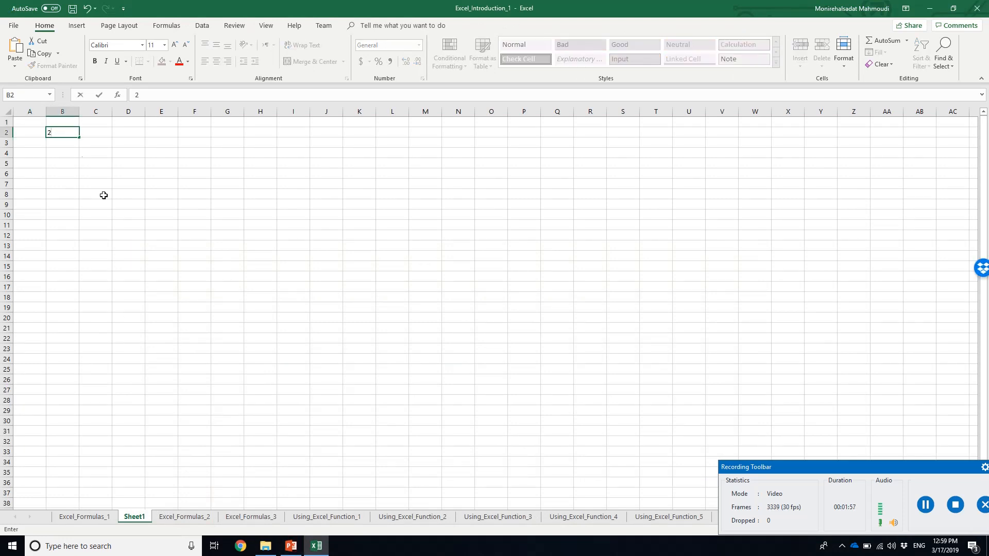
# Consult the example formula in PowerPoint and enter 1 in cell C3 and 2 in cell D10 in Excel
pyautogui.click(292, 547)
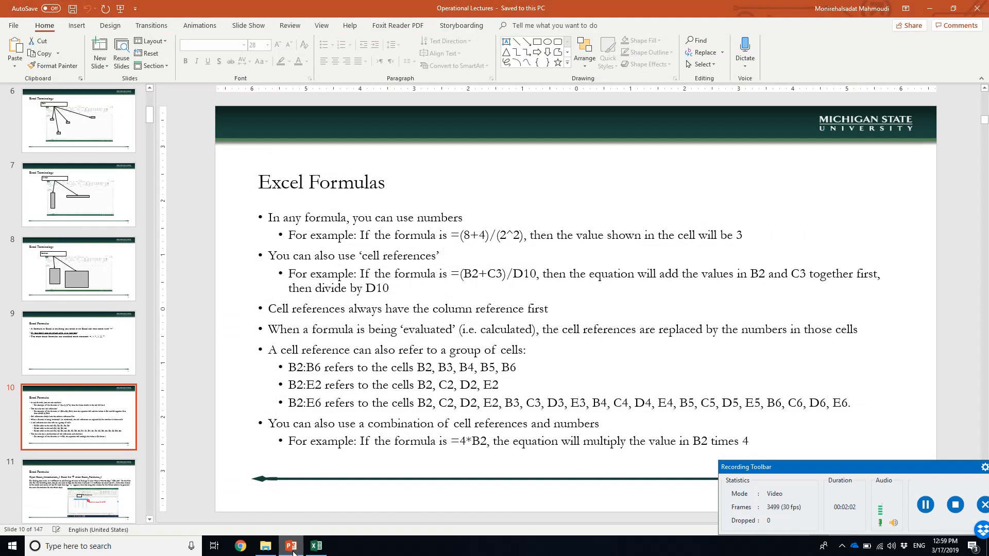
pyautogui.click(291, 548)
pyautogui.click(88, 143)
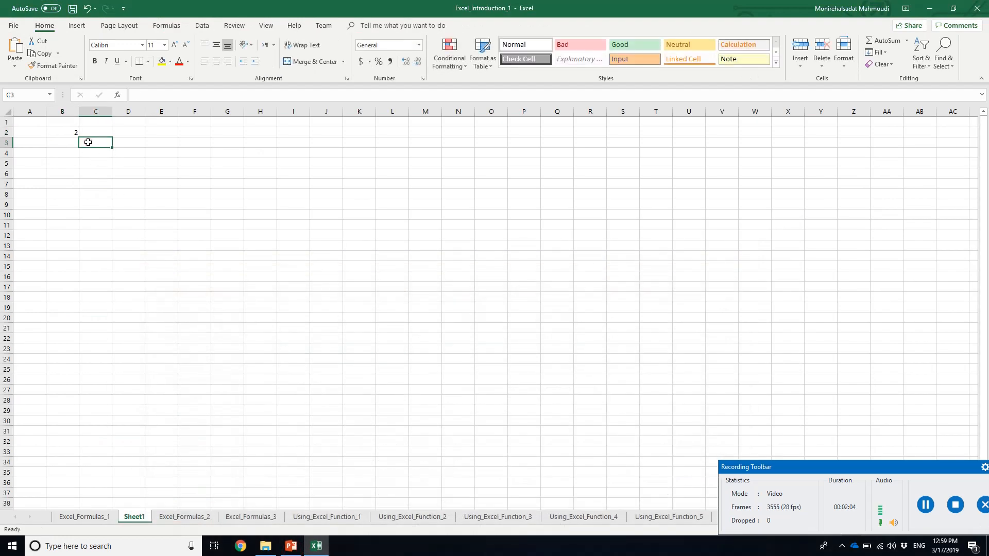
pyautogui.write('1')
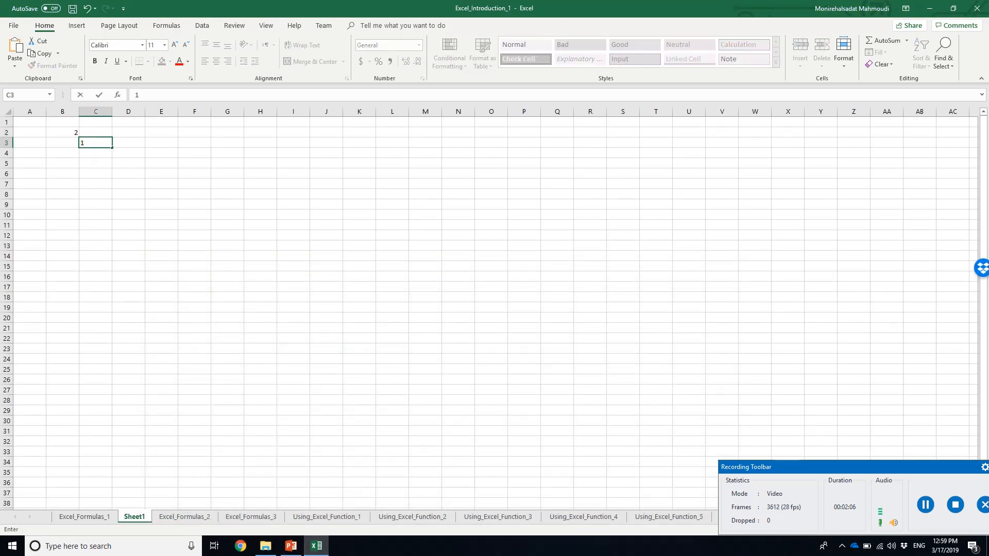
pyautogui.click(292, 547)
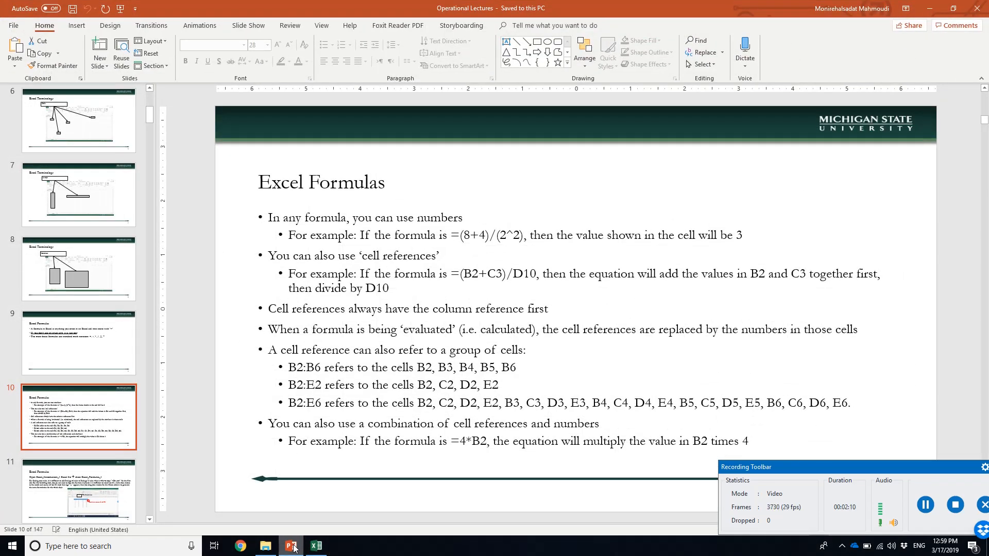
pyautogui.click(292, 547)
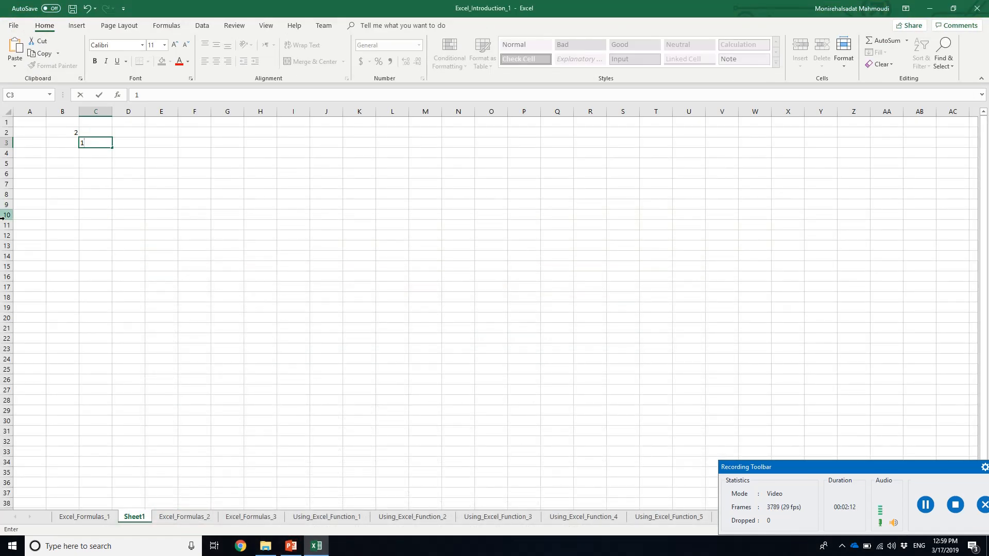
pyautogui.click(138, 213)
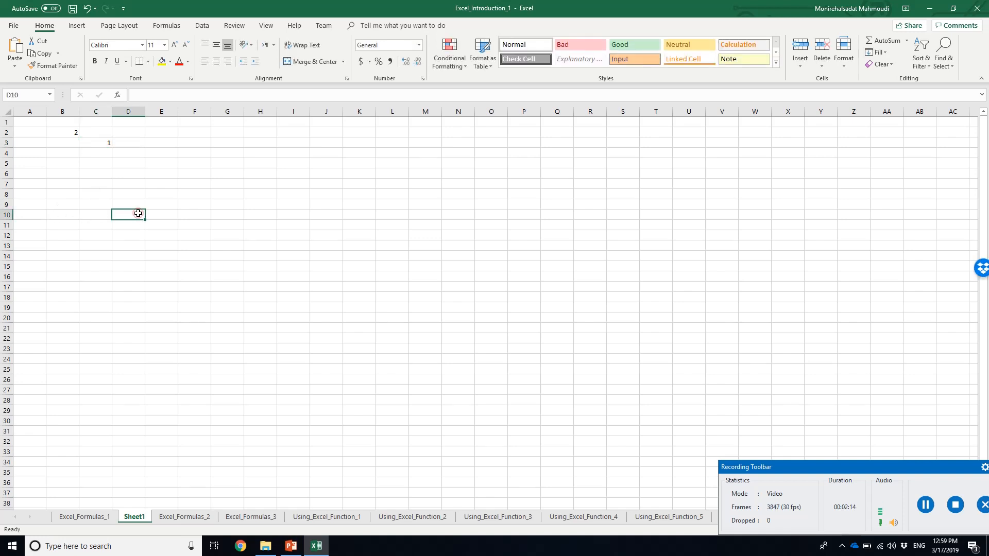
pyautogui.write('2')
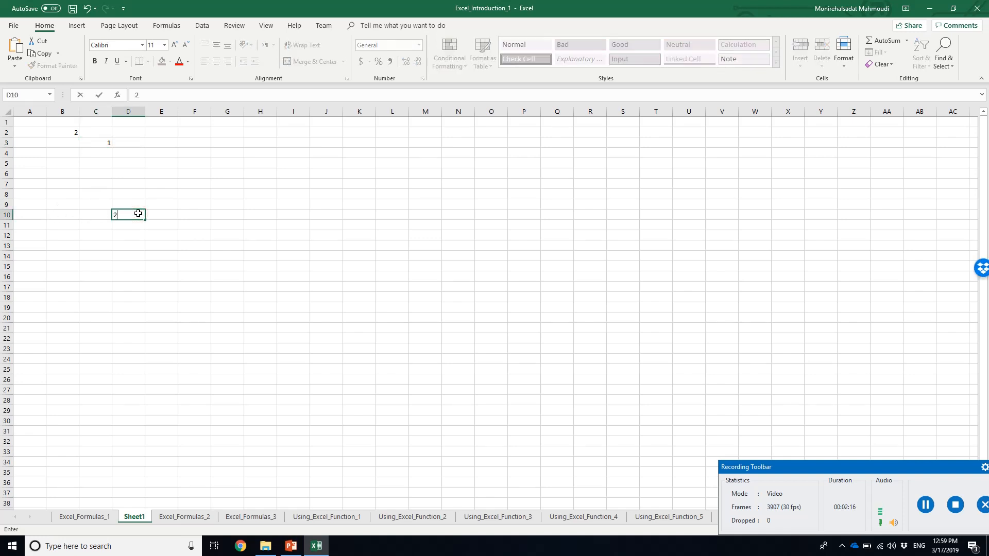
# Enter the formula =(B2+C3)/D10 in cell G7 by referencing the three number cells
pyautogui.click(238, 187)
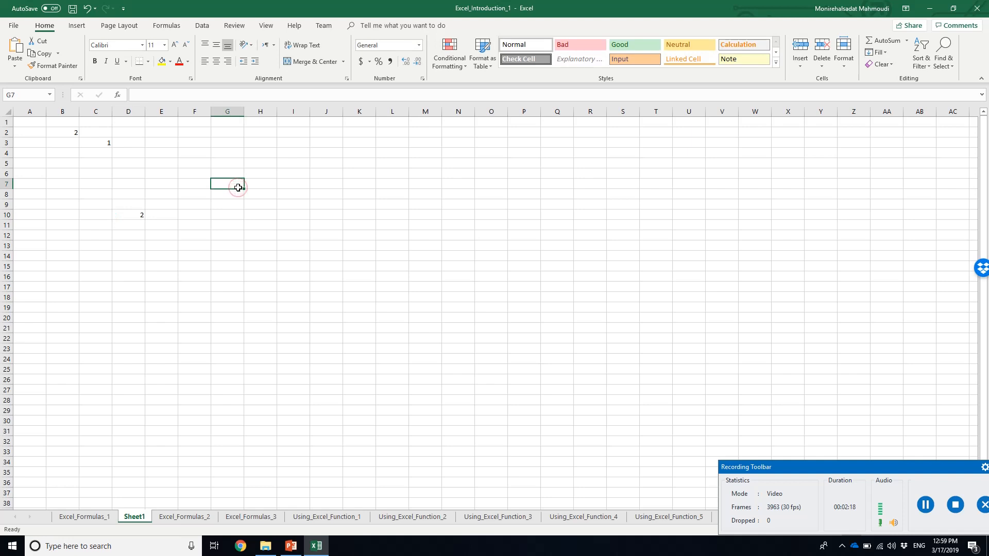
pyautogui.write('=(')
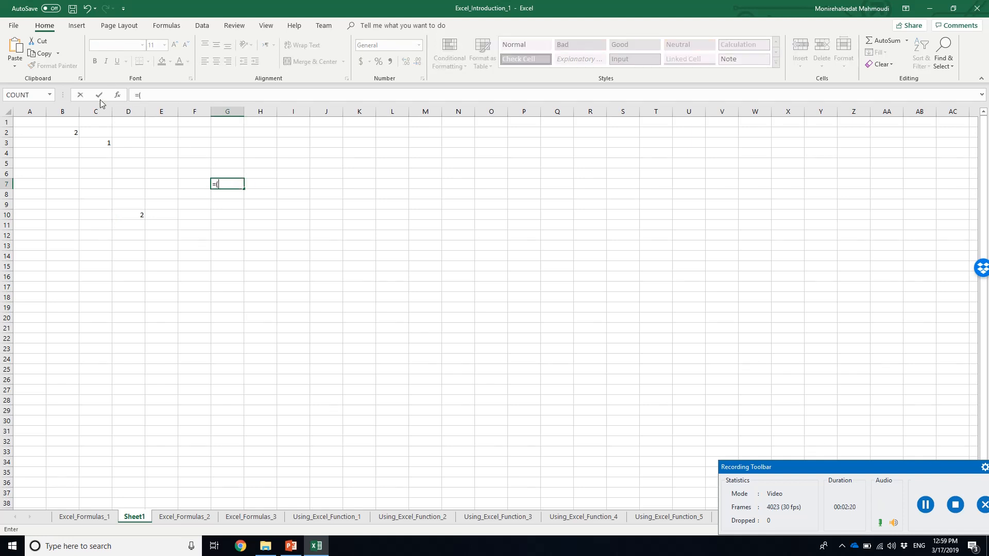
pyautogui.click(70, 134)
pyautogui.write('+')
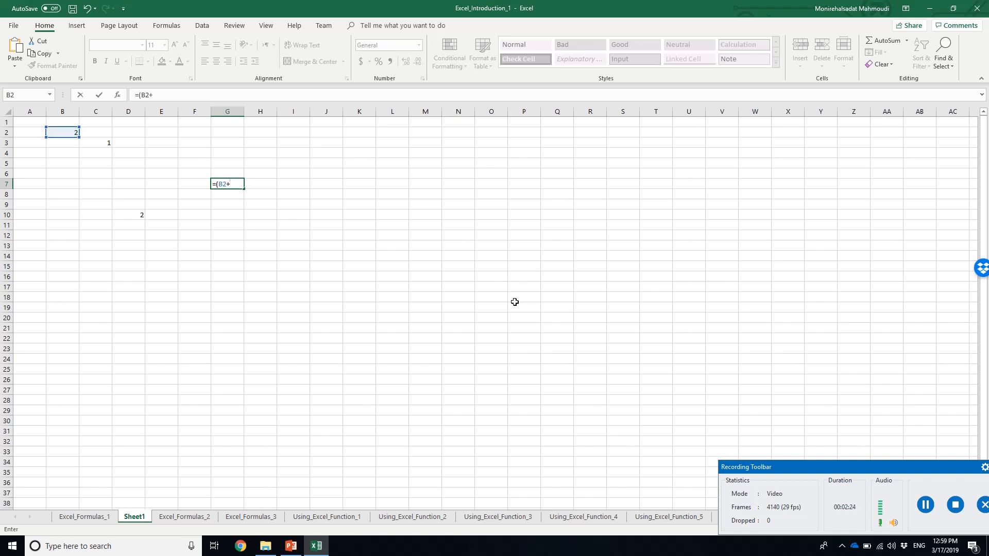
pyautogui.click(104, 142)
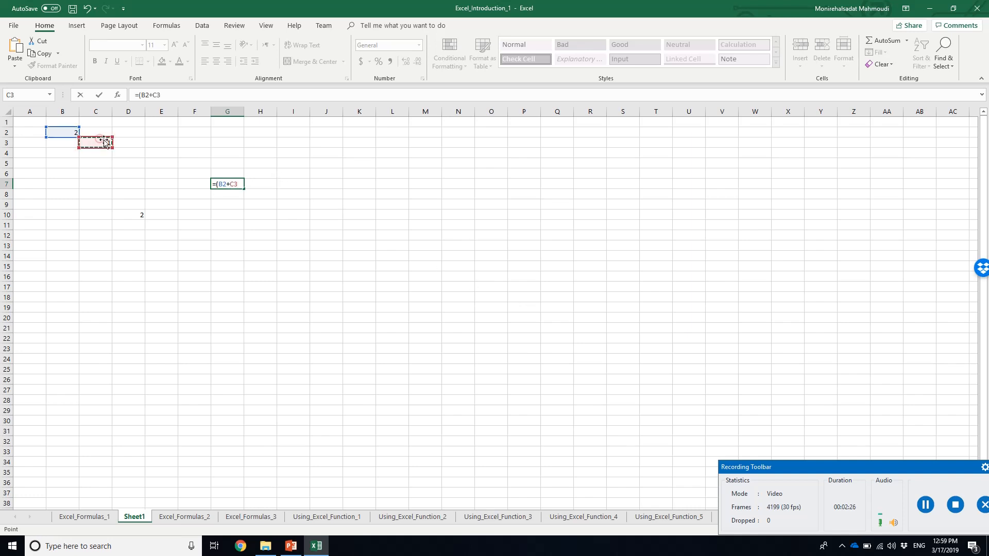
pyautogui.write(')/')
pyautogui.click(129, 212)
pyautogui.press('Return')
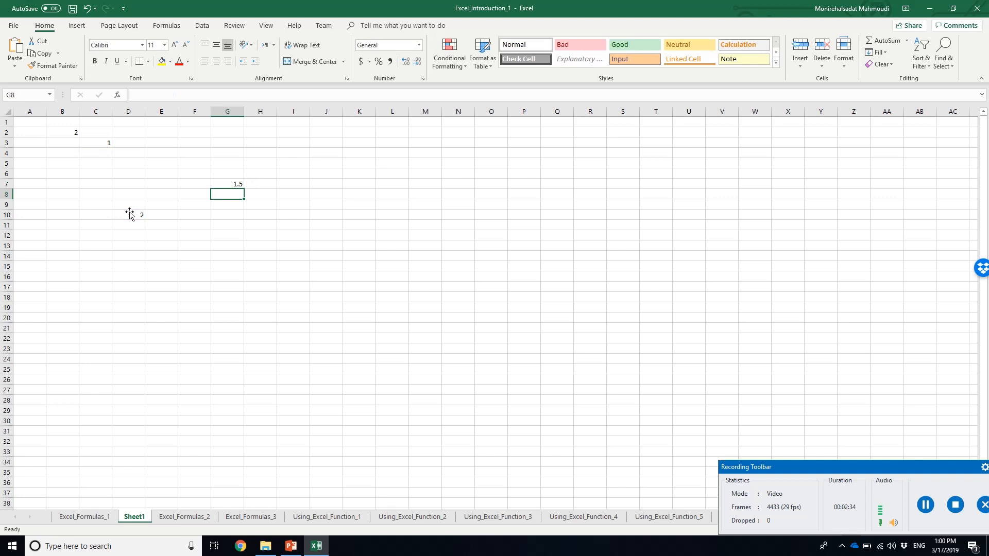
# Delete the values in B2, C3 and D10 one by one and check the effect on the formula in G7
pyautogui.click(225, 183)
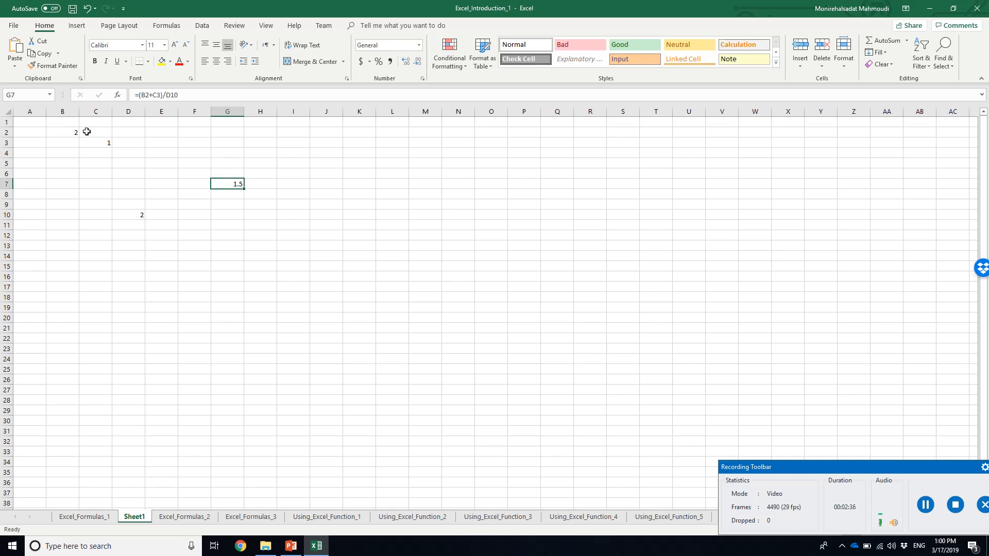
pyautogui.click(66, 132)
pyautogui.press('Delete')
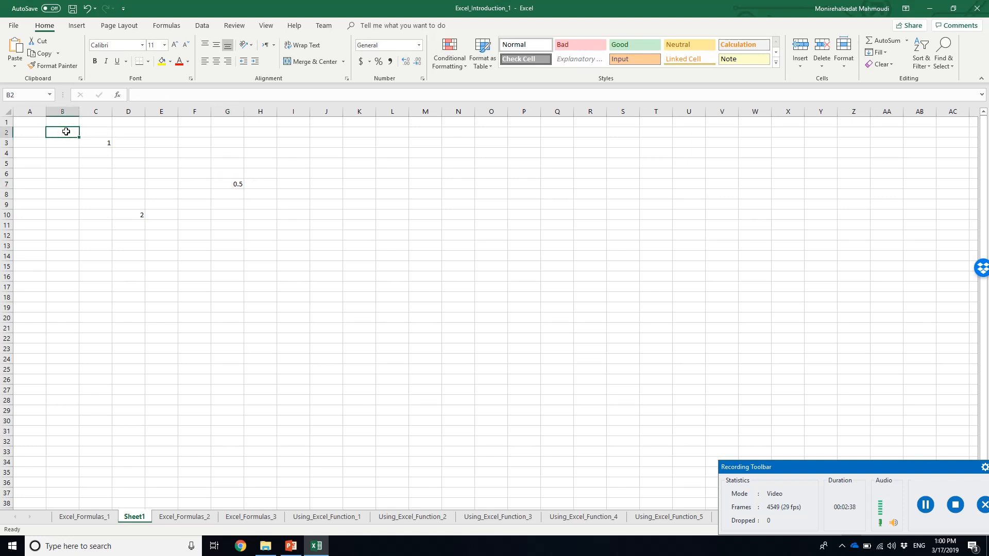
pyautogui.click(91, 140)
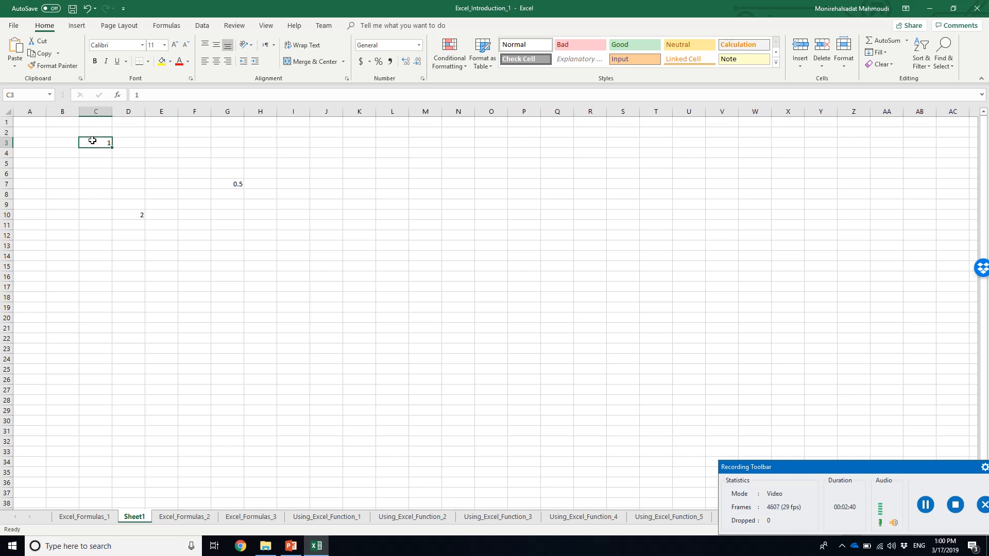
pyautogui.press('Delete')
pyautogui.click(133, 214)
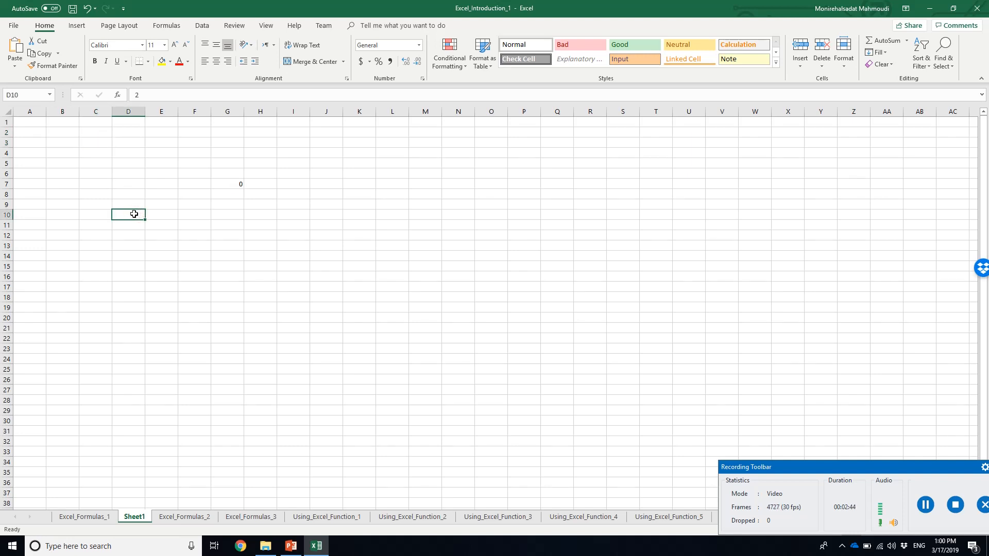
pyautogui.press('Delete')
pyautogui.click(228, 184)
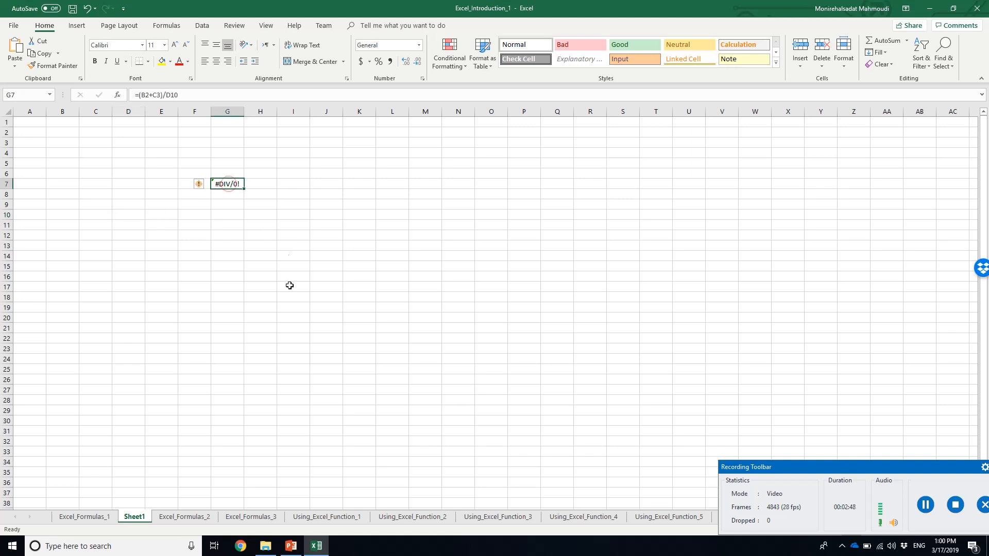
# Look at the formulas slide in PowerPoint, return to Excel and undo the deletions in D10, C3 and B2
pyautogui.click(325, 553)
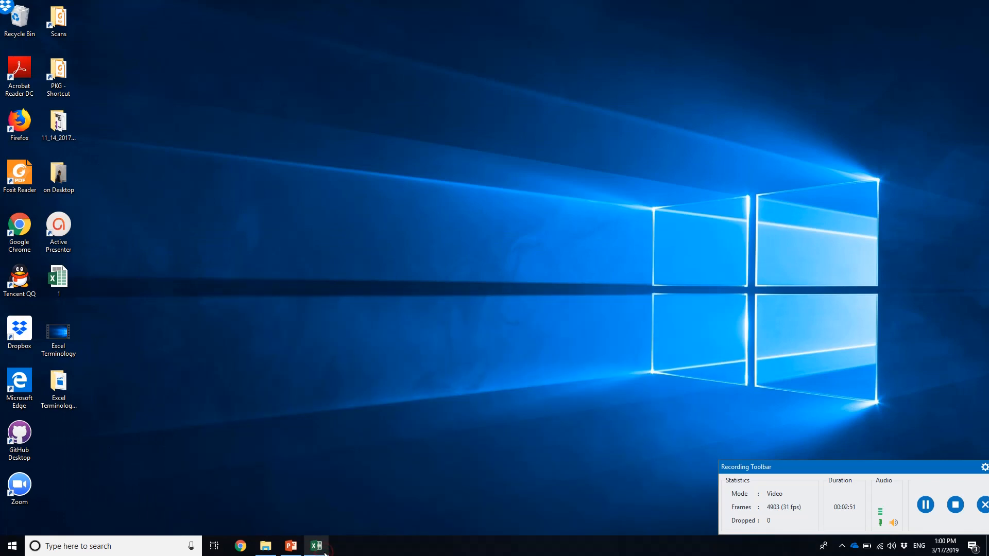
pyautogui.click(292, 549)
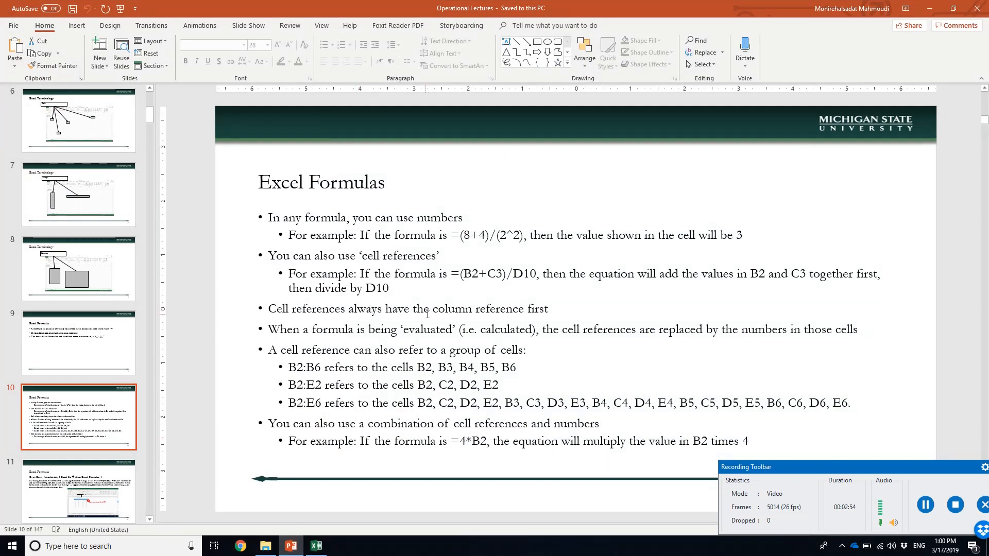
pyautogui.click(316, 546)
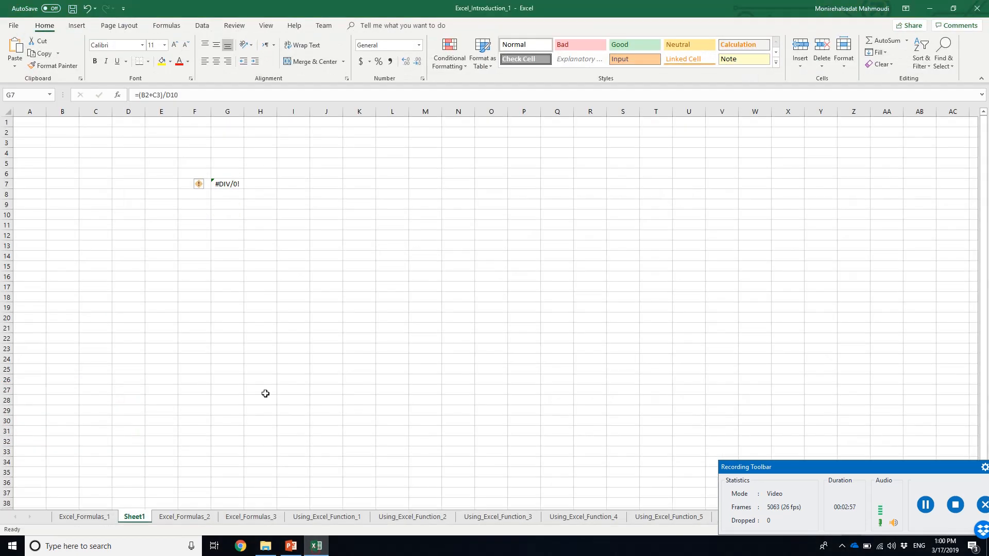
pyautogui.hotkey('ctrl', 'z')
pyautogui.hotkey('ctrl', 'z')
pyautogui.hotkey('ctrl', 'z')
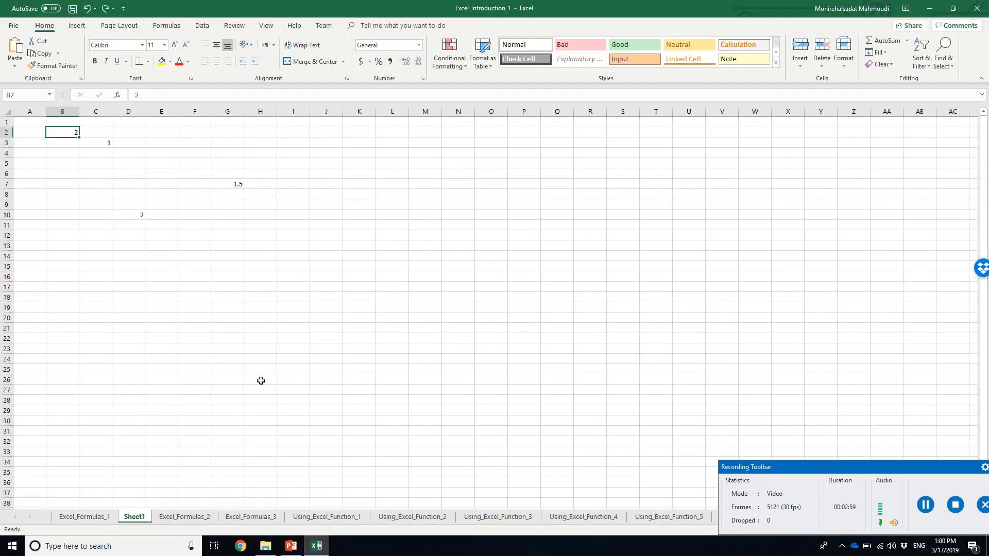
# Inspect the cell references in G7's formula, compare them with the PowerPoint formulas slide, and leave the formula in Excel as it is
pyautogui.click(233, 184)
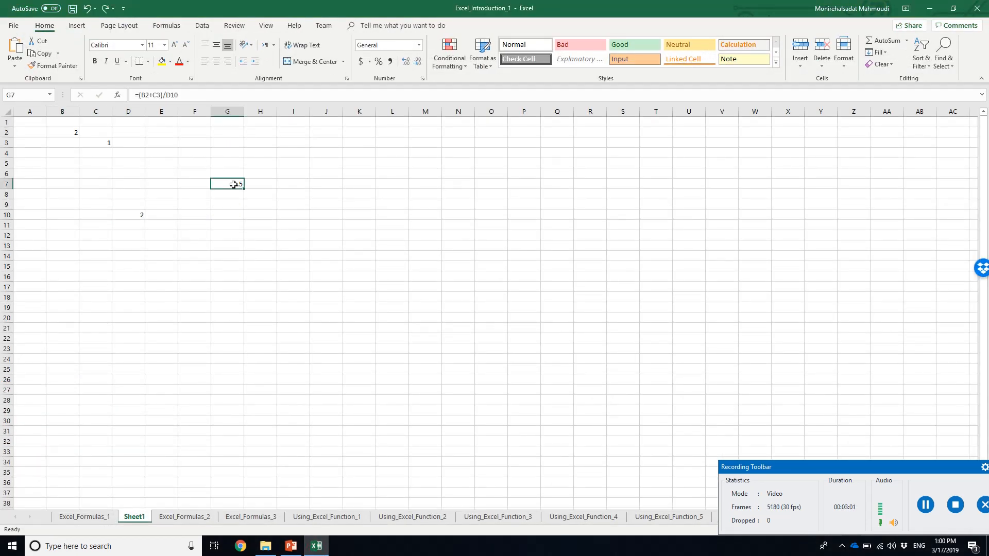
pyautogui.click(142, 94)
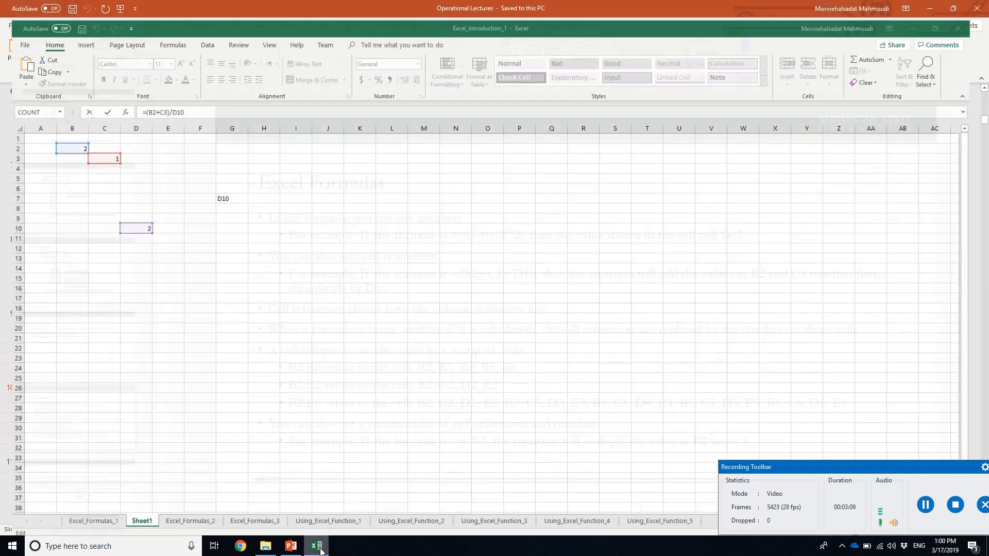
pyautogui.click(291, 546)
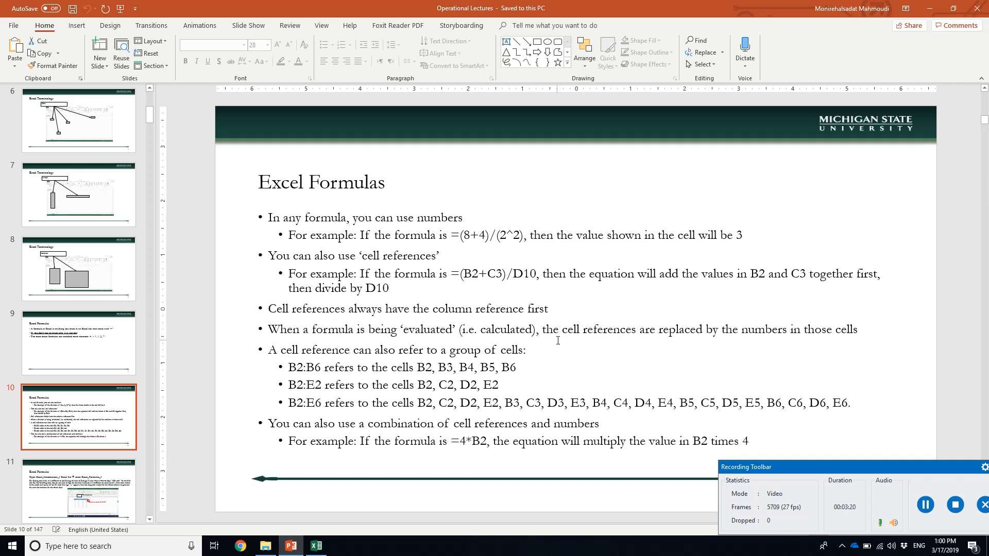
pyautogui.click(317, 546)
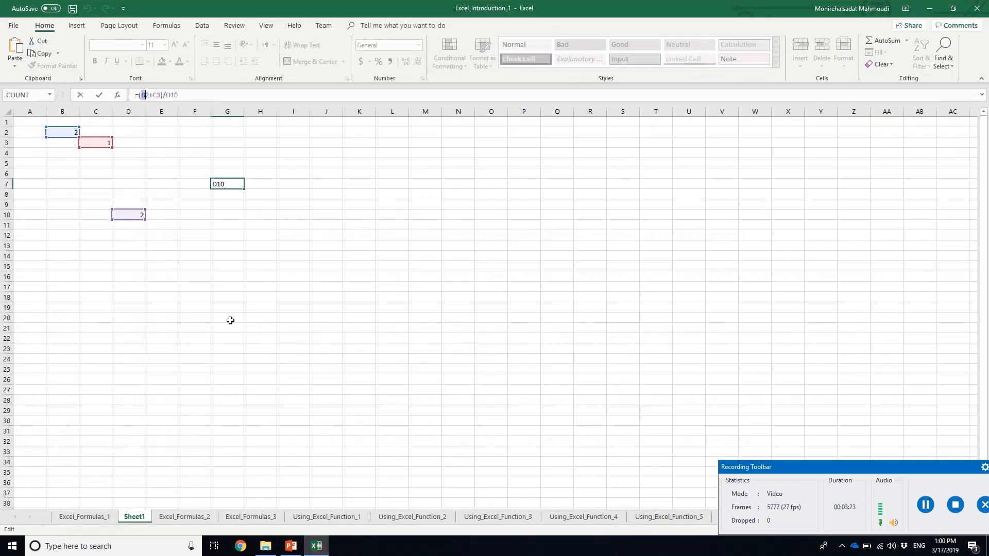
pyautogui.click(232, 195)
pyautogui.press('Escape')
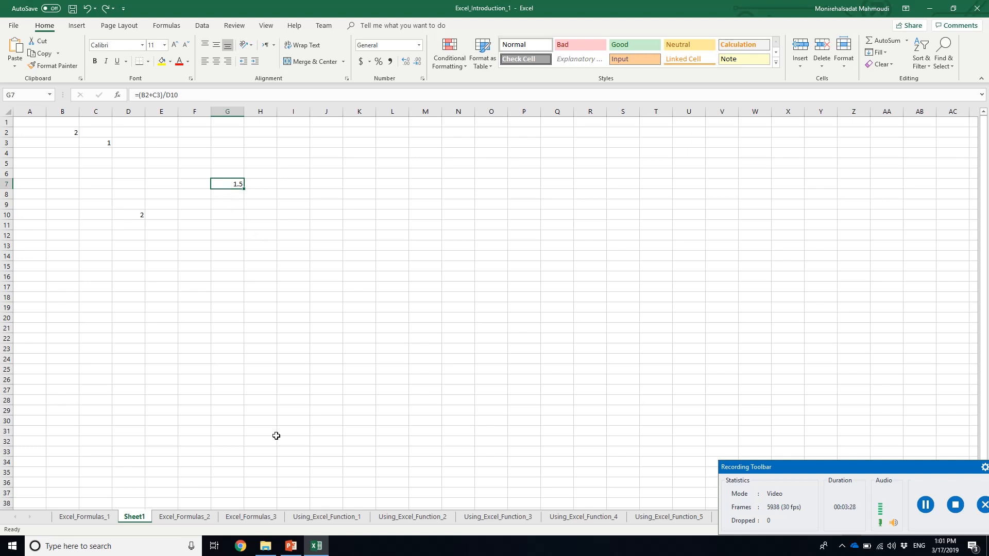
# Consult the group reference example on the PowerPoint slide and select the range B2:B6 on Sheet1 in Excel
pyautogui.click(316, 549)
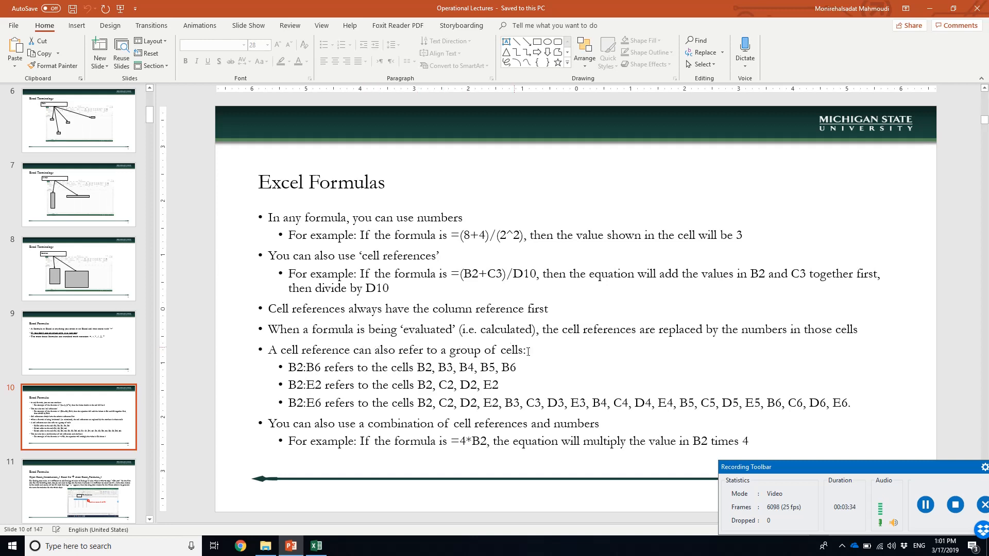
pyautogui.click(316, 546)
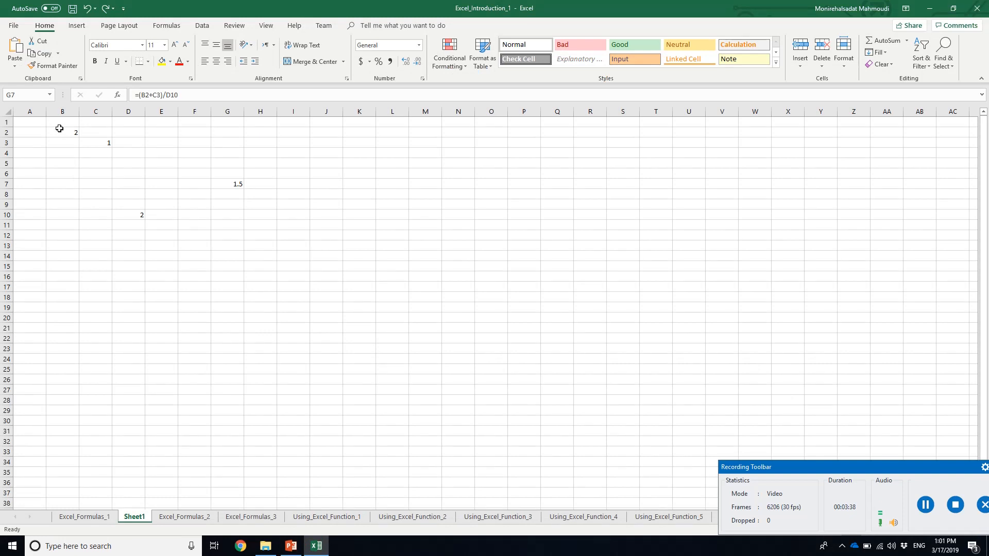
pyautogui.click(59, 130)
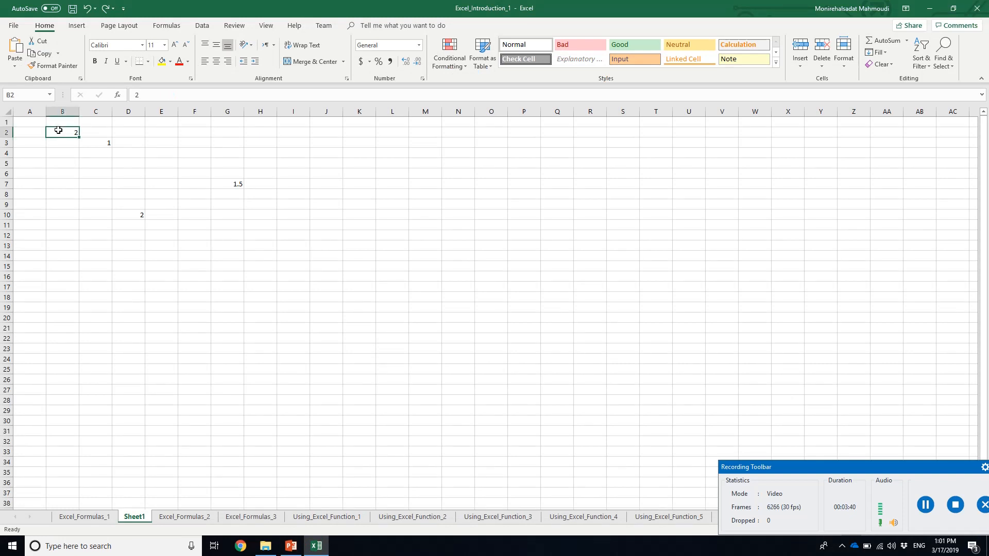
pyautogui.moveTo(60, 136); pyautogui.dragTo(67, 174)
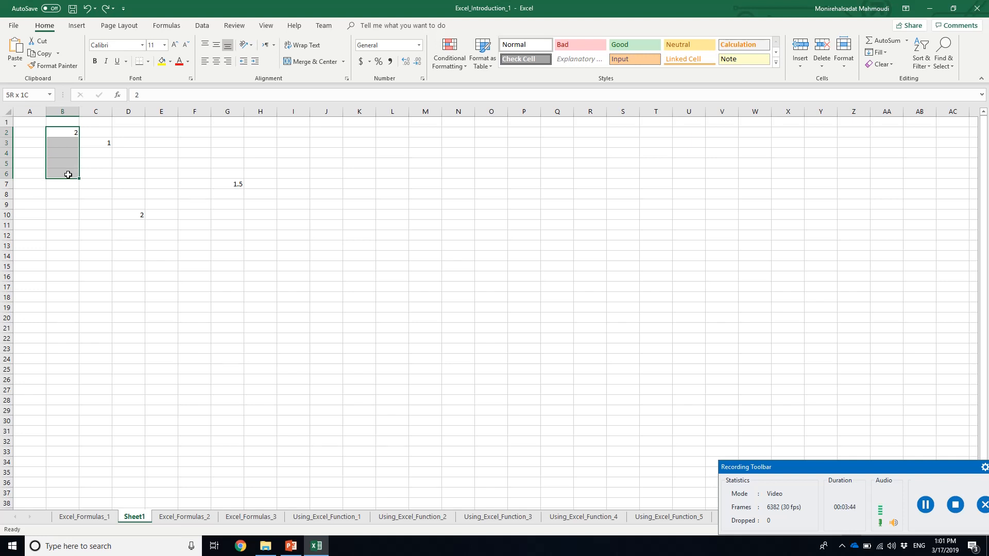
pyautogui.moveTo(67, 174); pyautogui.dragTo(68, 174)
# Try a formula in J2 that references the range B2:B6, and discard it
pyautogui.click(318, 134)
pyautogui.write('=')
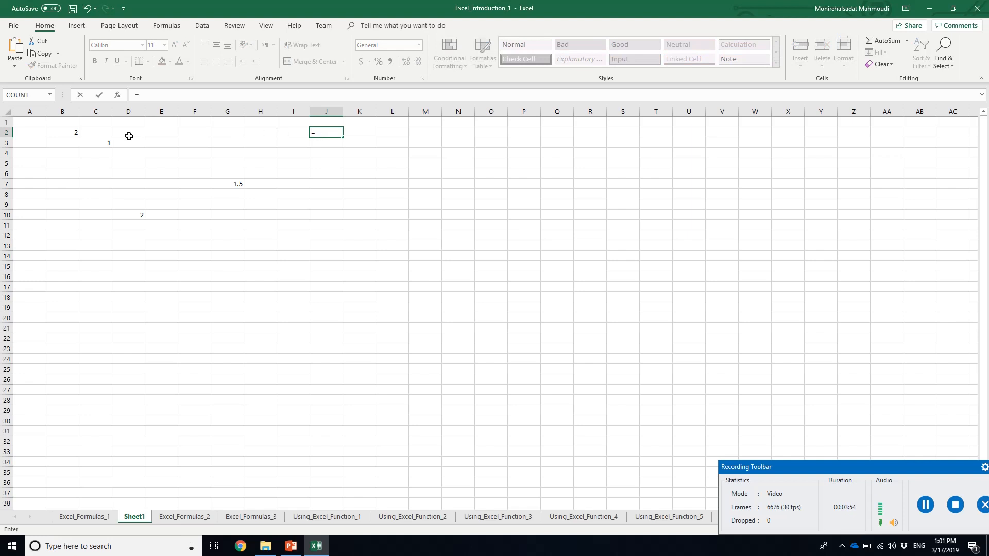
pyautogui.moveTo(66, 134); pyautogui.dragTo(66, 176)
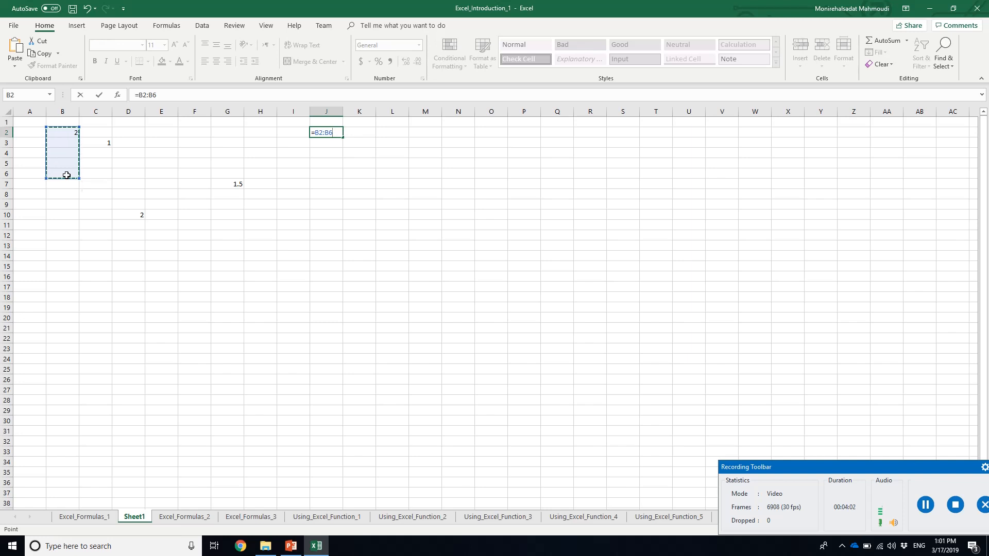
pyautogui.press('BackSpace')
pyautogui.press('BackSpace')
pyautogui.press('BackSpace')
pyautogui.press('BackSpace')
pyautogui.press('BackSpace')
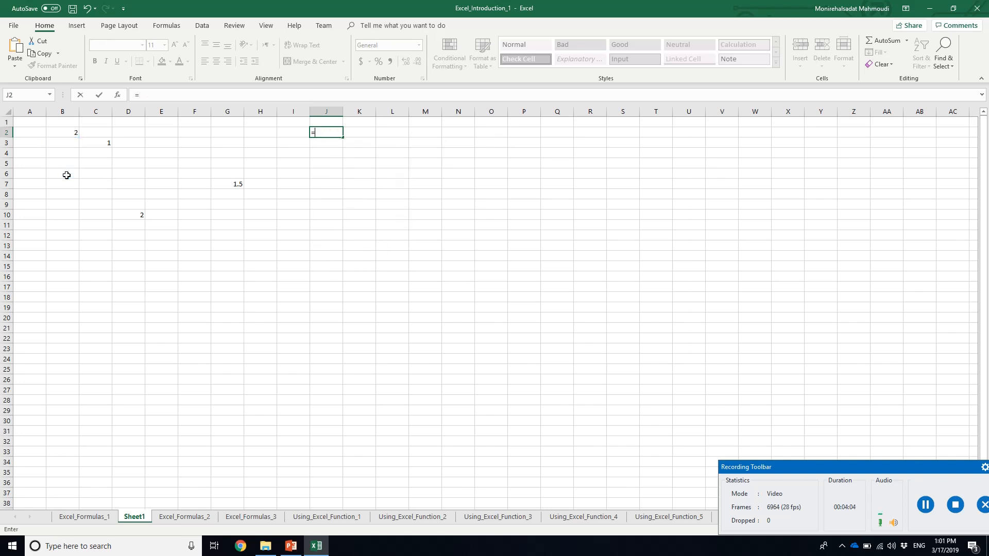
pyautogui.click(323, 211)
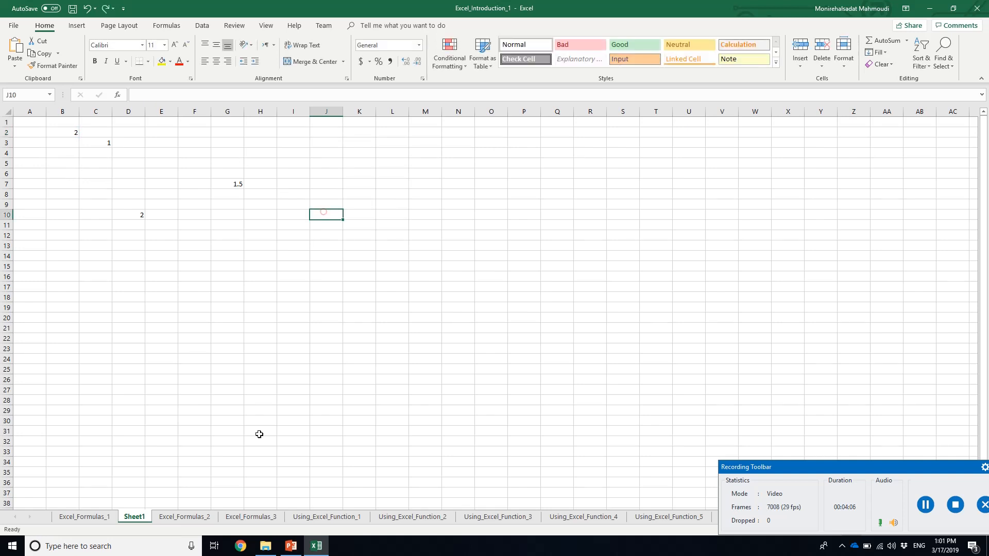
# Consult the range examples on the PowerPoint slide and select B2:E2 and B2:E6 on Sheet1 in Excel
pyautogui.click(291, 546)
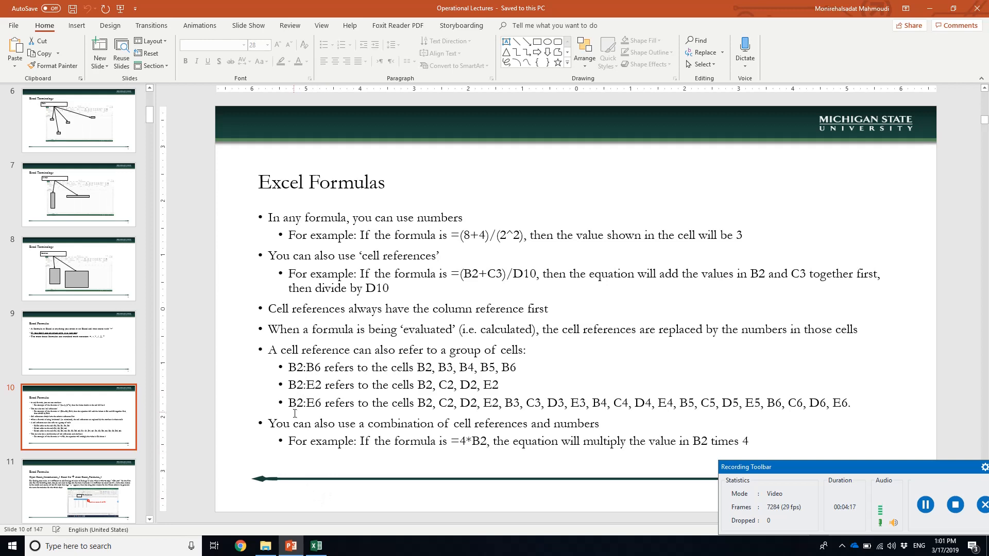
pyautogui.click(318, 546)
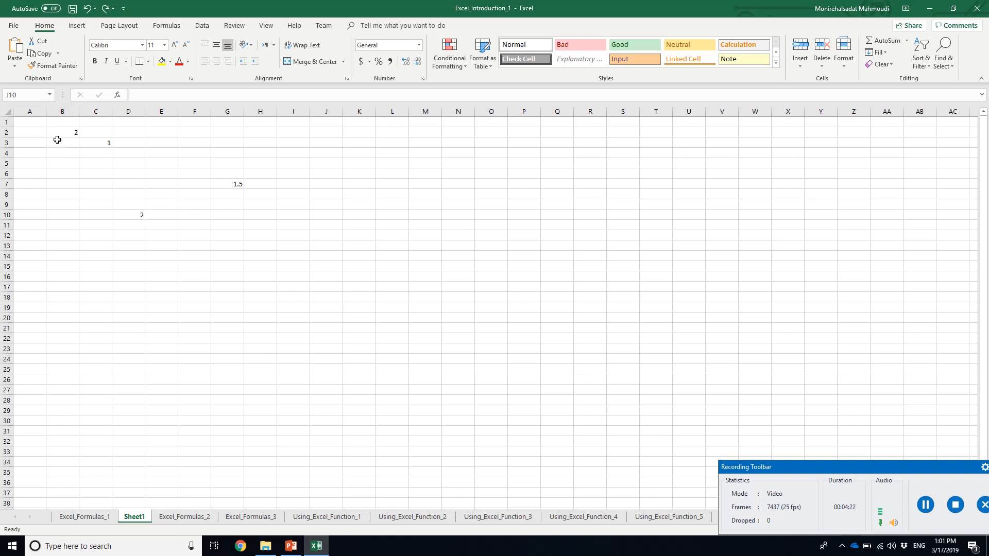
pyautogui.moveTo(67, 131); pyautogui.dragTo(149, 129)
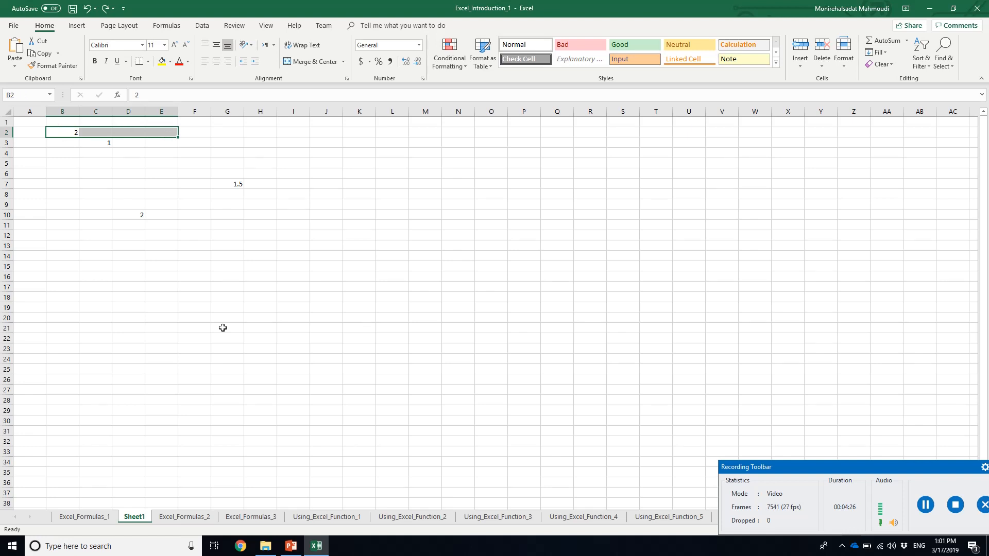
pyautogui.click(291, 545)
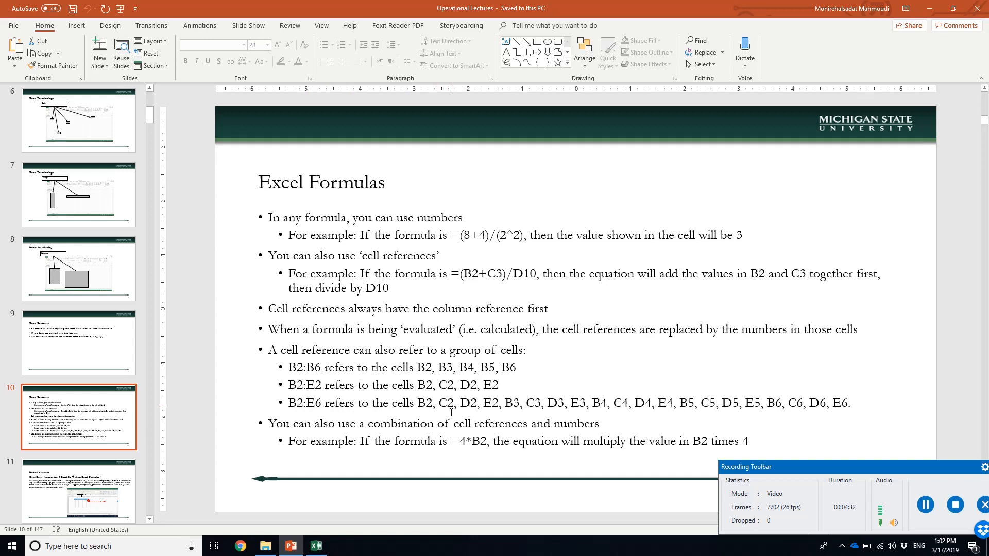
pyautogui.click(317, 545)
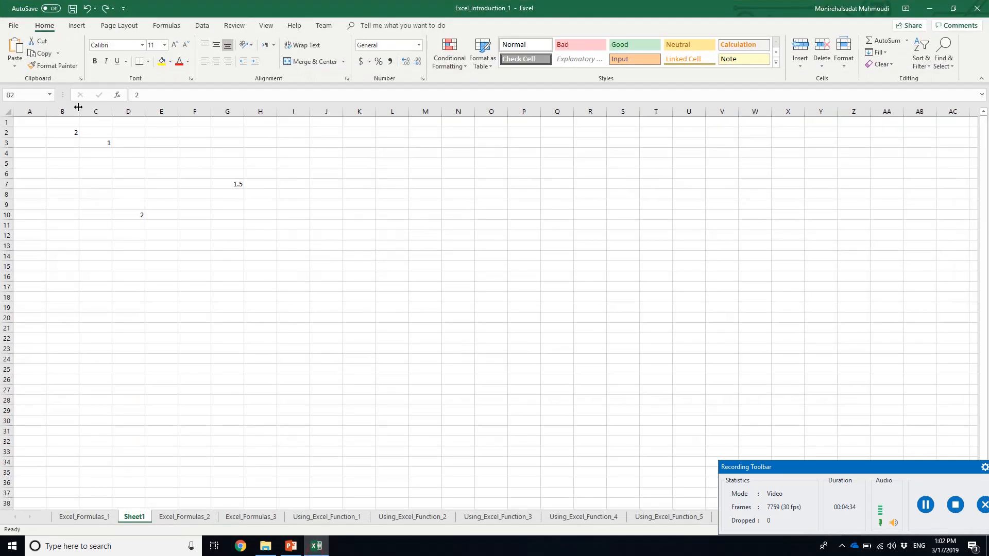
pyautogui.moveTo(72, 132); pyautogui.dragTo(166, 173)
# Switch to PowerPoint, read slide 11 about the total sales formula, and return to Excel
pyautogui.click(316, 547)
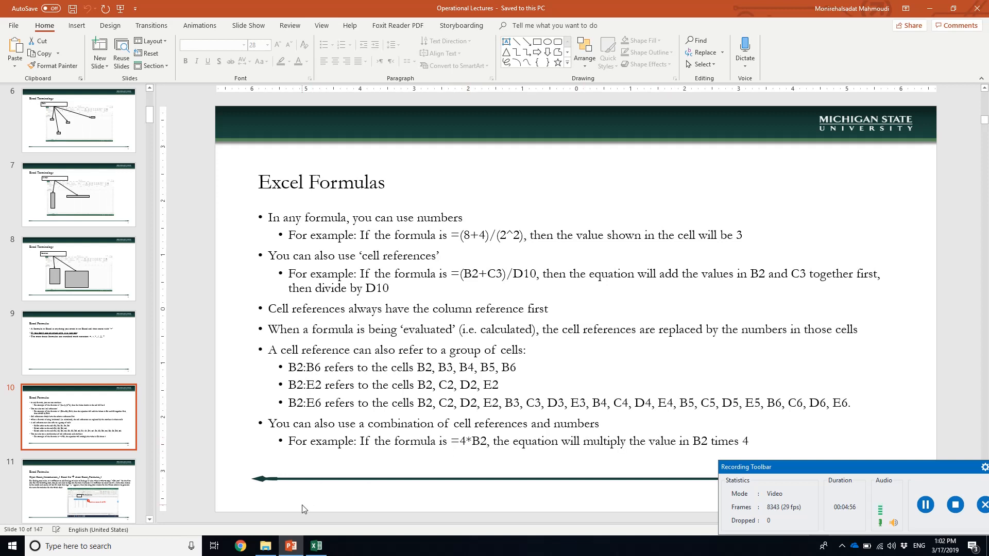
pyautogui.click(122, 486)
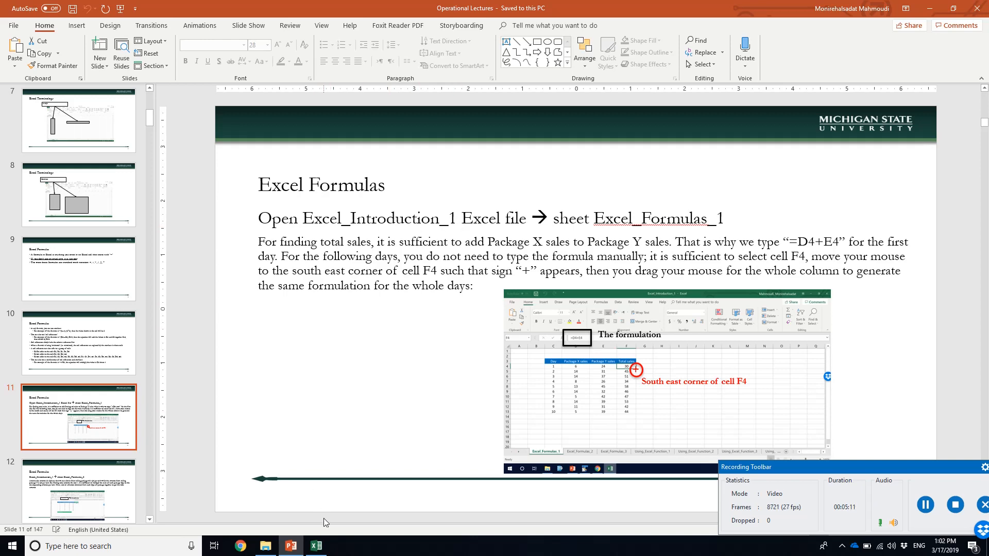
pyautogui.click(316, 546)
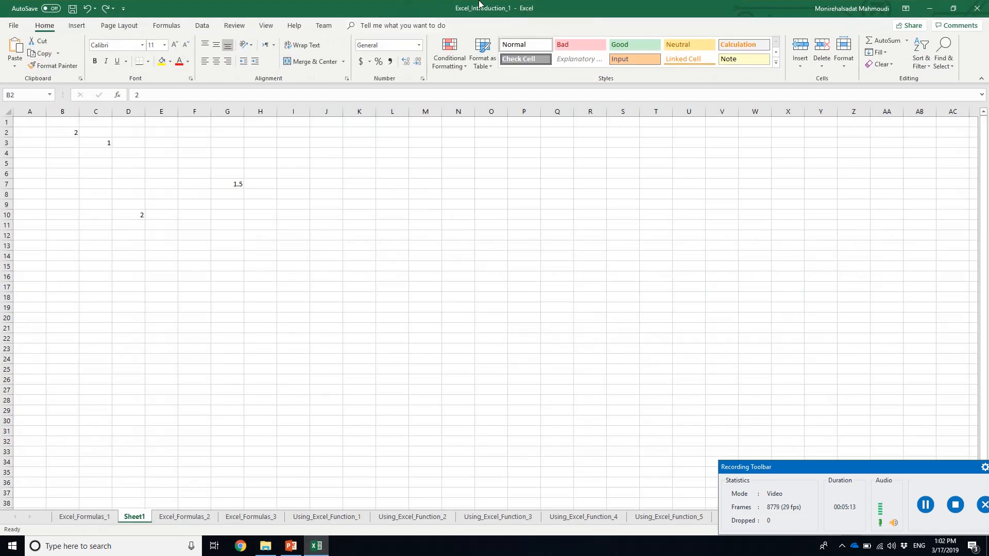
# Delete the worksheet Sheet1 permanently and open the worksheet Excel_Formulas_1
pyautogui.rightClick(137, 517)
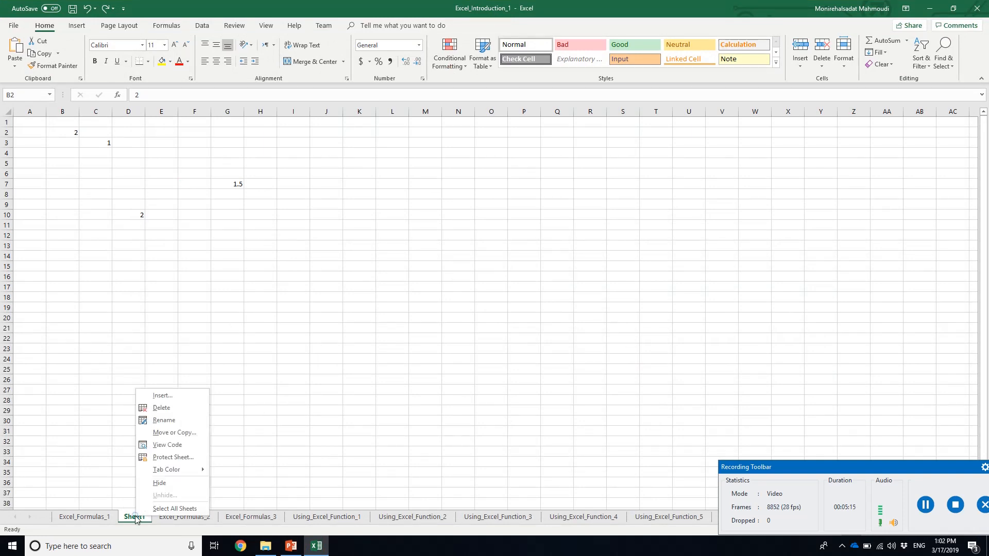
pyautogui.click(160, 408)
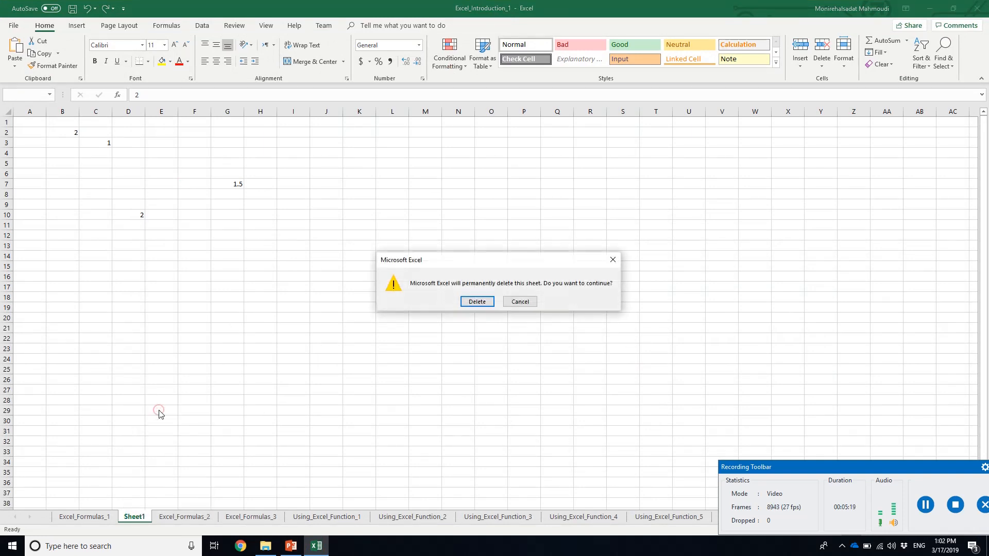
pyautogui.click(477, 301)
pyautogui.click(91, 523)
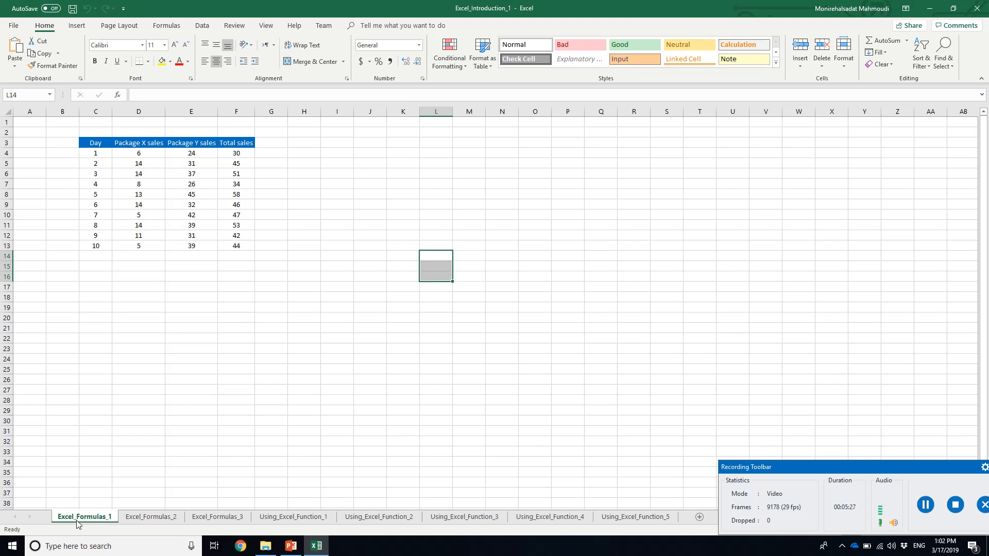
# Check the exercise slide in PowerPoint, and review the Day, Package X sales, Package Y sales and Total sales columns in Excel
pyautogui.click(315, 549)
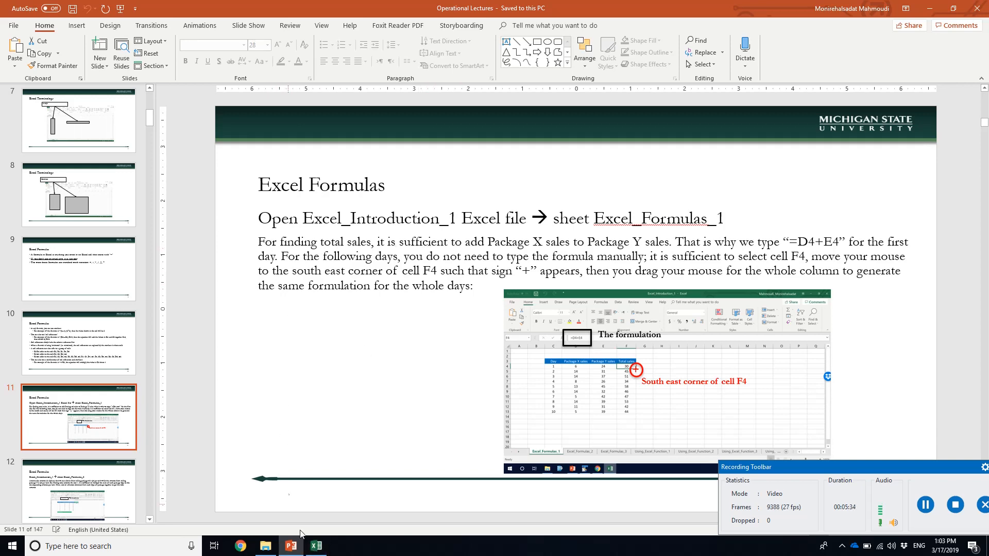
pyautogui.click(316, 546)
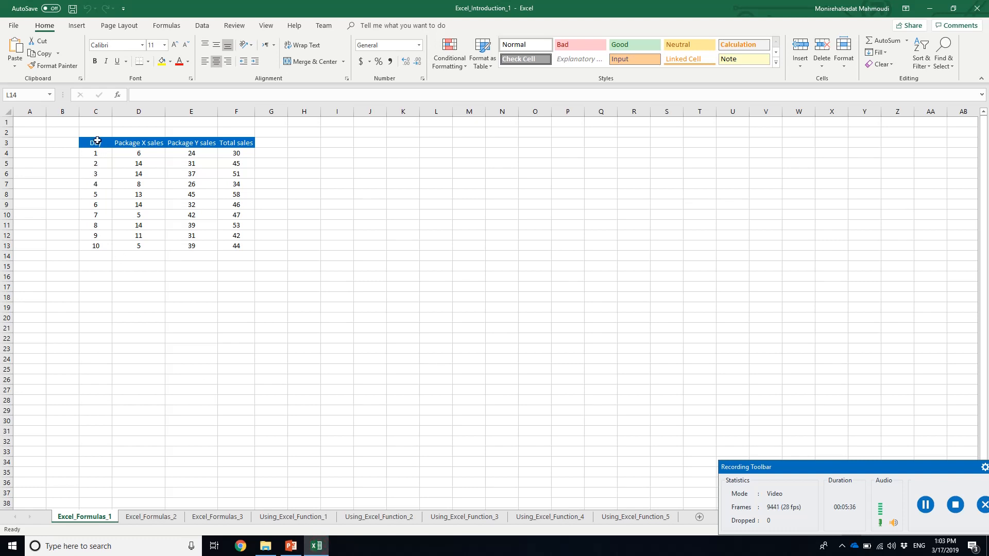
pyautogui.moveTo(96, 143); pyautogui.dragTo(96, 242)
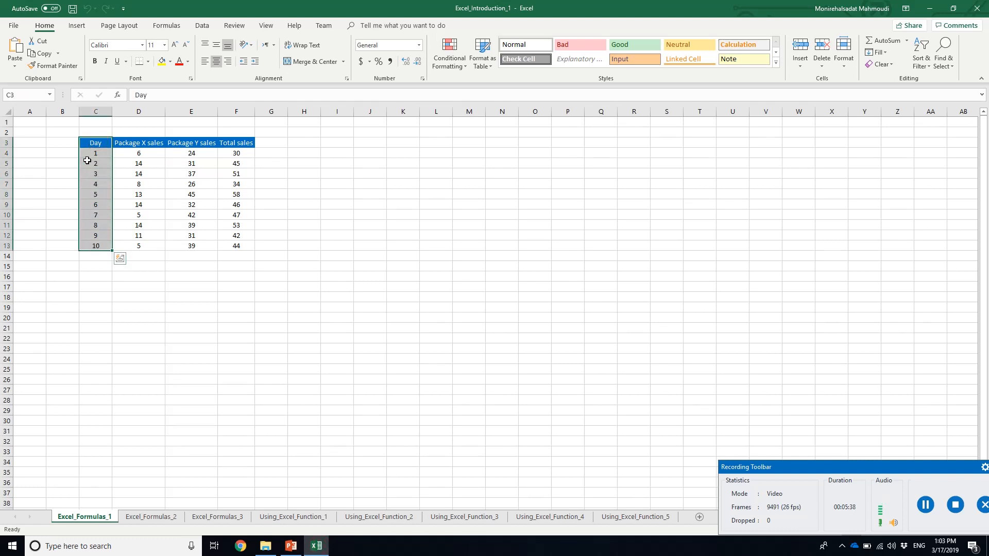
pyautogui.click(96, 152)
pyautogui.click(100, 247)
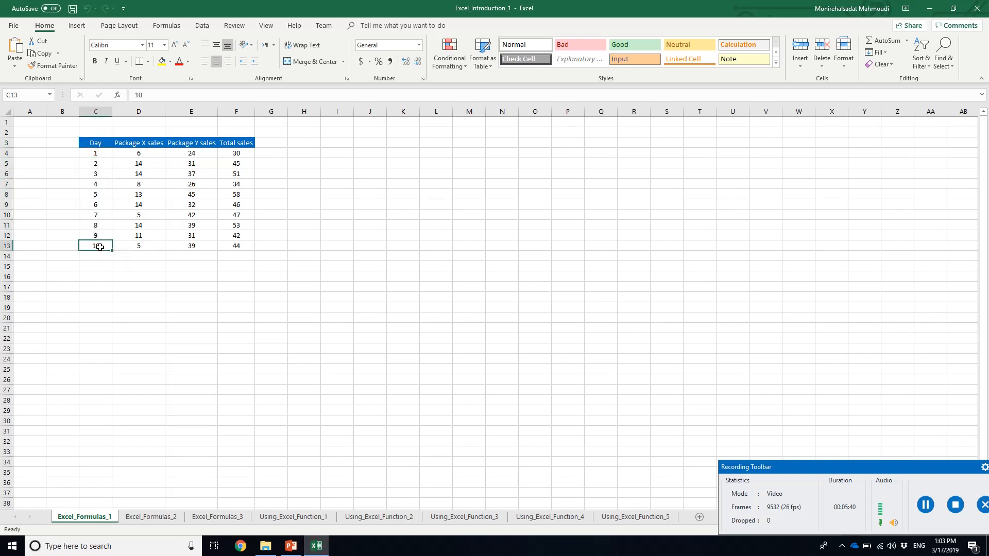
pyautogui.click(145, 142)
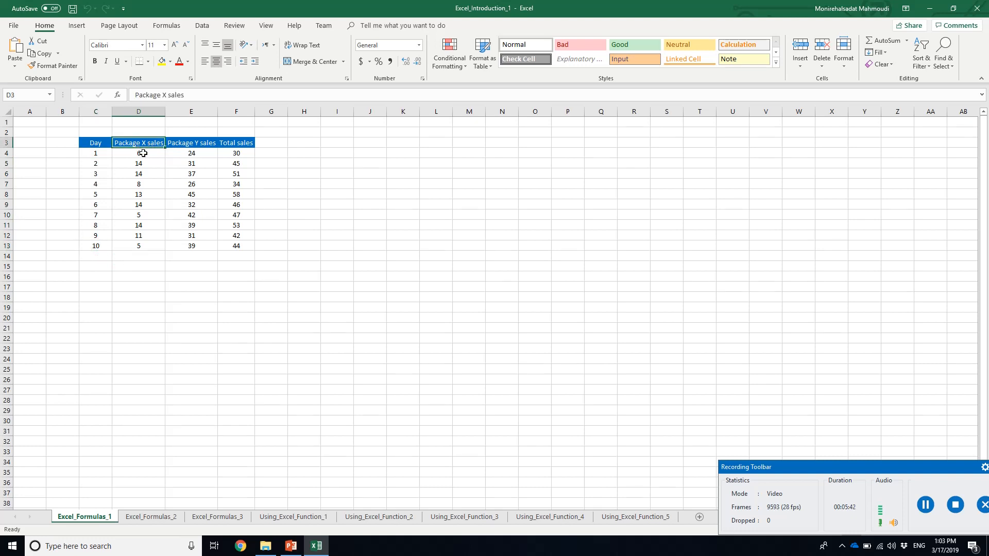
pyautogui.click(193, 143)
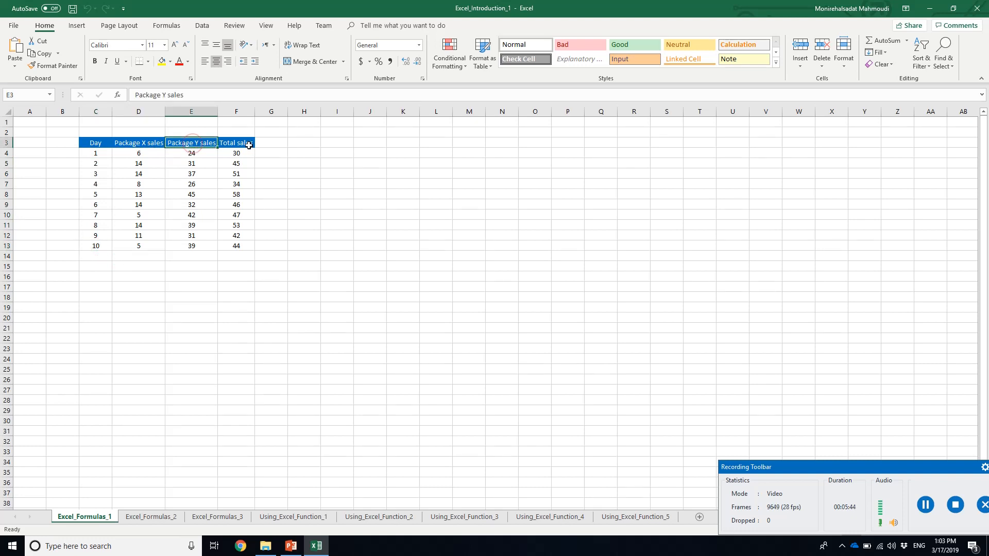
pyautogui.click(248, 145)
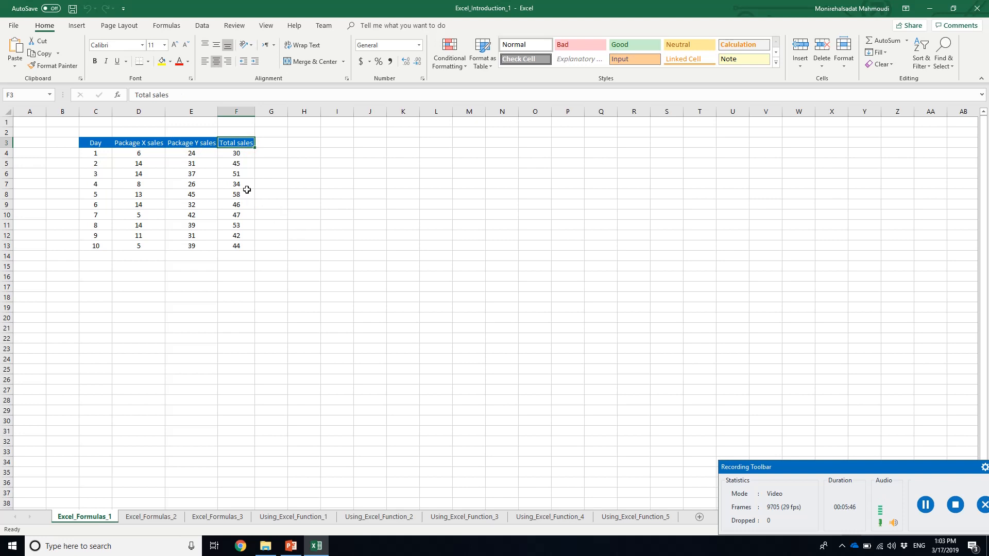
# Examine the day 1 total sales formula in F4 and its source cells D4 and E4
pyautogui.click(236, 156)
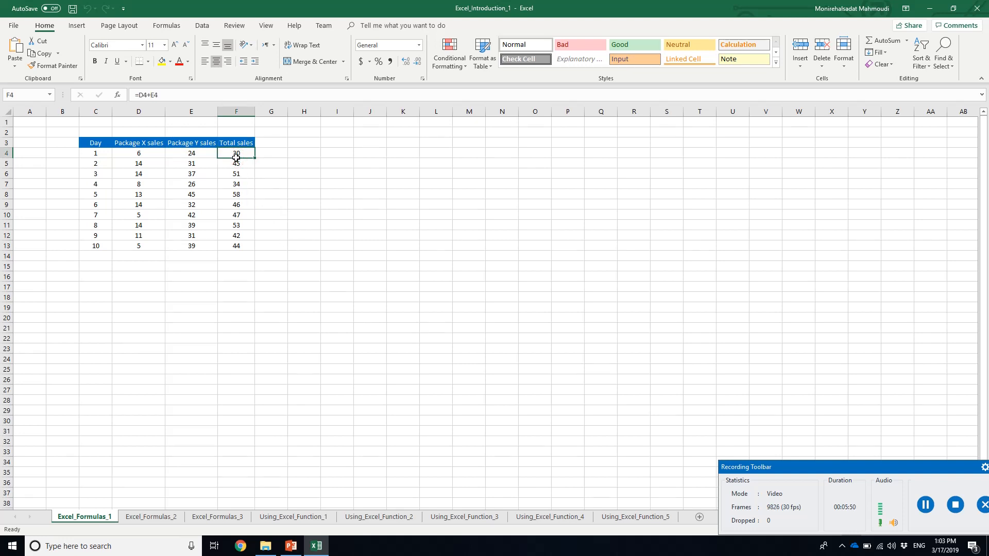
pyautogui.click(140, 155)
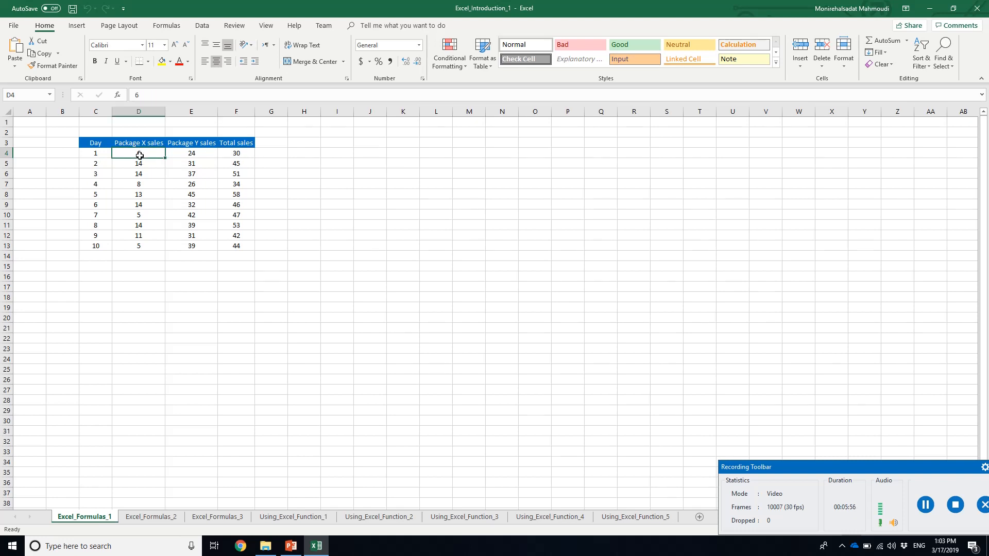
pyautogui.click(208, 154)
pyautogui.click(241, 155)
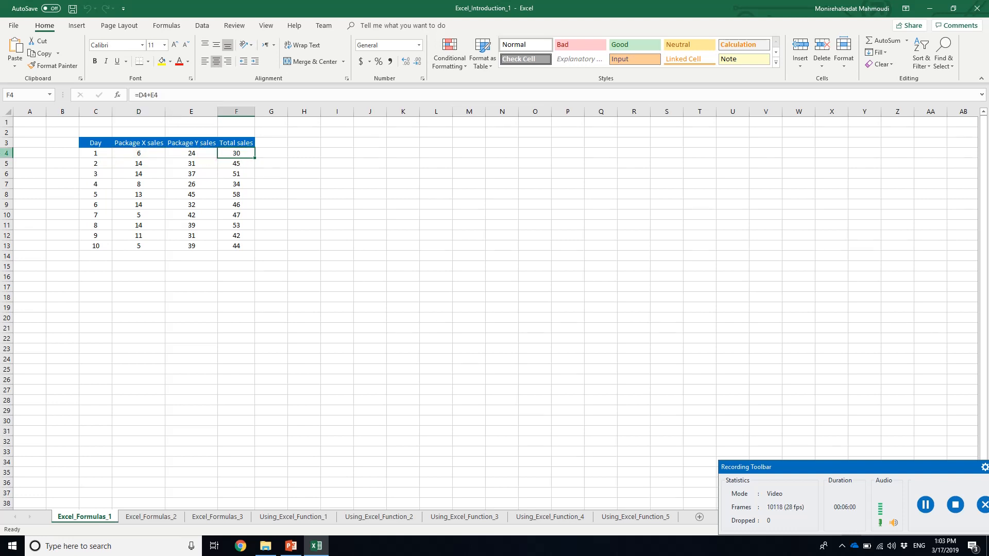
# Clear the day 1 total sales formula in F4 and re-enter it as =D4+E4, picking the source cells from the sheet
pyautogui.click(4, 152)
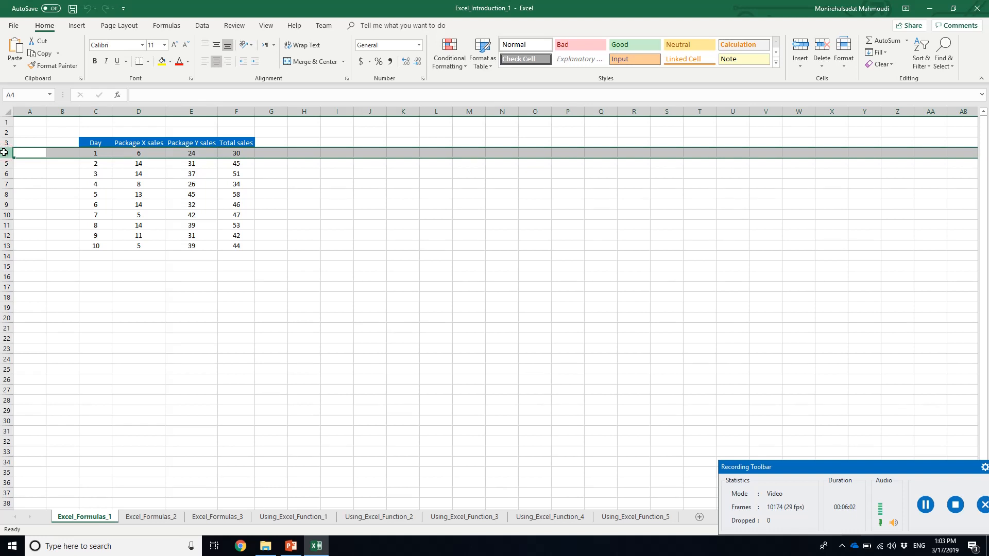
pyautogui.click(229, 154)
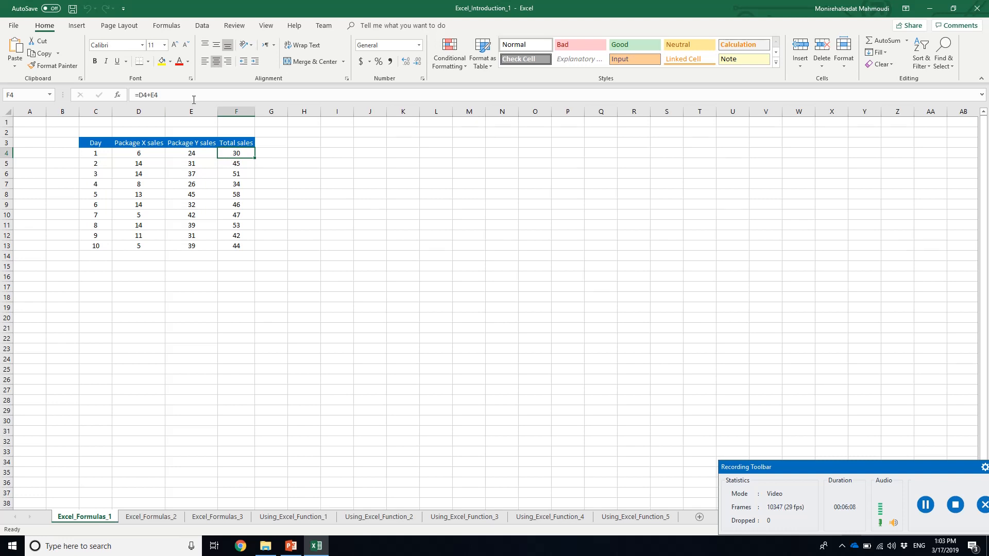
pyautogui.moveTo(192, 98); pyautogui.dragTo(99, 97)
pyautogui.press('BackSpace')
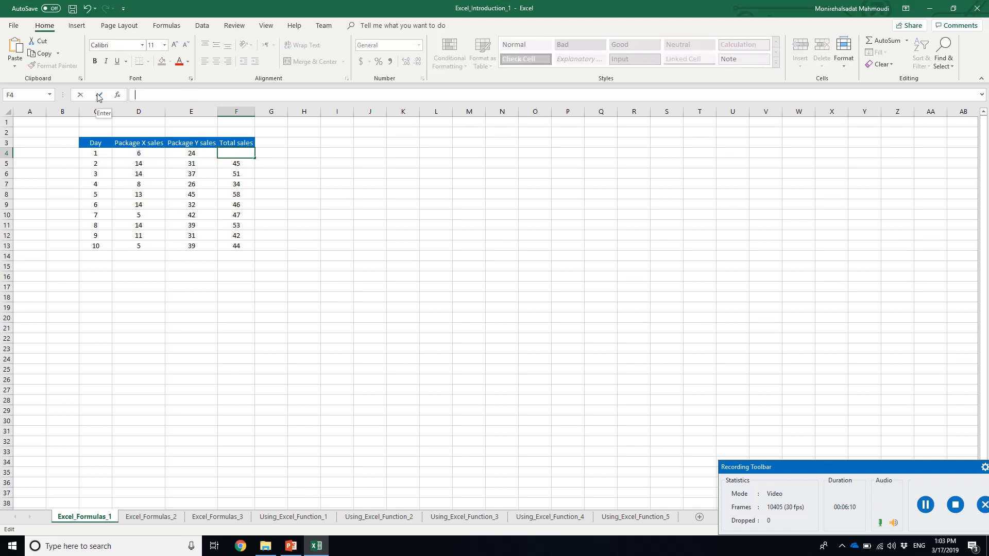
pyautogui.write('=')
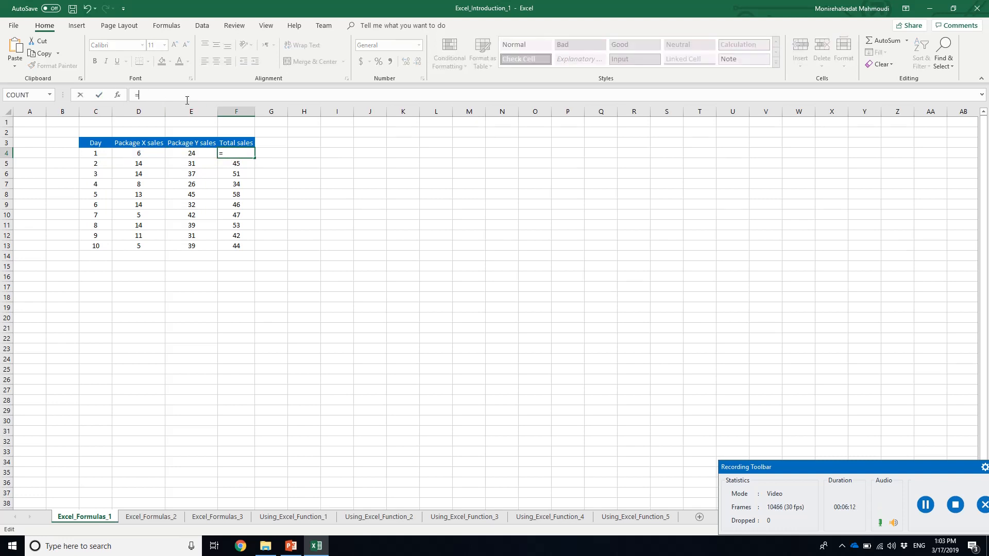
pyautogui.press('BackSpace')
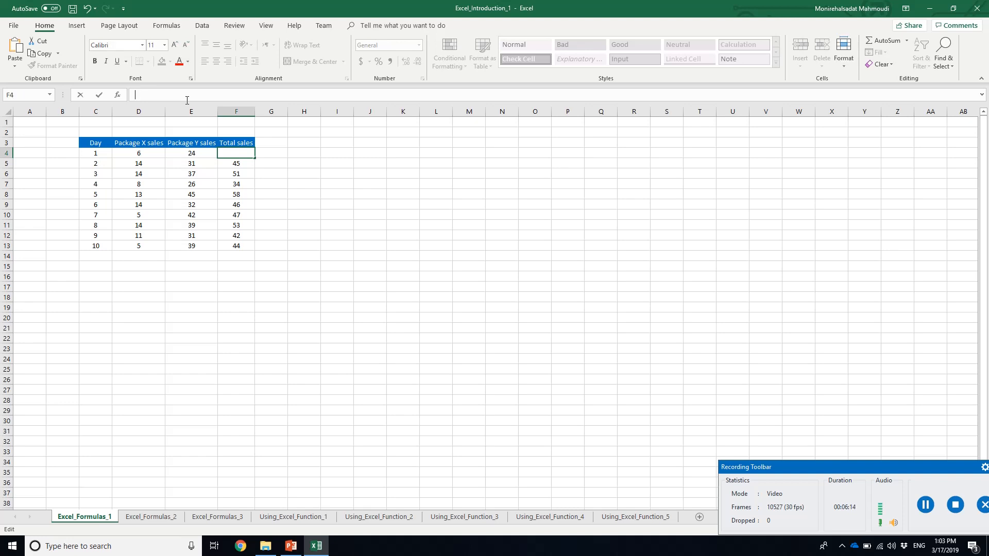
pyautogui.click(143, 93)
pyautogui.write('=')
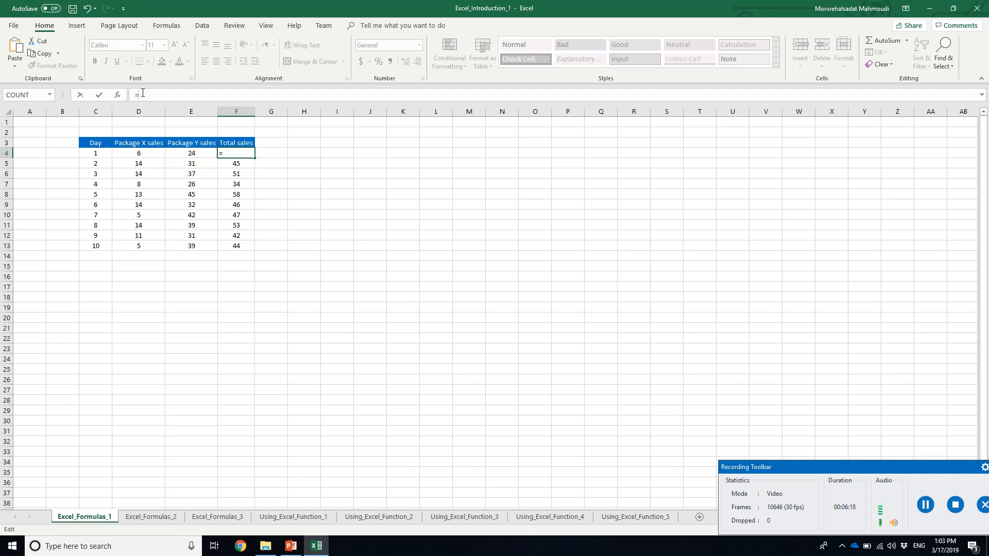
pyautogui.click(144, 153)
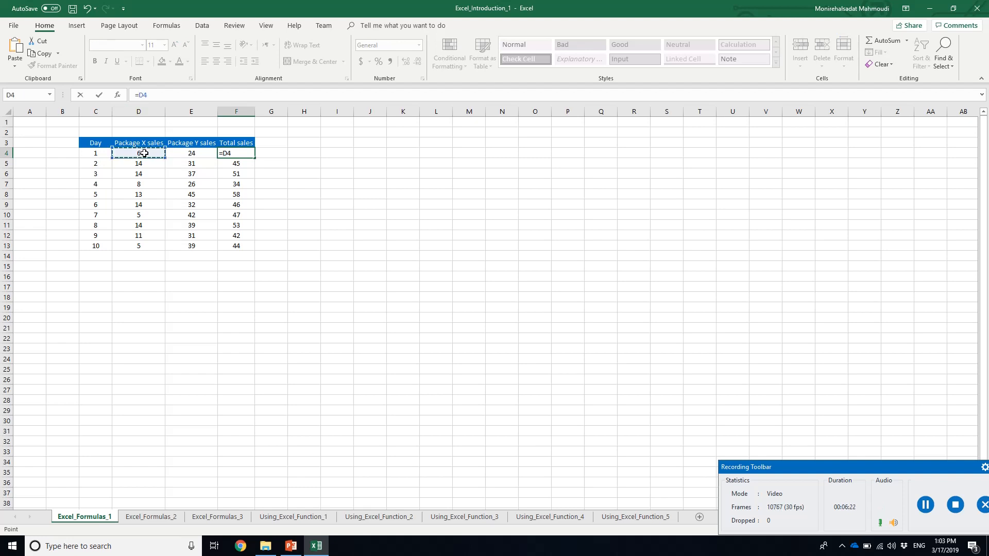
pyautogui.write('+')
pyautogui.click(179, 153)
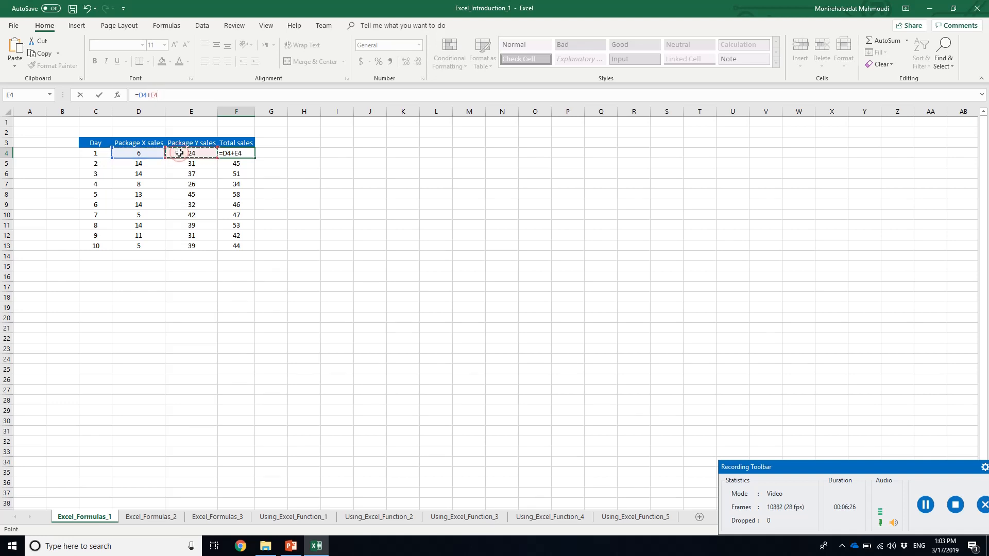
pyautogui.press('Return')
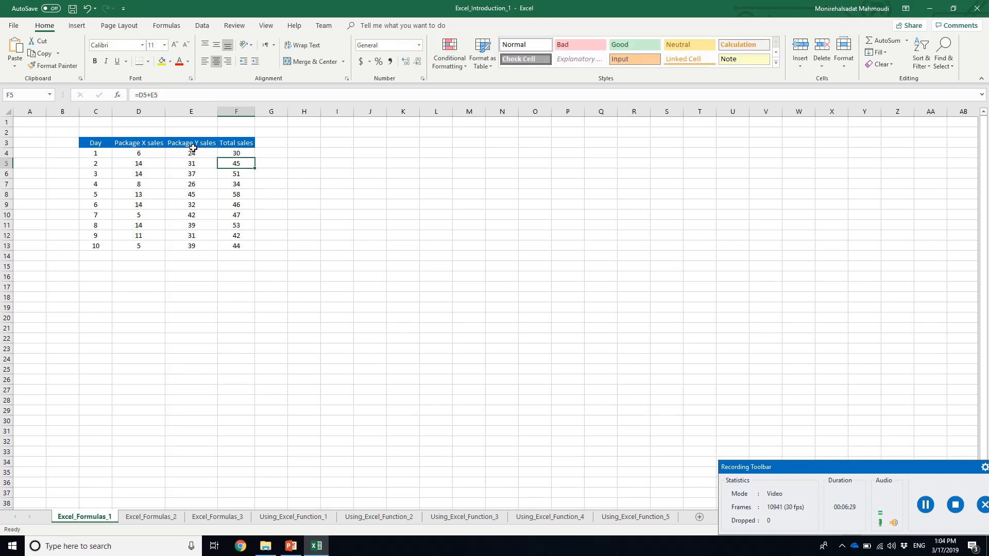
# Check slide 11 in PowerPoint, return to Excel, and fill the total sales formula from F4 down to F13
pyautogui.click(232, 153)
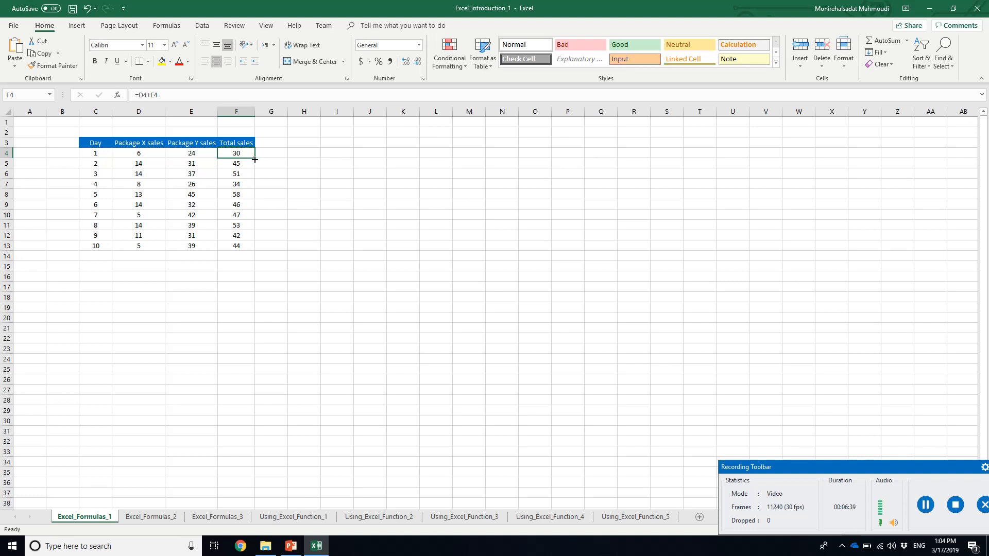
pyautogui.moveTo(255, 160); pyautogui.dragTo(250, 154)
pyautogui.click(289, 549)
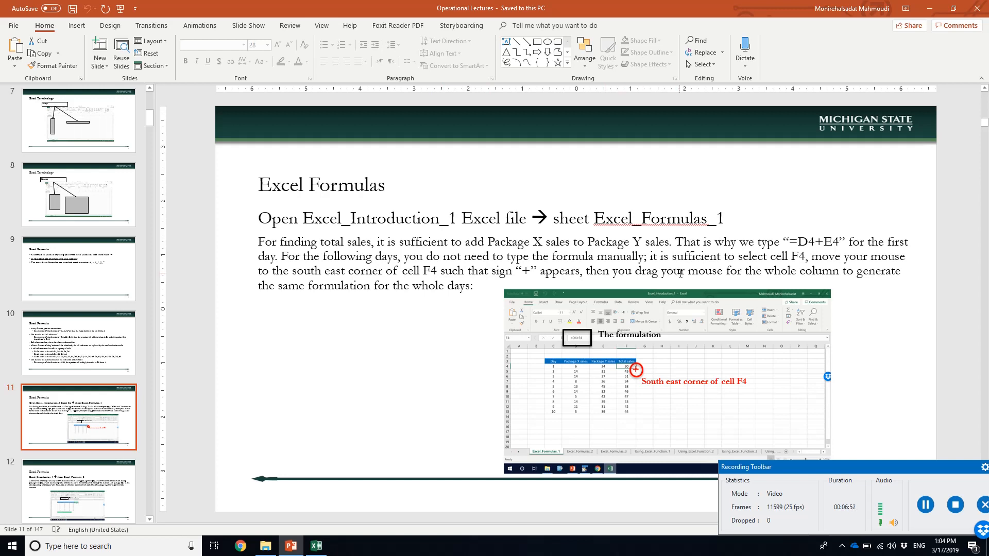
pyautogui.click(316, 546)
pyautogui.moveTo(255, 158); pyautogui.dragTo(258, 249)
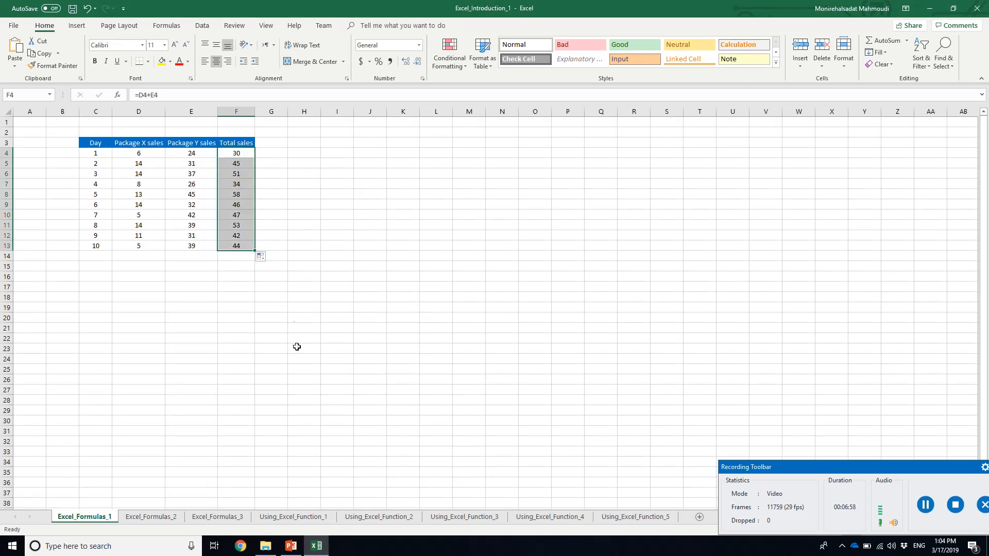
# Switch to PowerPoint to view slide 12 about total revenue, and return to Excel to open the worksheet Excel_Formulas_2
pyautogui.click(317, 547)
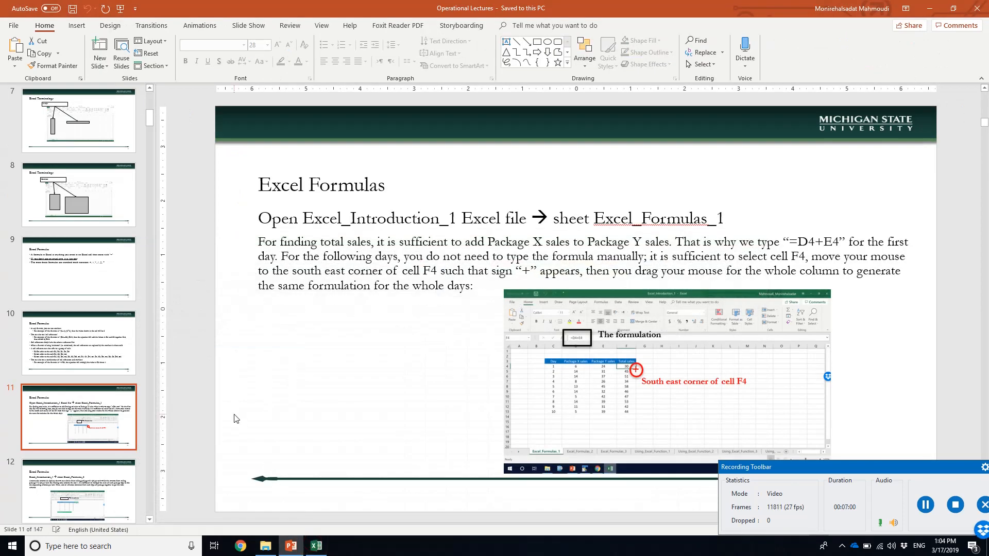
pyautogui.scroll(-1, 235, 418)
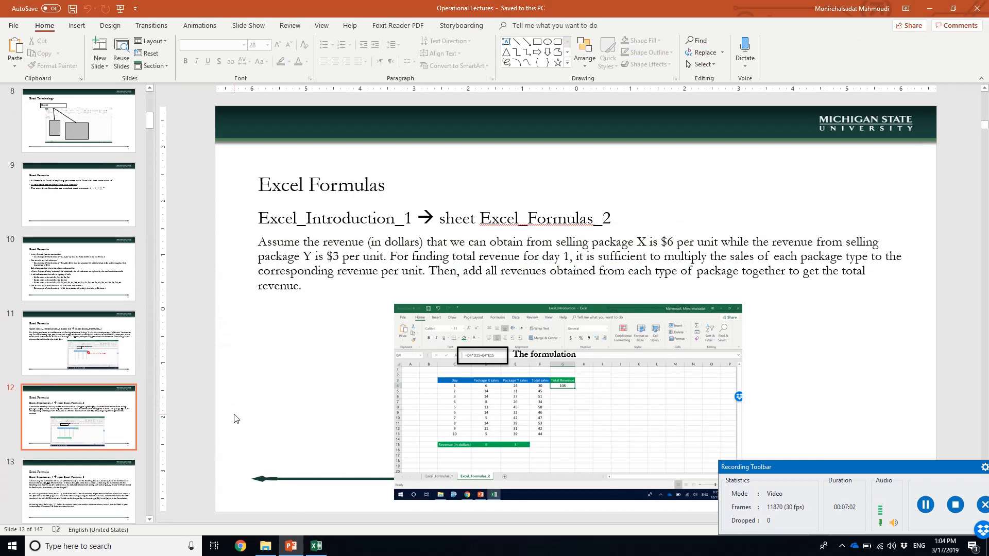
pyautogui.click(298, 548)
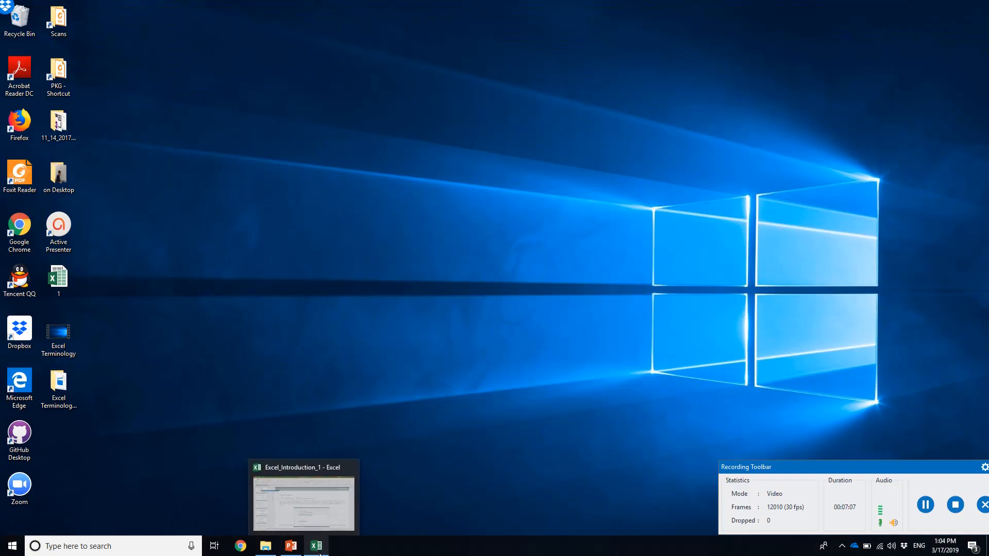
pyautogui.click(316, 546)
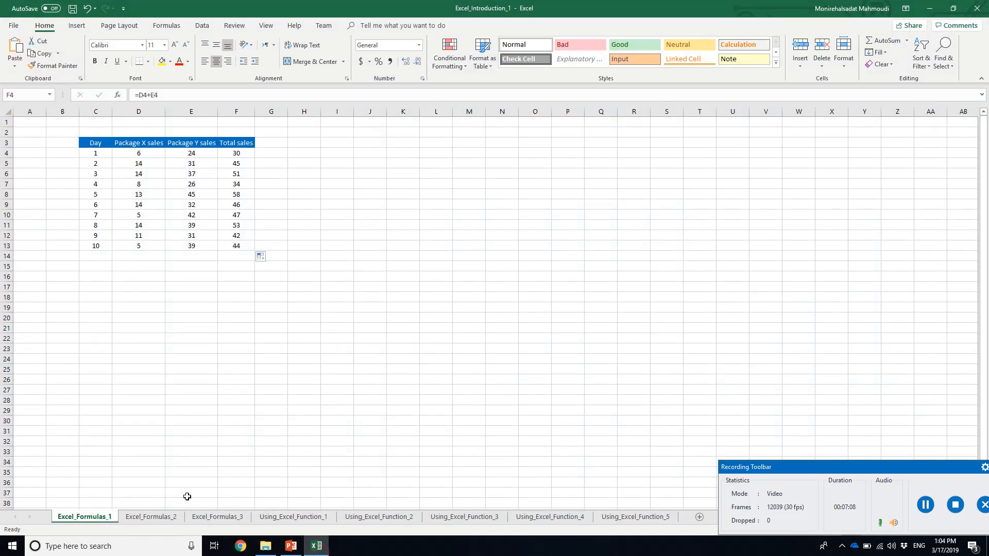
pyautogui.click(165, 517)
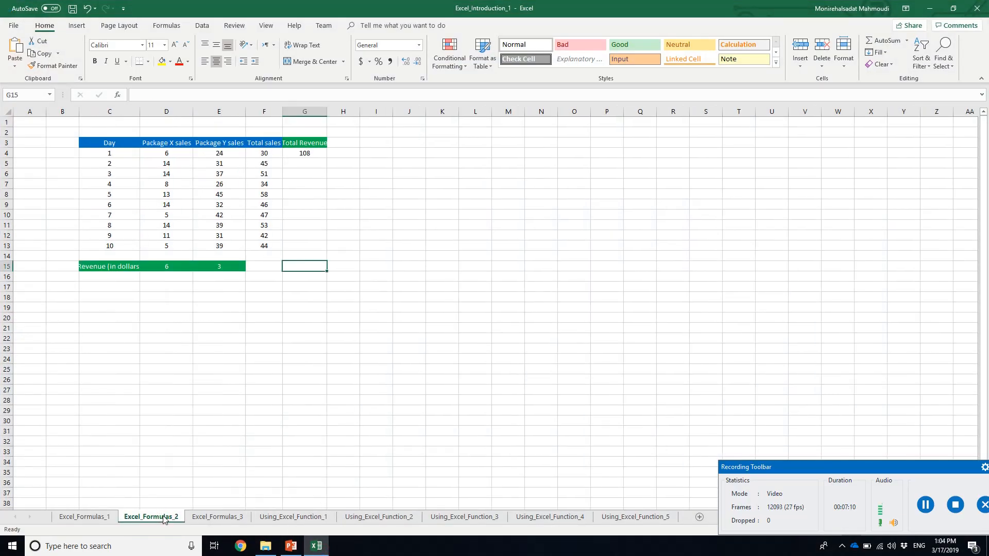
# Examine the Revenue (in dollars) label in C15 and the per-unit revenues of packages X and Y in D15 and E15
pyautogui.click(118, 263)
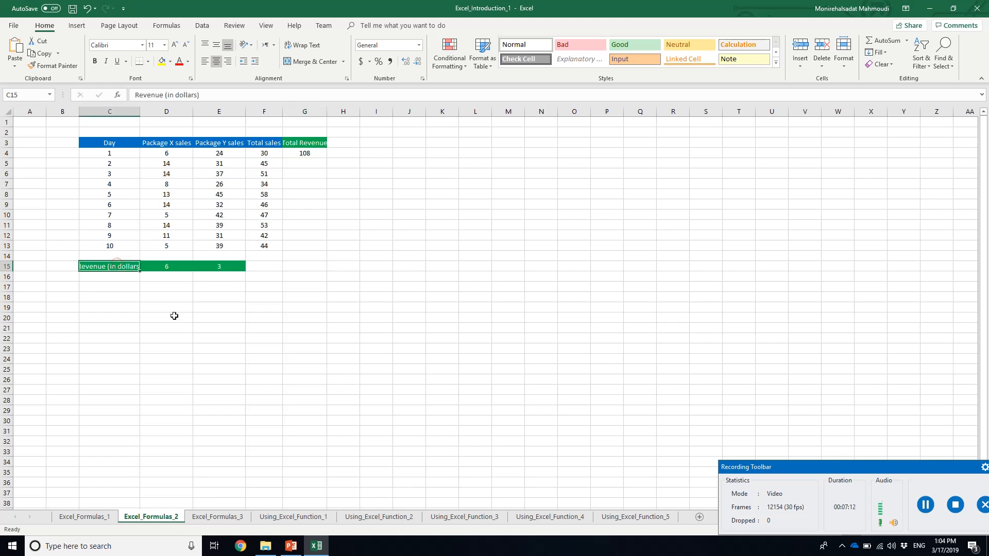
pyautogui.click(184, 266)
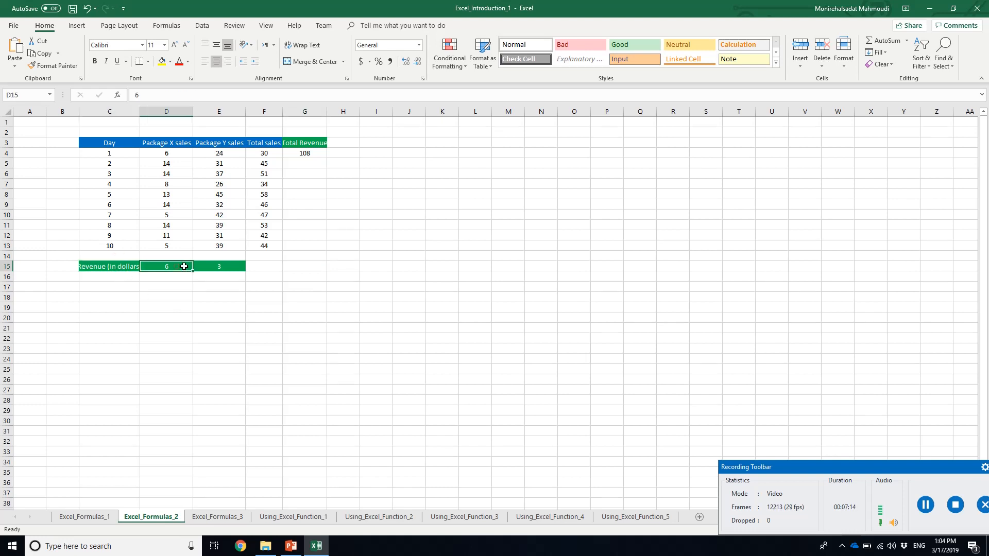
pyautogui.click(211, 267)
pyautogui.click(156, 267)
pyautogui.click(217, 267)
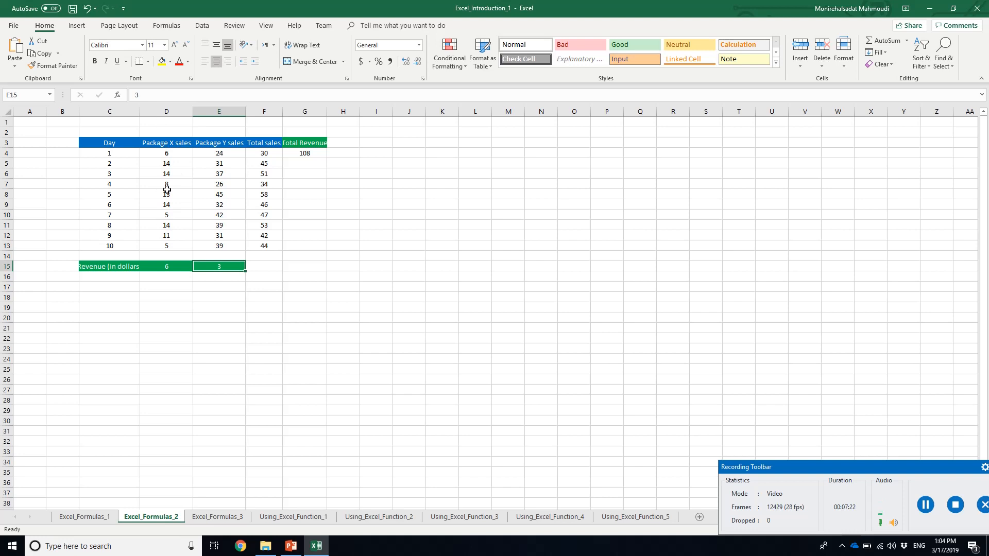
pyautogui.click(165, 268)
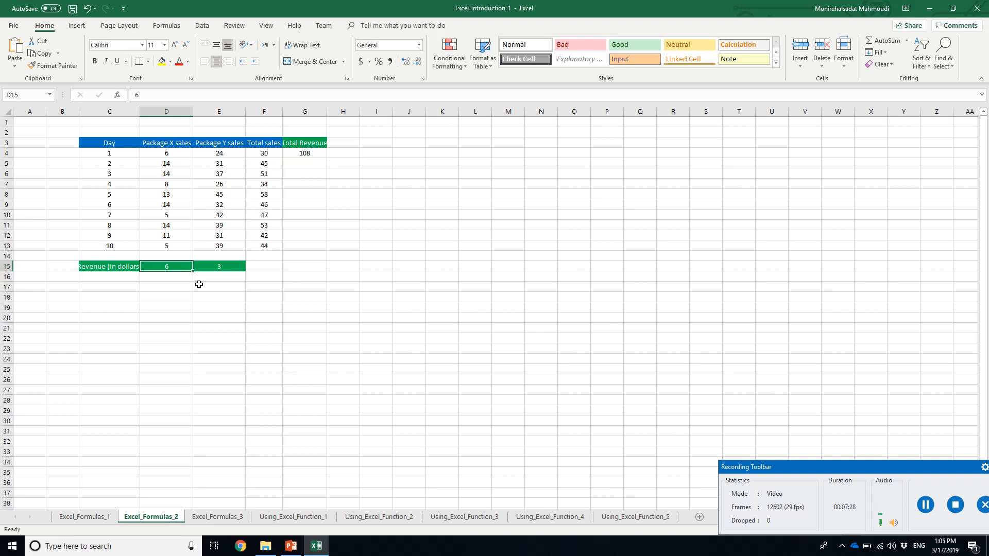
pyautogui.click(224, 266)
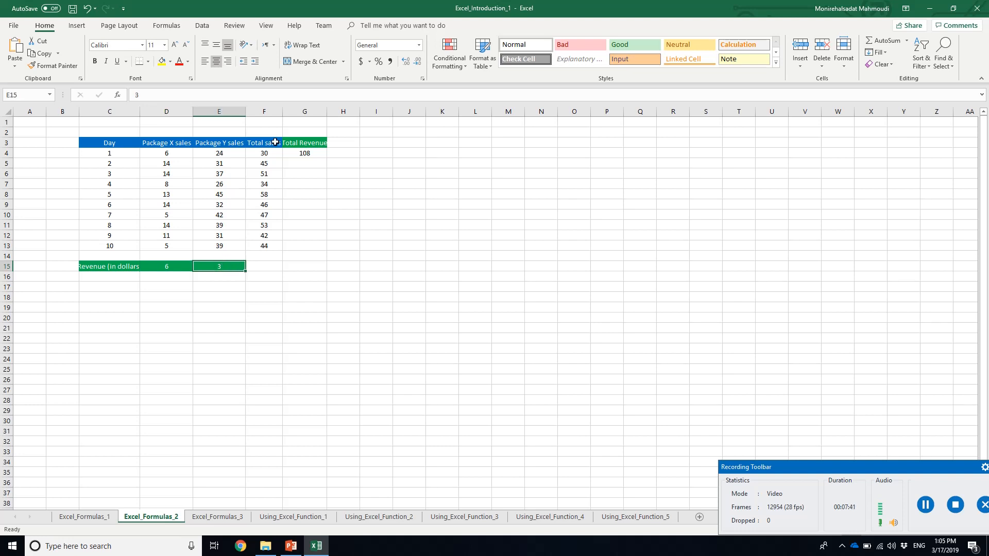
# Examine the Total Revenue header, the day 1 revenue formula in G4 and its source cell D4
pyautogui.click(301, 145)
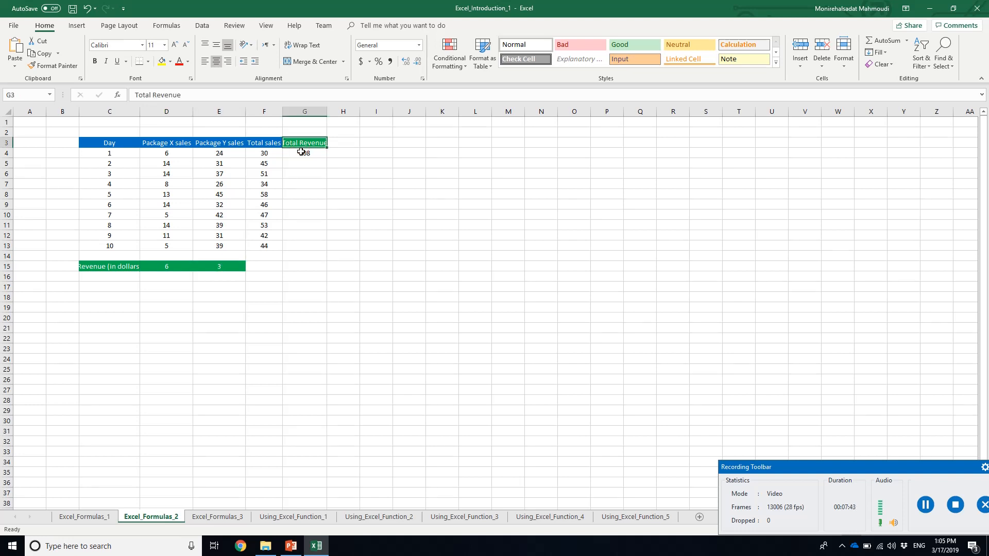
pyautogui.click(301, 153)
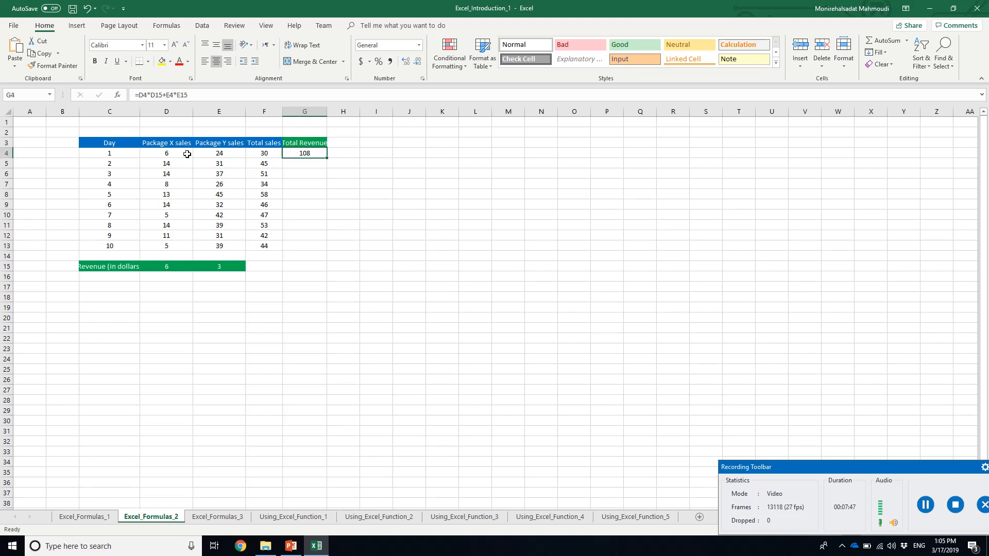
pyautogui.click(169, 153)
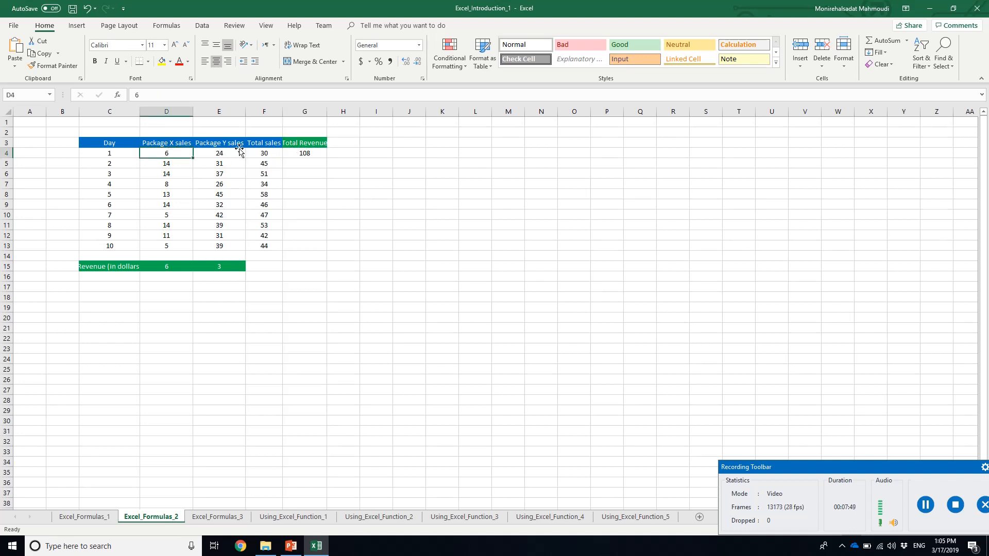
pyautogui.click(301, 152)
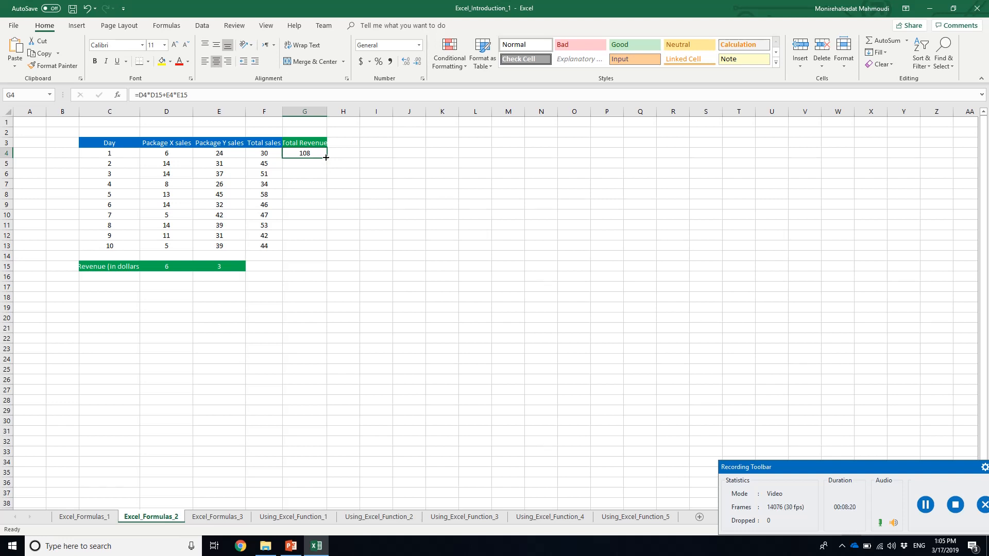
# View the worksheet Excel_Formulas_3, read slide 13 in PowerPoint about fixing cells with dollar signs, and return to Excel
pyautogui.click(221, 518)
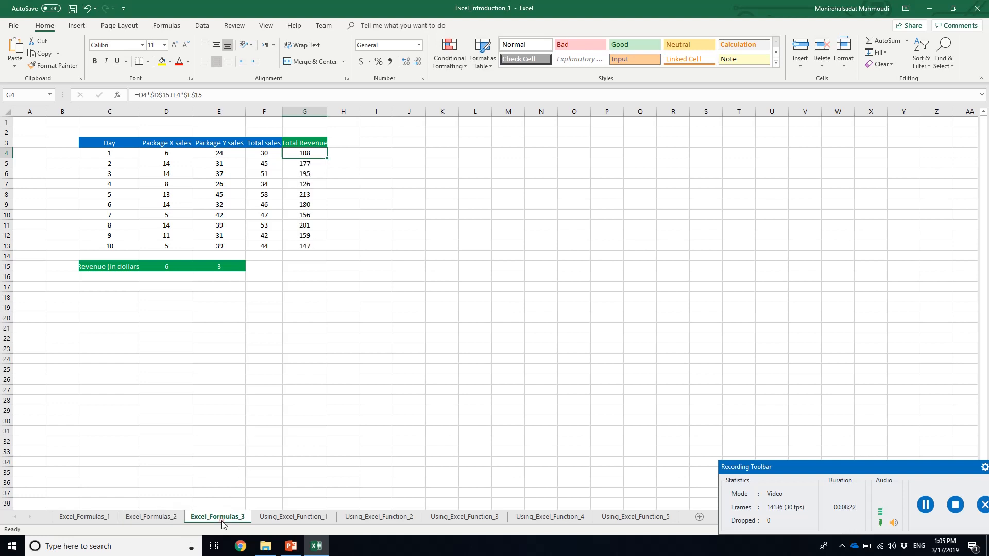
pyautogui.click(291, 546)
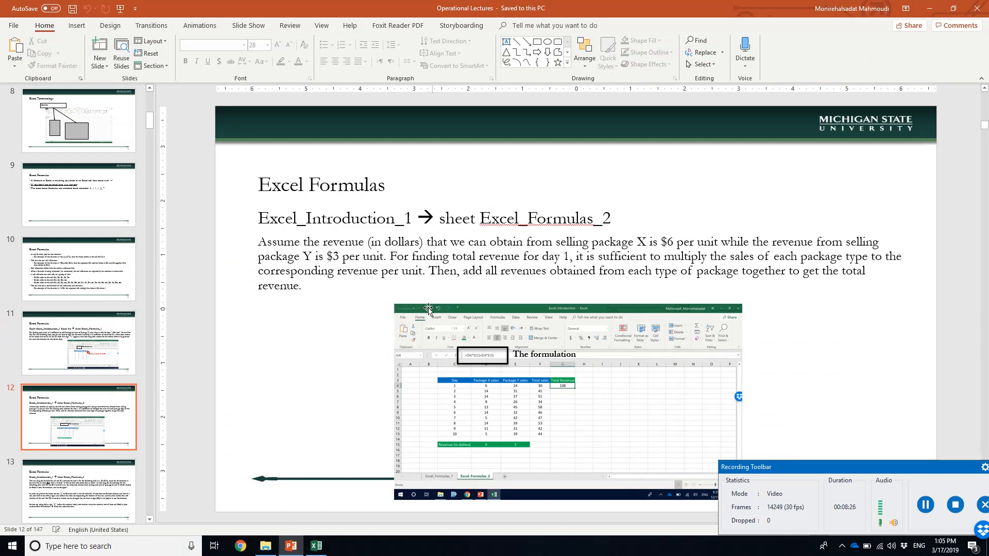
pyautogui.click(103, 497)
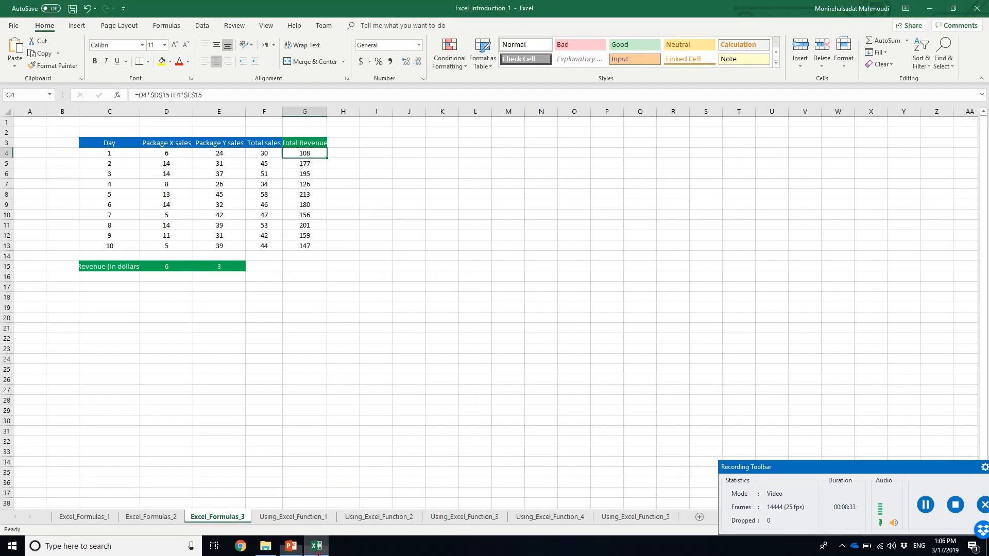
pyautogui.click(317, 547)
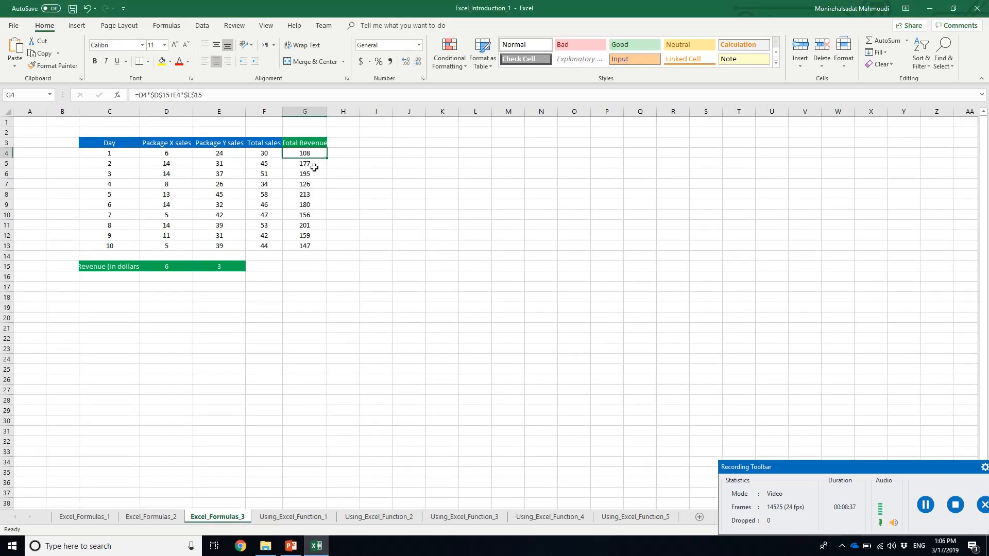
# On Excel_Formulas_2, fill the total revenue formula from G4 down to G13 and inspect the copied formula in G5
pyautogui.click(154, 517)
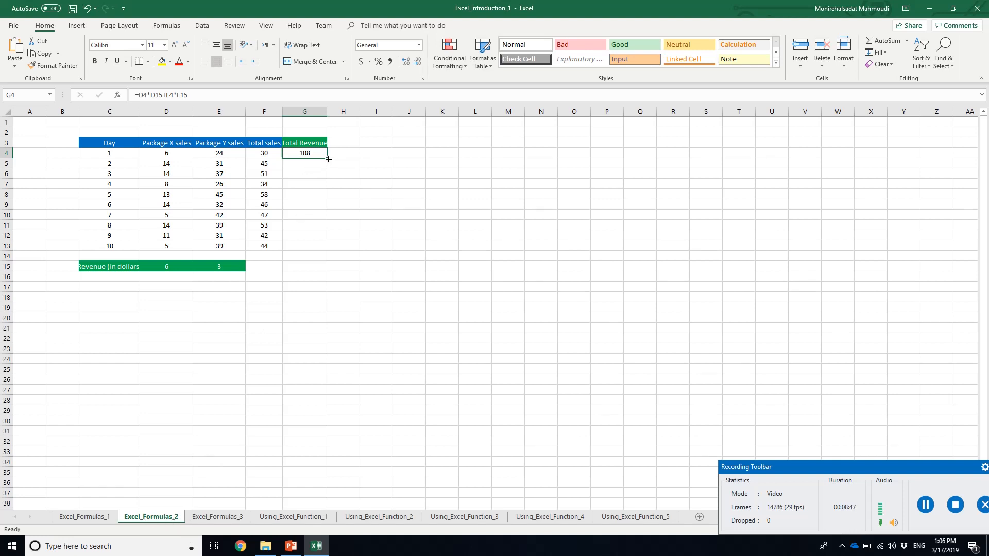
pyautogui.moveTo(328, 160); pyautogui.dragTo(327, 254)
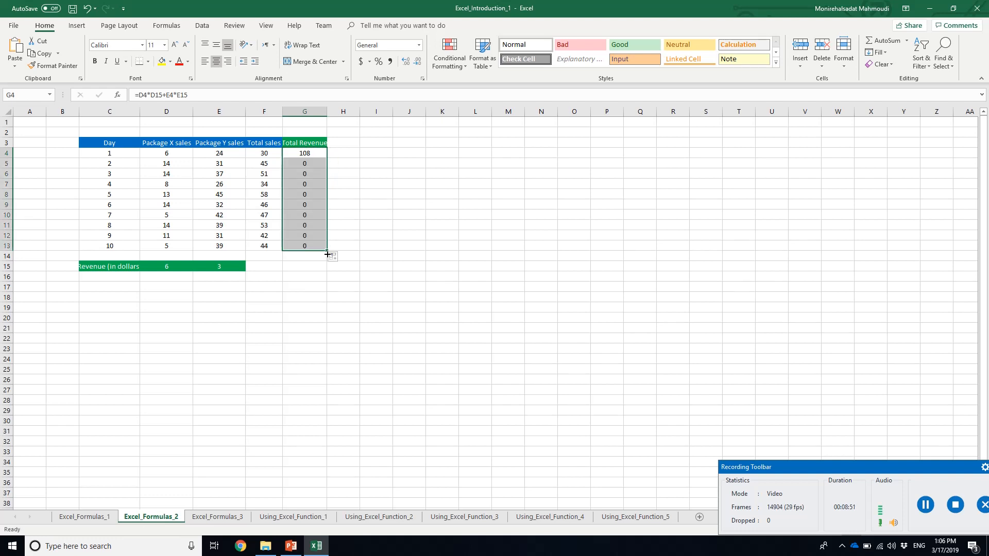
pyautogui.click(304, 161)
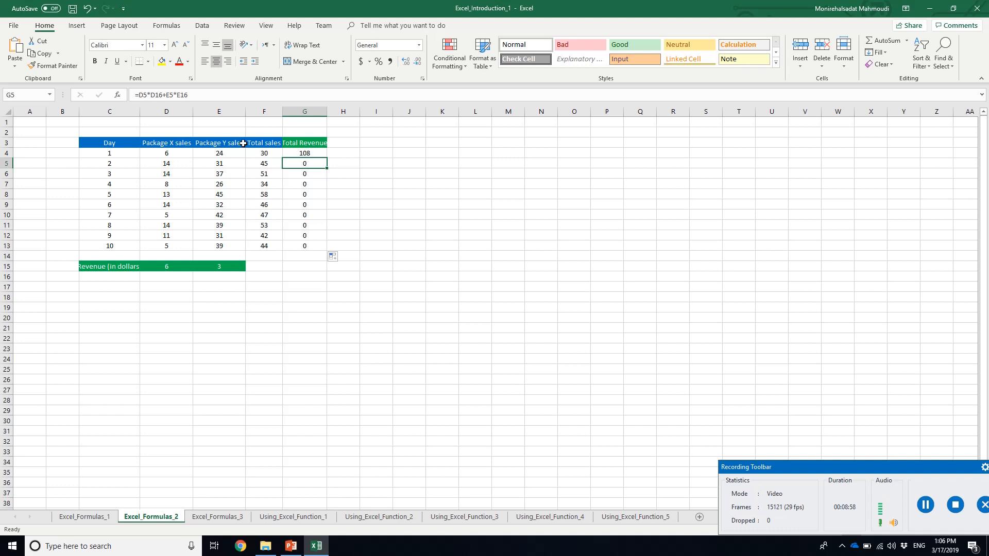
pyautogui.click(180, 163)
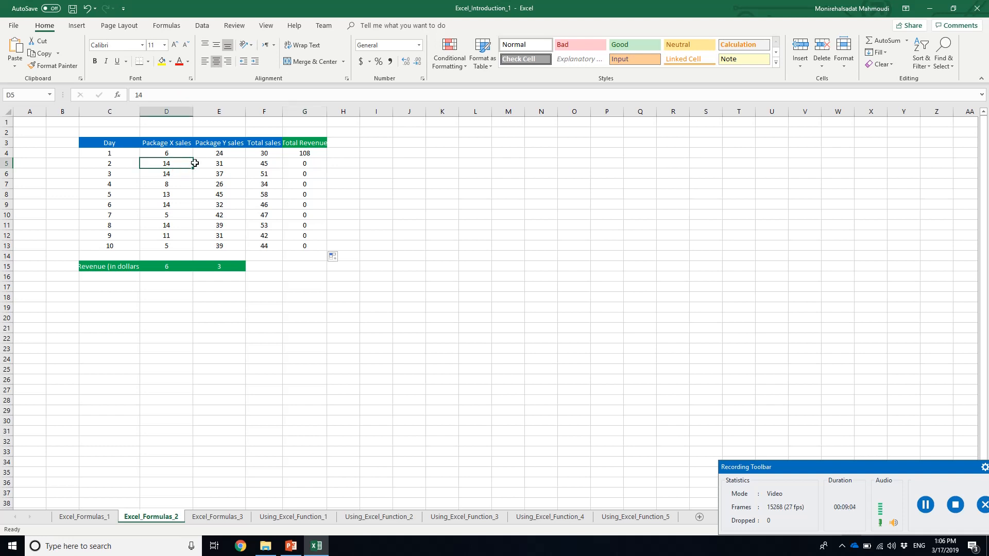
pyautogui.click(314, 160)
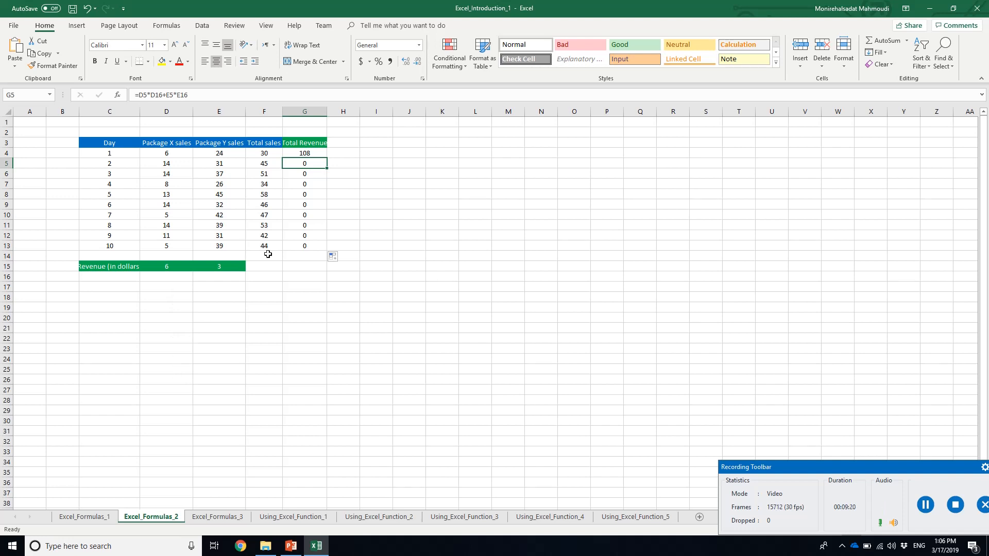
# Clear the copied total revenue formulas from G5:G13 on Excel_Formulas_2
pyautogui.click(316, 161)
pyautogui.moveTo(319, 173); pyautogui.dragTo(319, 246)
pyautogui.press('Delete')
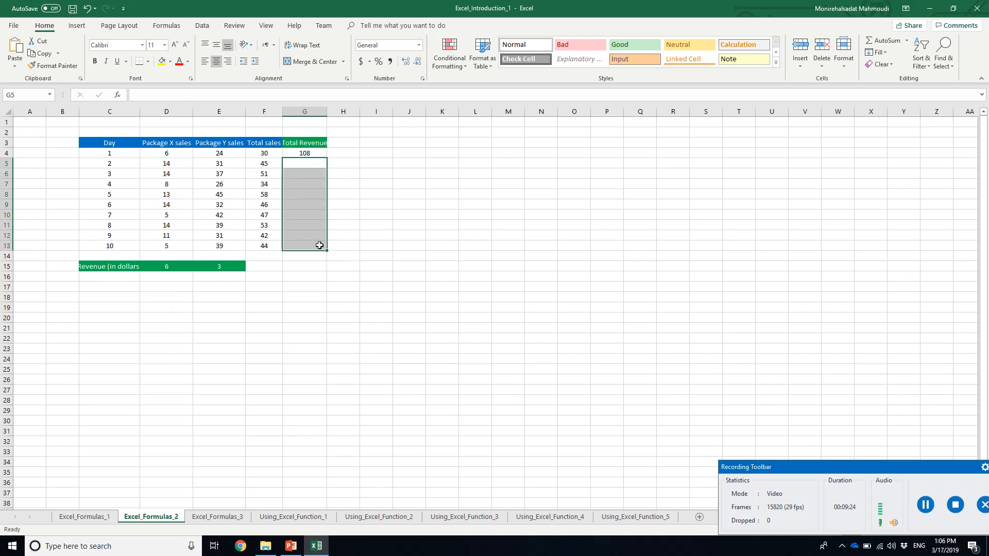
# Open the worksheet Excel_Formulas_3, read slide 13 in PowerPoint on fixing cells with dollar signs, and return to Excel
pyautogui.click(205, 517)
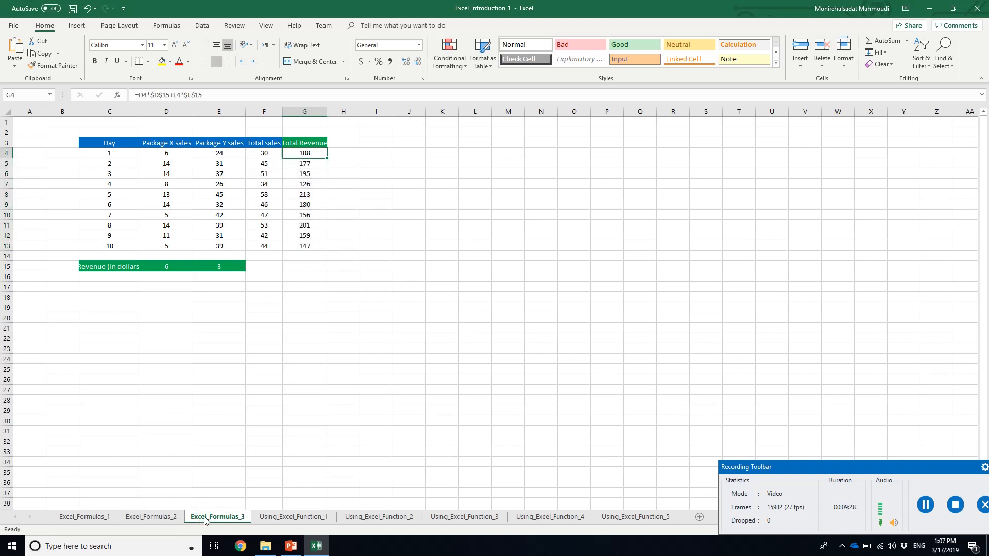
pyautogui.click(290, 546)
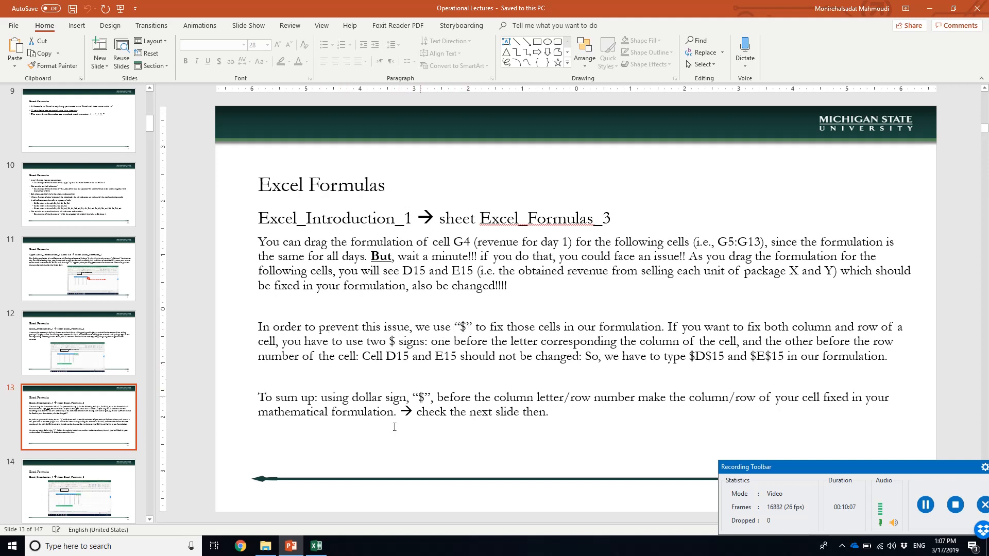
pyautogui.click(316, 546)
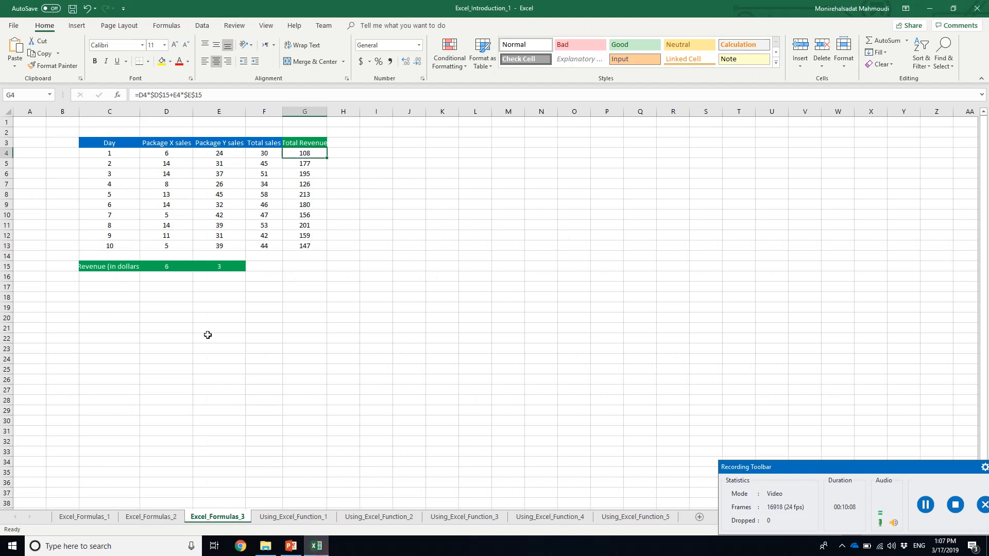
# Examine the per-unit revenues of packages X and Y in D15 and E15 on Excel_Formulas_3
pyautogui.click(166, 265)
pyautogui.click(239, 265)
pyautogui.click(174, 265)
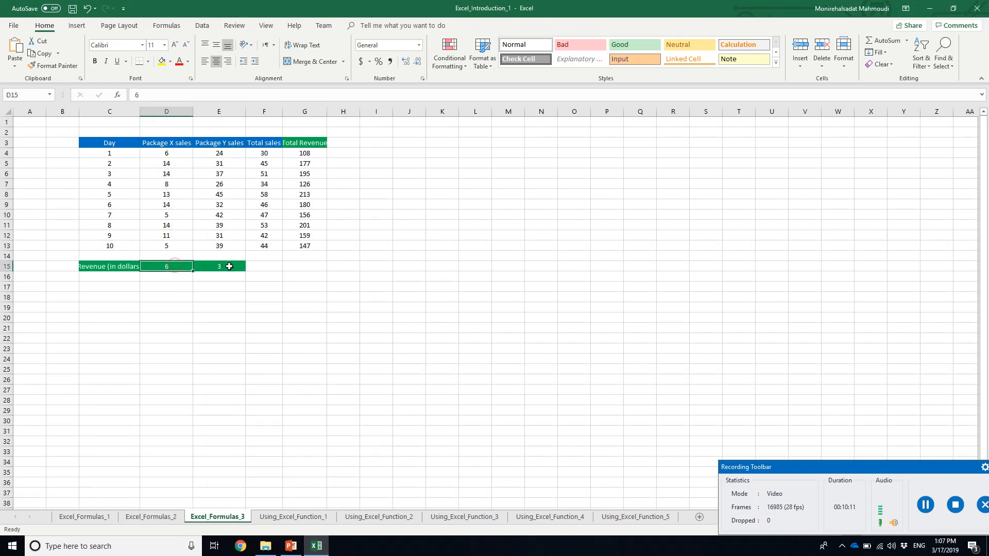
pyautogui.click(229, 266)
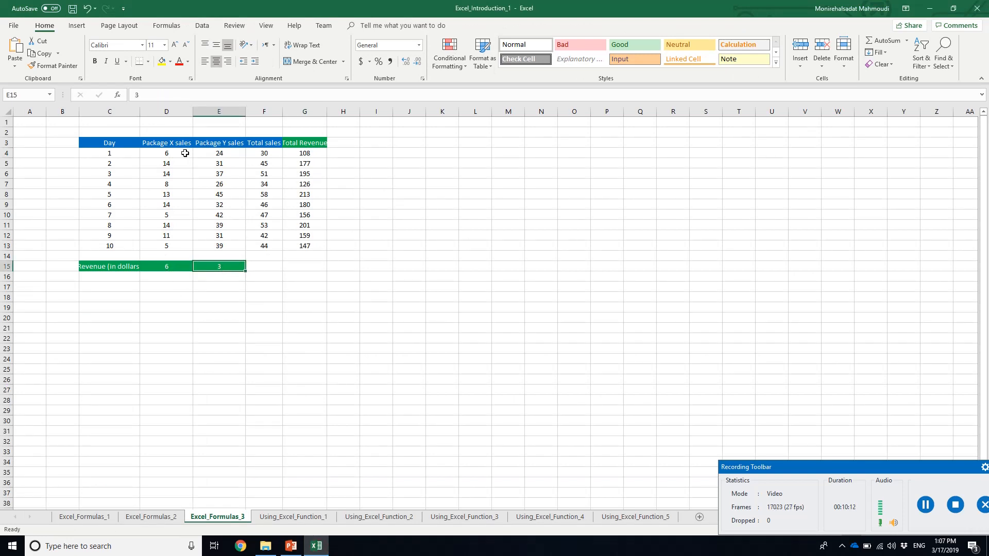
# Inspect the relative reference D4 and the fixed reference $D$15 in G4's formula, and check source cells D15 and E15
pyautogui.click(303, 154)
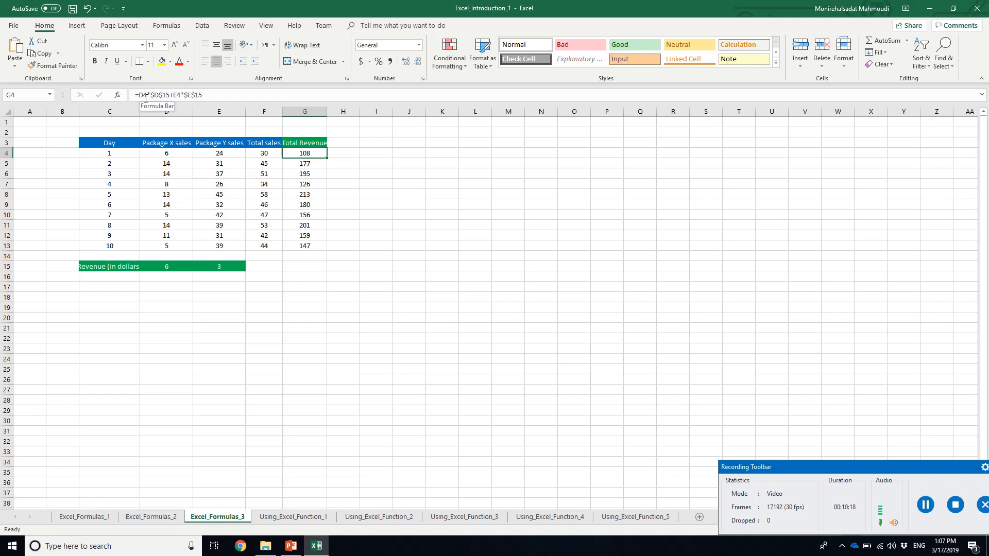
pyautogui.moveTo(138, 97); pyautogui.dragTo(147, 96)
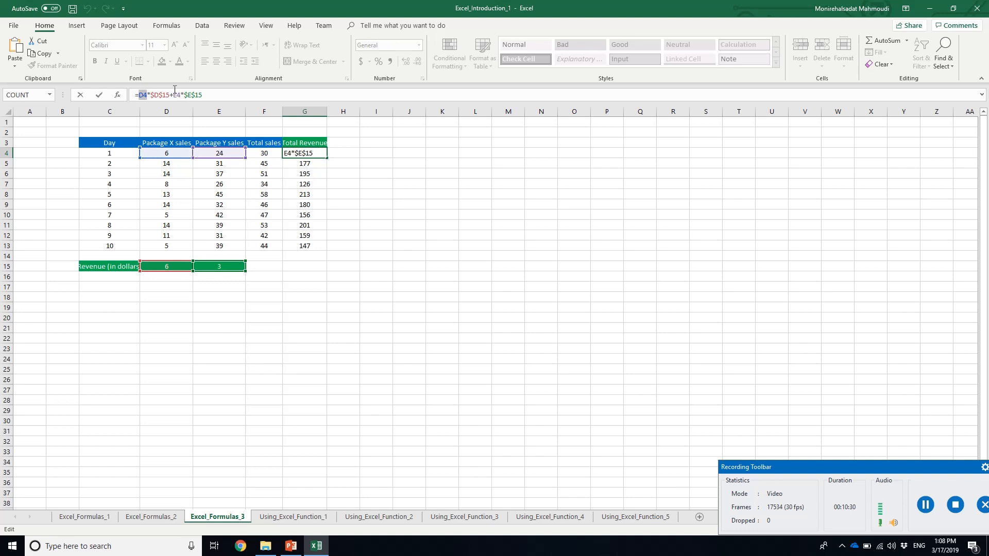
pyautogui.click(154, 95)
pyautogui.click(172, 266)
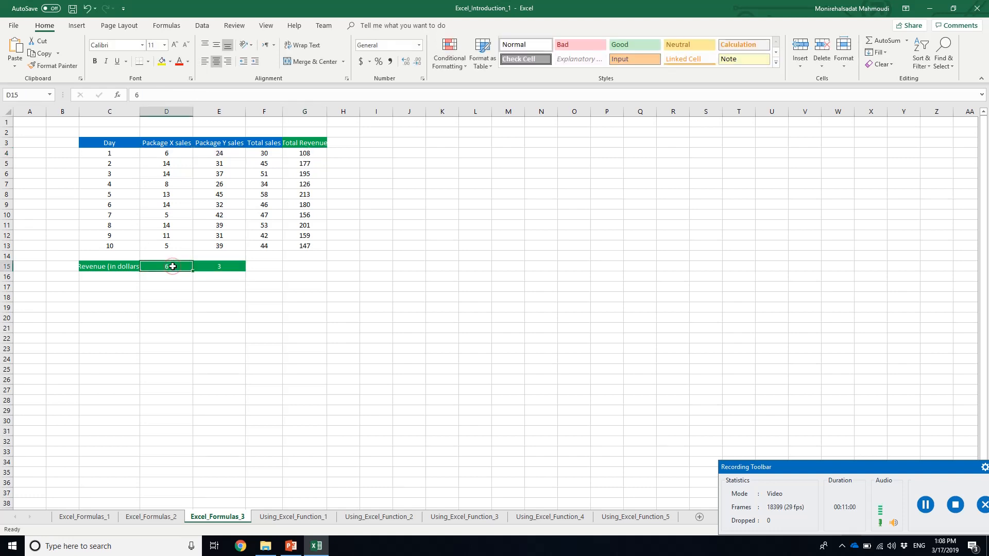
pyautogui.click(223, 266)
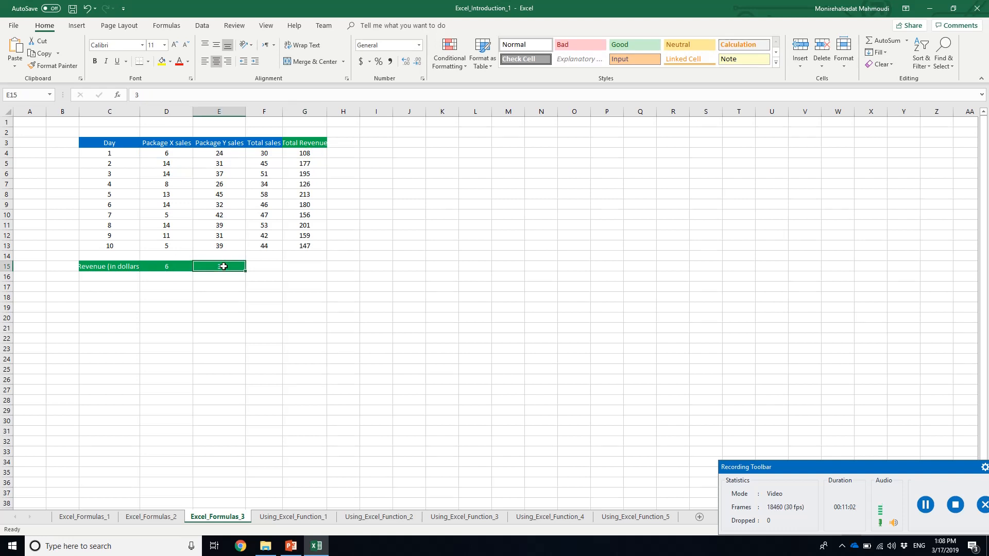
# Fill the total revenue formula =D4*$D$15+E4*$E$15 from G4 down to G13
pyautogui.click(306, 153)
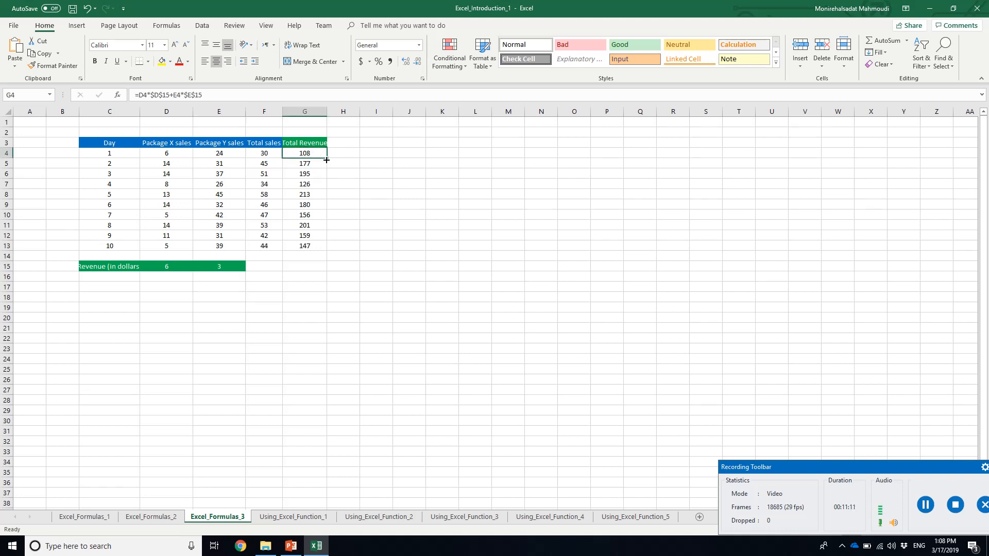
pyautogui.moveTo(326, 160); pyautogui.dragTo(326, 253)
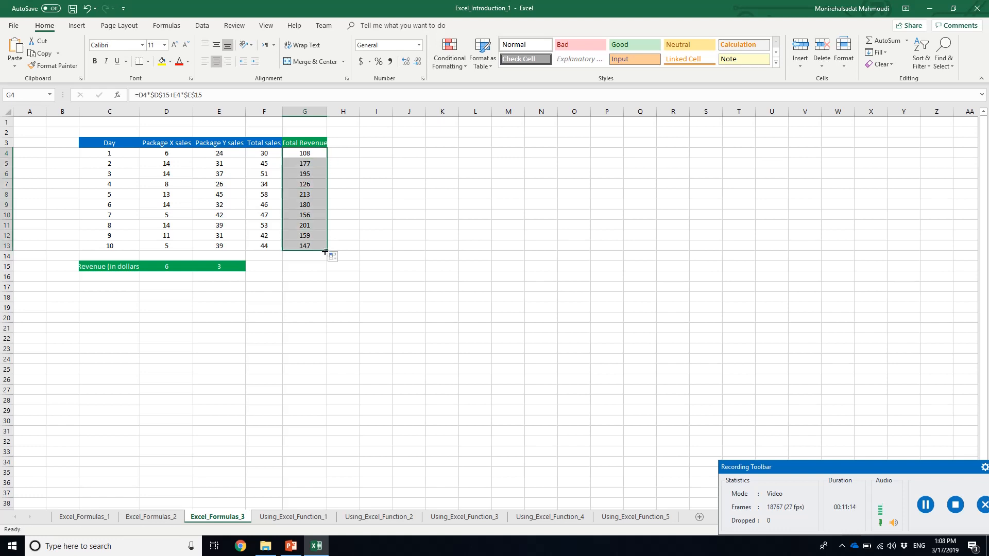
pyautogui.click(311, 163)
pyautogui.click(320, 154)
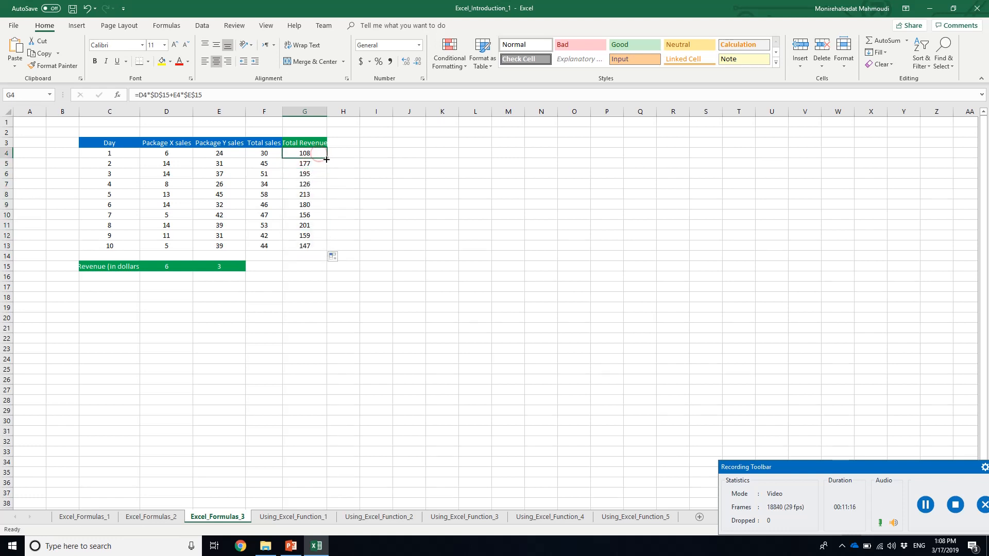
pyautogui.moveTo(326, 159); pyautogui.dragTo(327, 252)
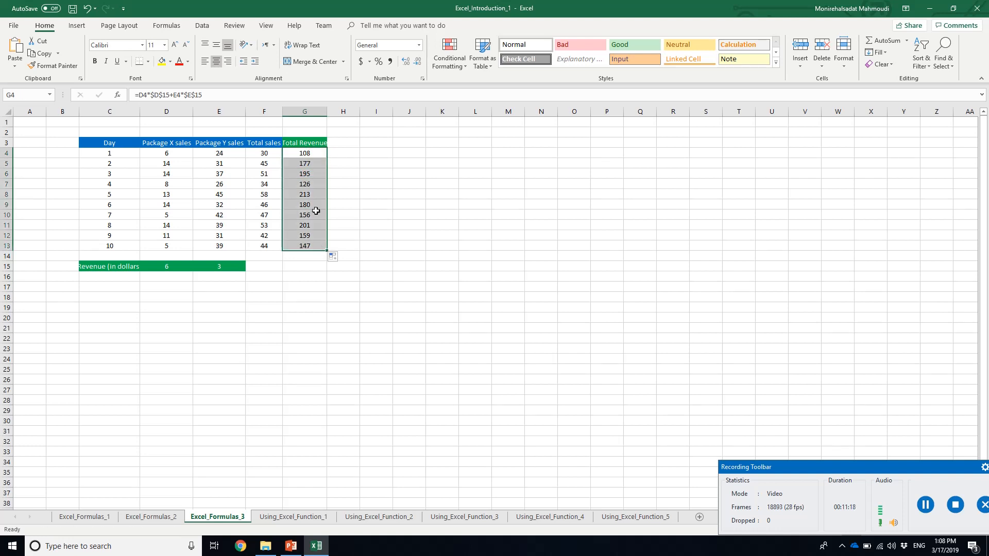
# Inspect the copied total revenue formulas in G5 through G9 for their relative and fixed cell references
pyautogui.click(315, 164)
pyautogui.click(315, 174)
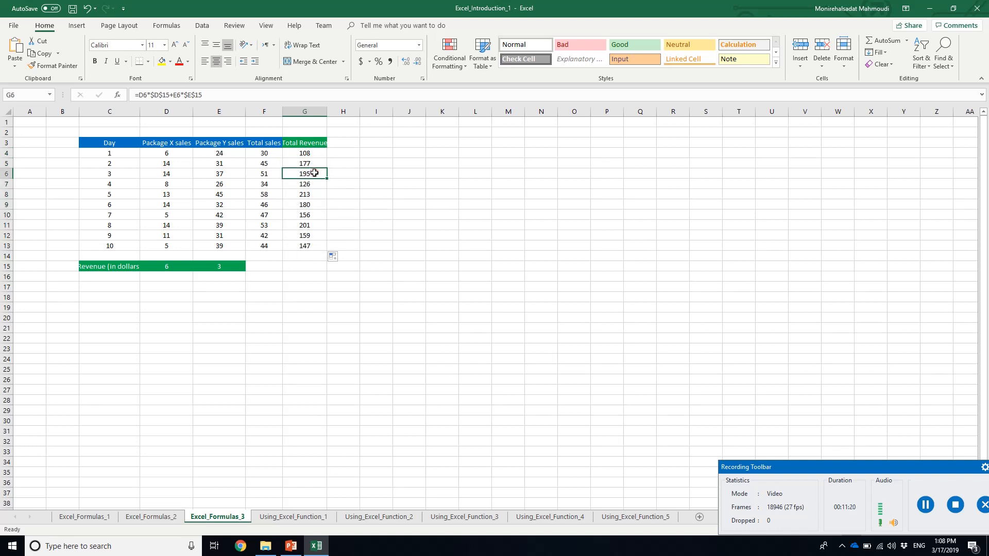
pyautogui.click(304, 184)
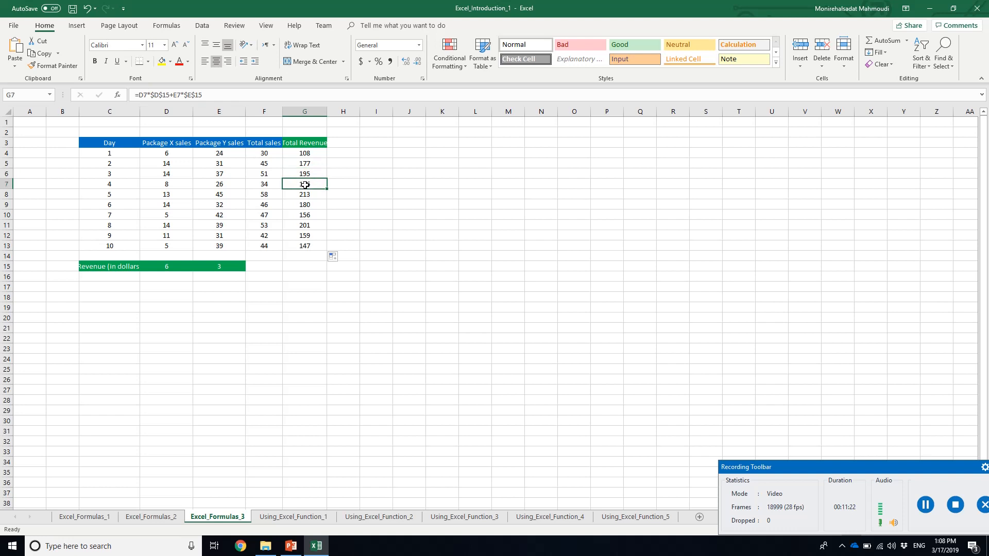
pyautogui.click(306, 194)
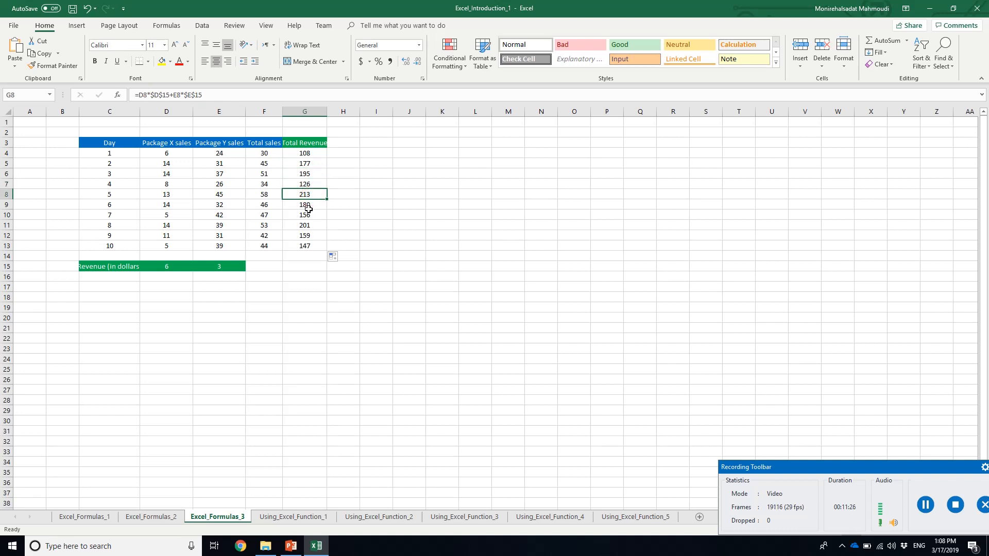
pyautogui.click(308, 207)
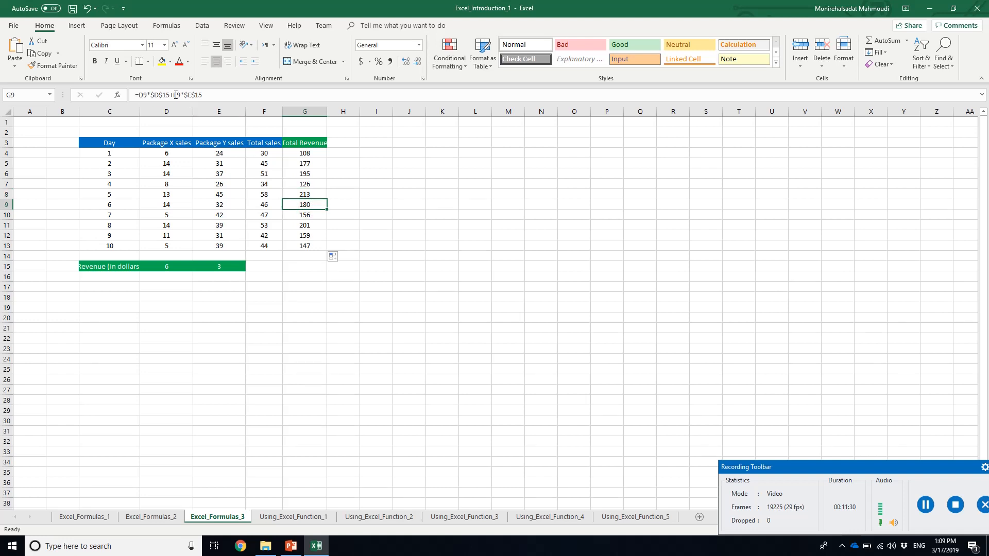
# Compare the day 1 revenue formula in G4 with its fixed source cells D15 and E15
pyautogui.click(304, 153)
pyautogui.click(153, 266)
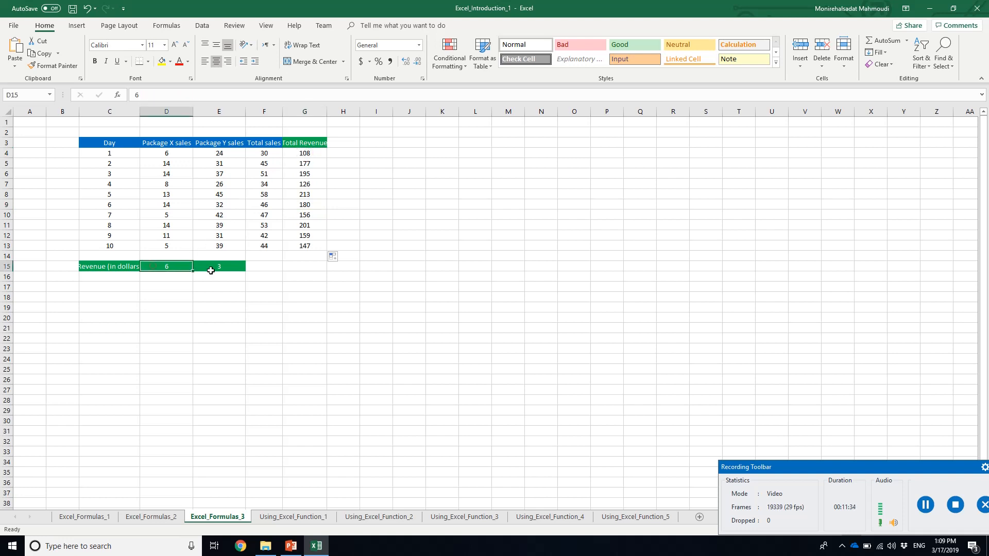
pyautogui.click(216, 269)
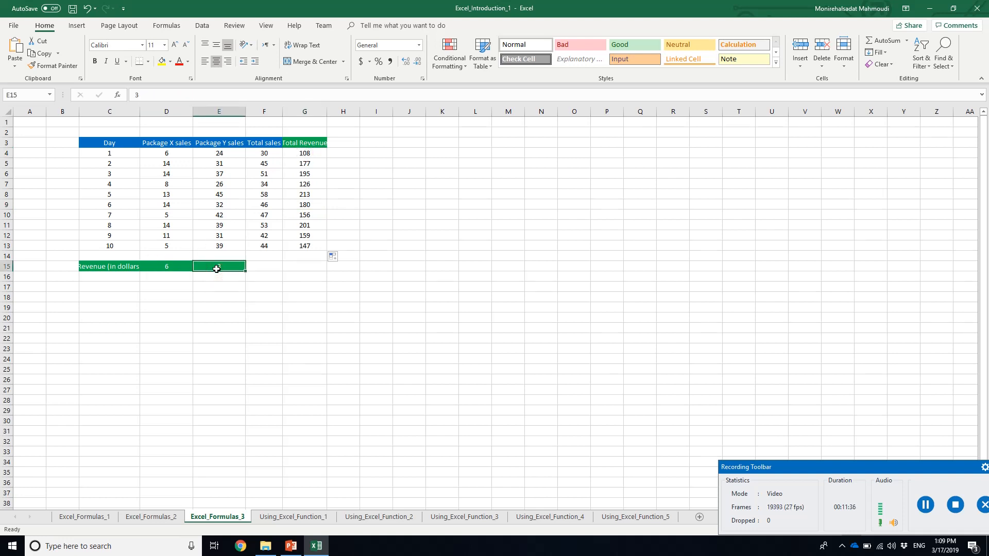
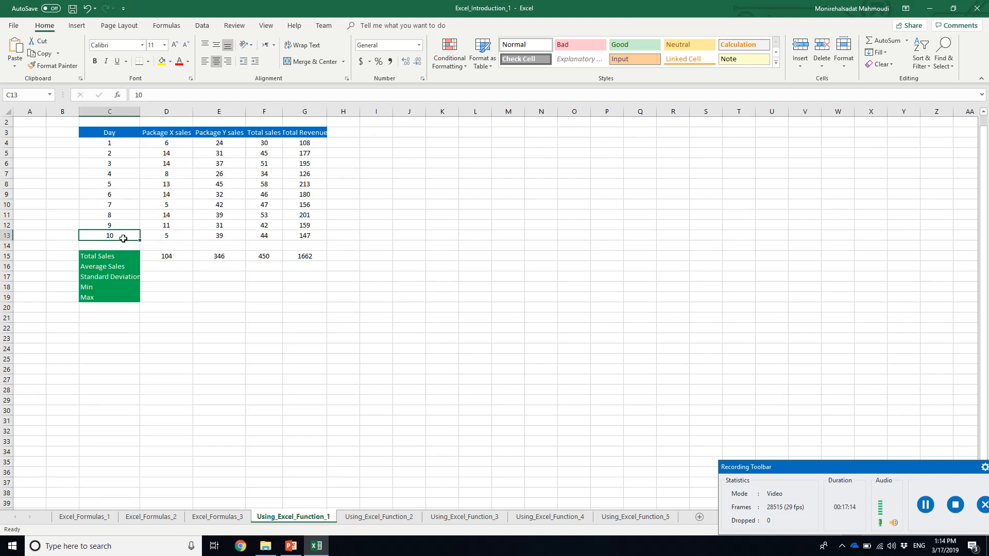
pyautogui.click(173, 258)
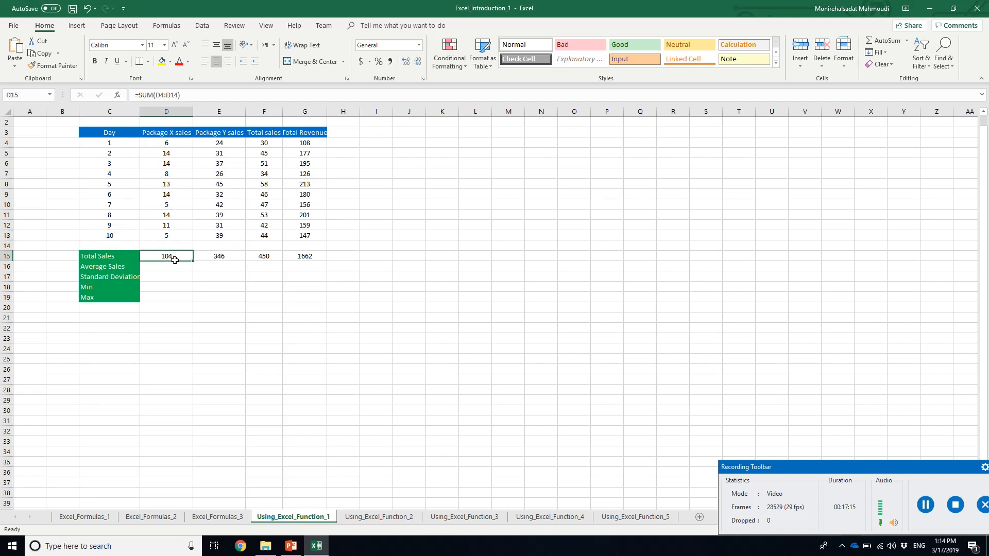
pyautogui.click(169, 94)
pyautogui.moveTo(166, 95); pyautogui.dragTo(178, 96)
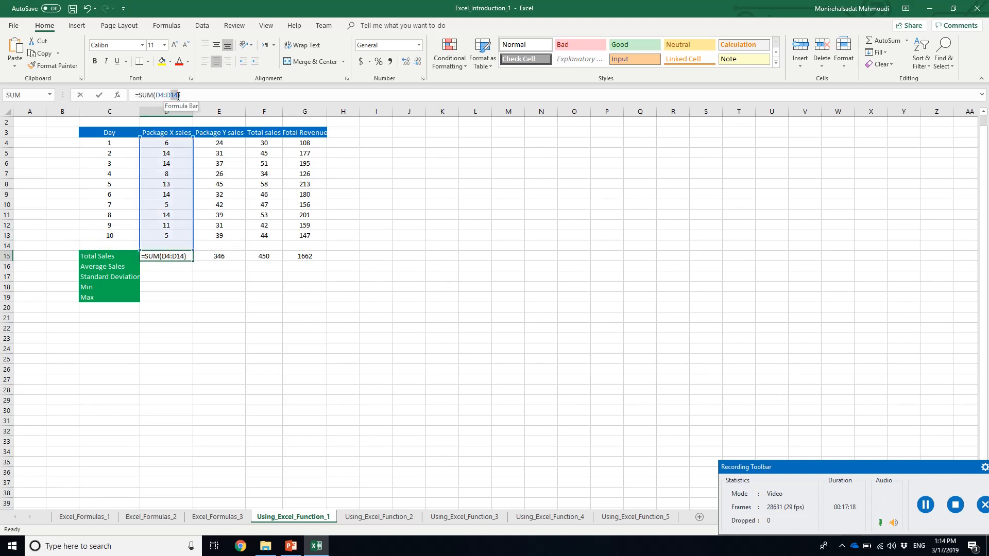
pyautogui.write('D13')
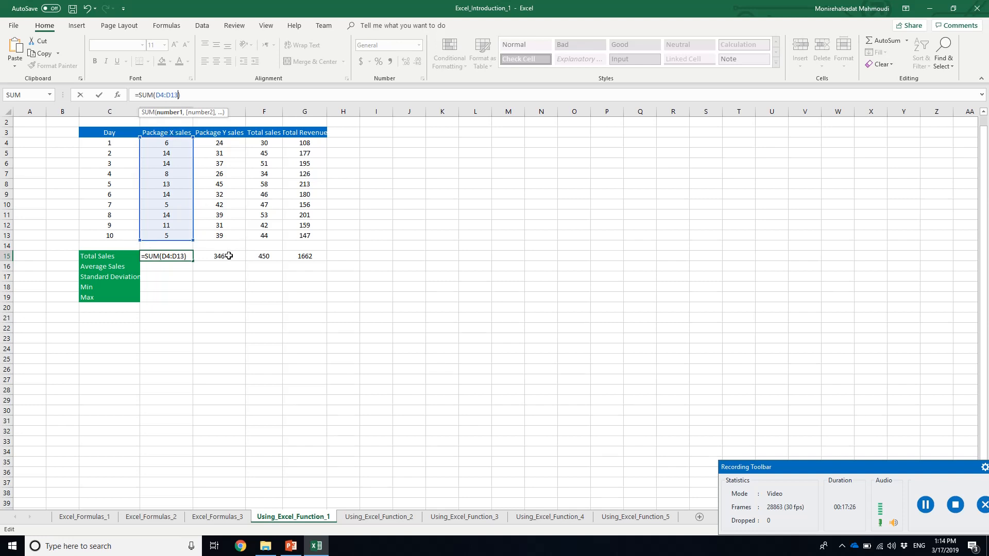
pyautogui.hotkey('ctrl', 'Return')
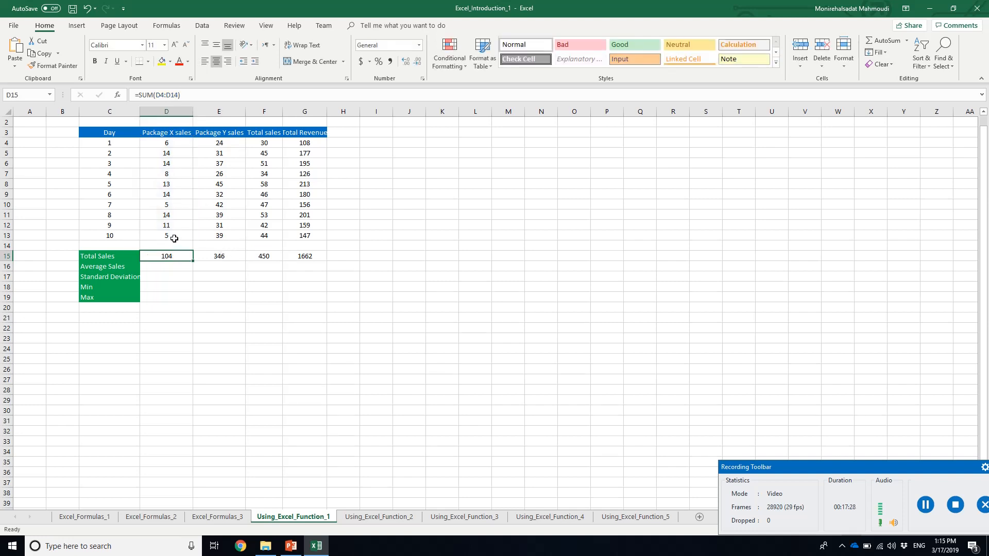
# Change the Package X total formula in D15 to =SUM(D4:D13)
pyautogui.click(175, 96)
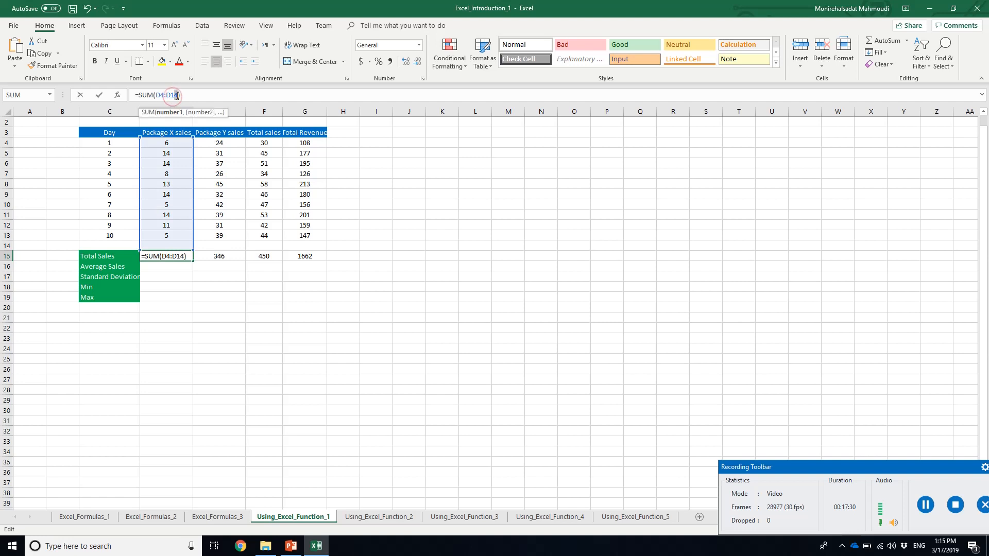
pyautogui.press('BackSpace')
pyautogui.write('3')
pyautogui.press('Return')
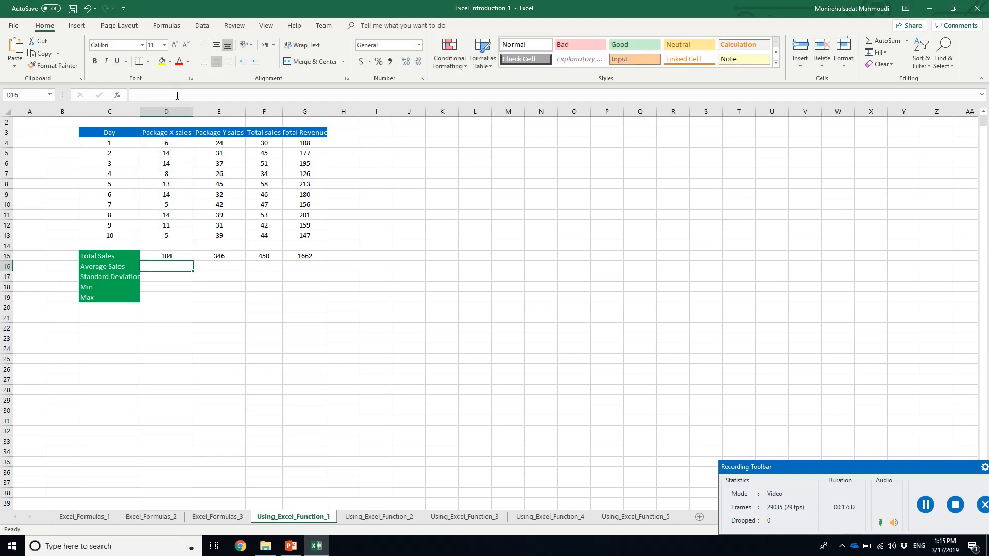
# Change the Package Y total formula in E15 to =SUM(E4:E13)
pyautogui.press('Up')
pyautogui.press('Right')
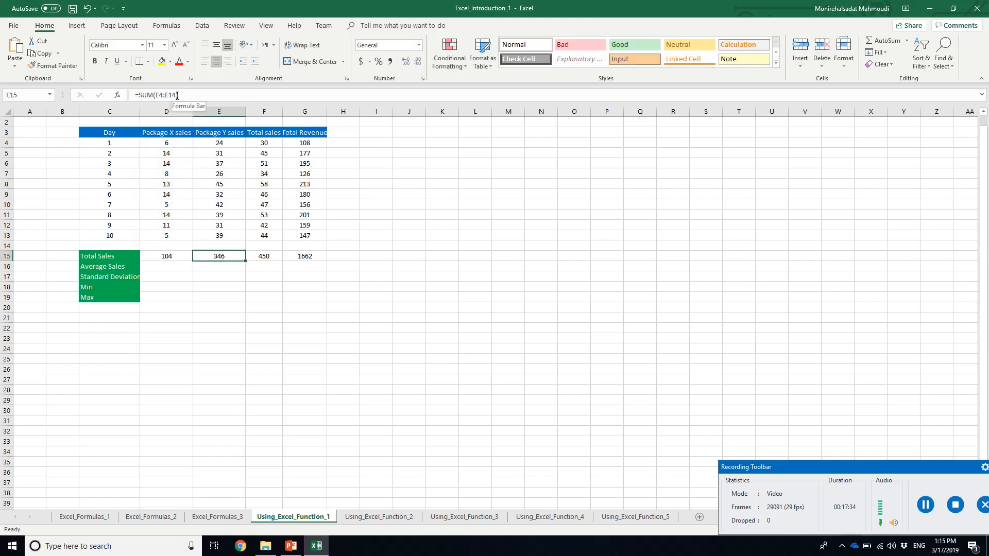
pyautogui.moveTo(172, 94); pyautogui.dragTo(175, 96)
pyautogui.write('3')
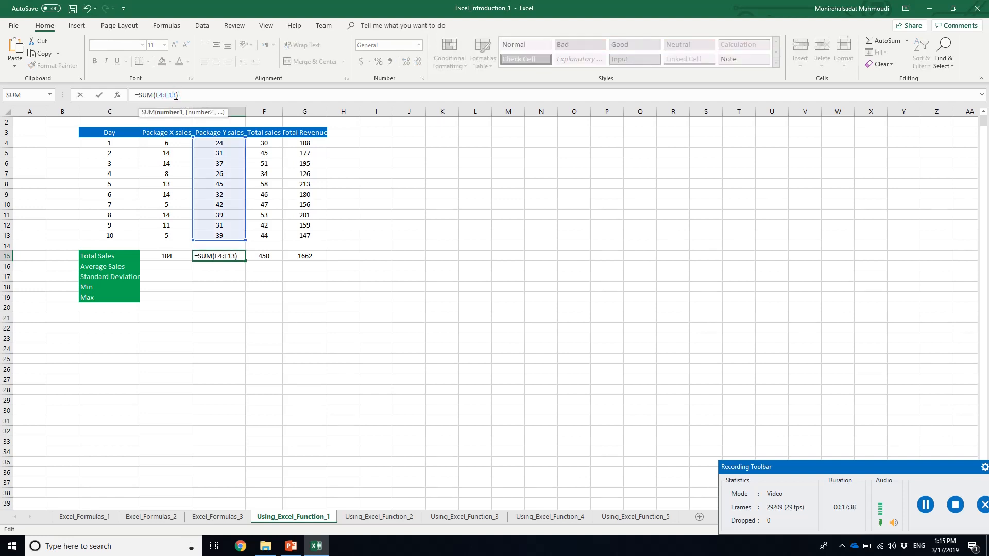
pyautogui.press('Return')
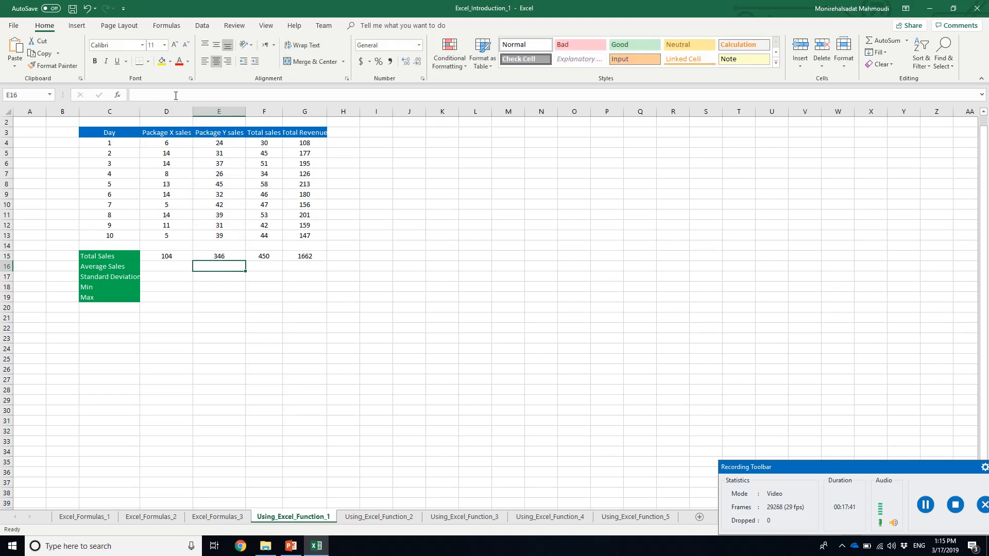
# Correct the SUM ranges in F15 and G15, for Total sales and Total Revenue, to end at row 13
pyautogui.click(263, 256)
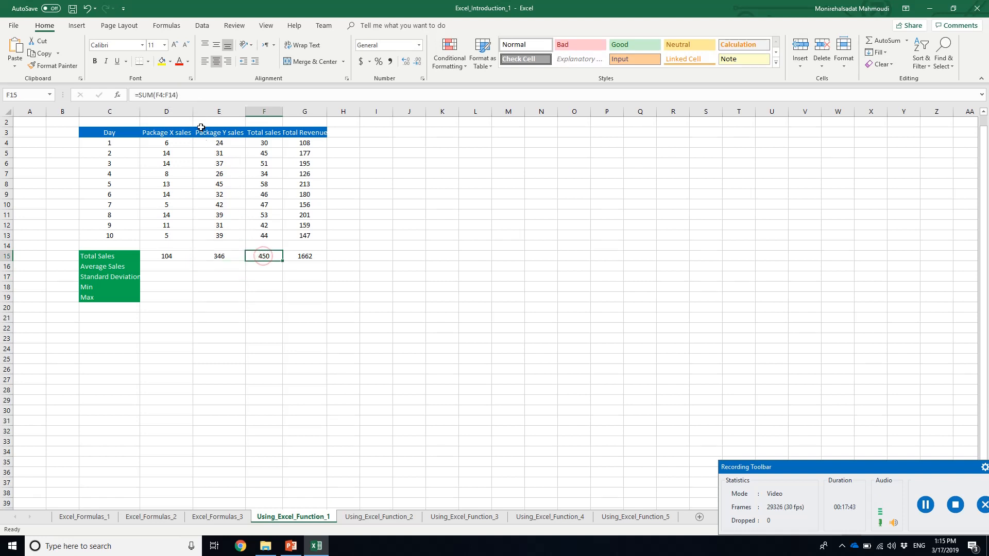
pyautogui.click(173, 94)
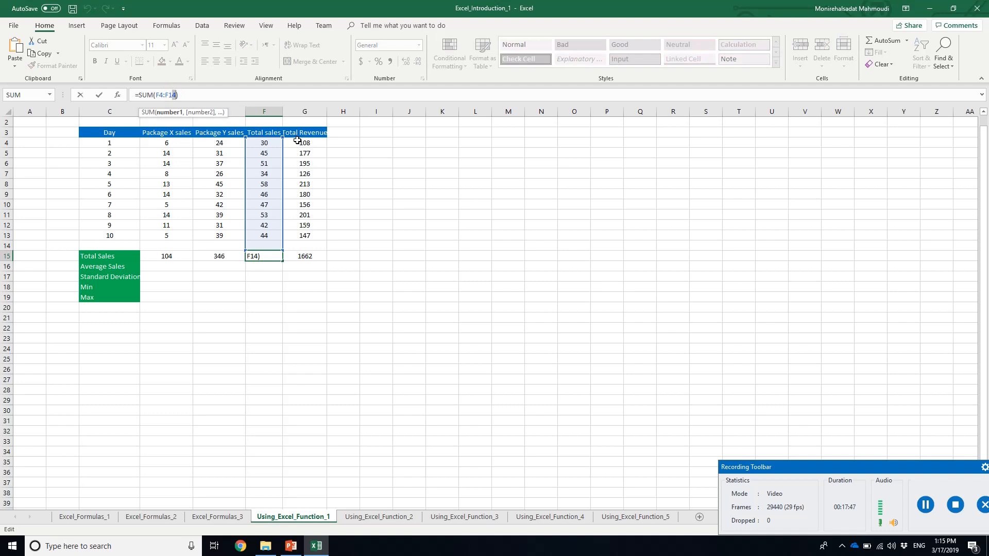
pyautogui.press('Return')
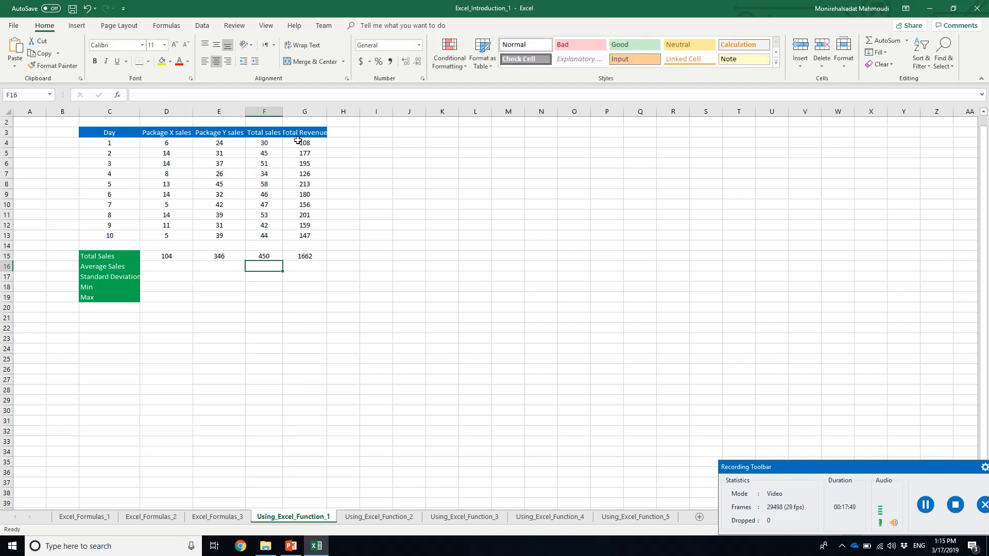
pyautogui.click(309, 255)
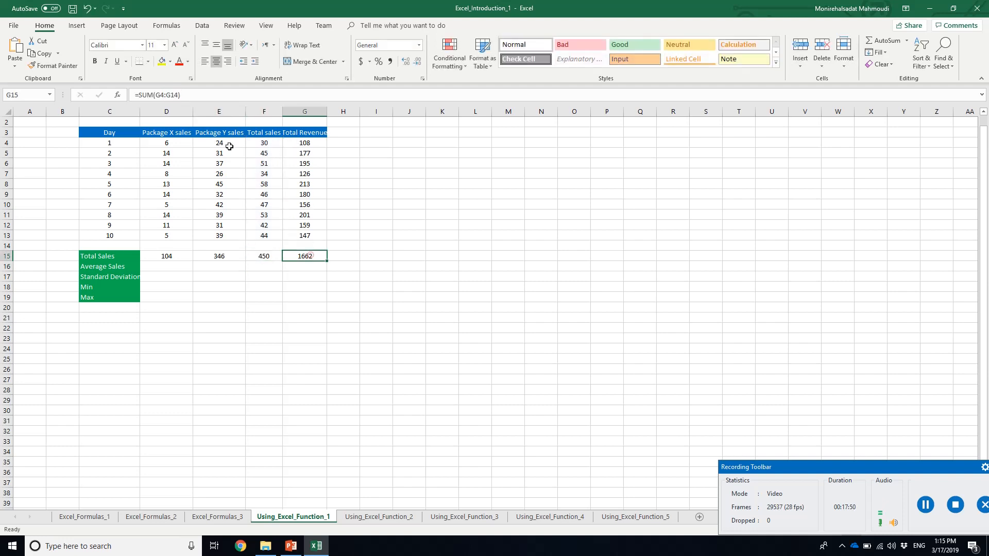
pyautogui.click(177, 95)
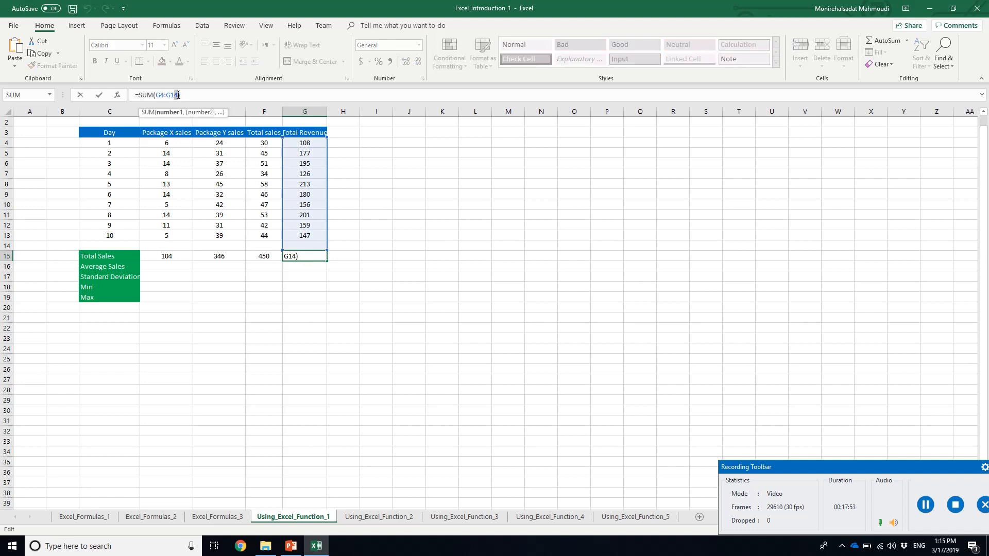
pyautogui.write('3')
pyautogui.press('Return')
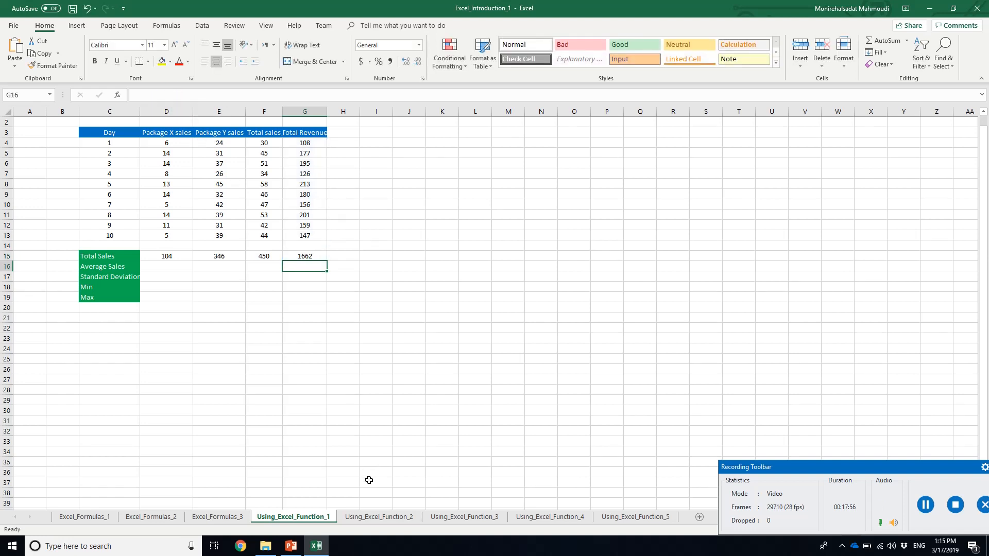
# Open the Using_Excel_Function_2 sheet, and switch to PowerPoint to review slides 20 and 21 on total and average sales
pyautogui.click(381, 518)
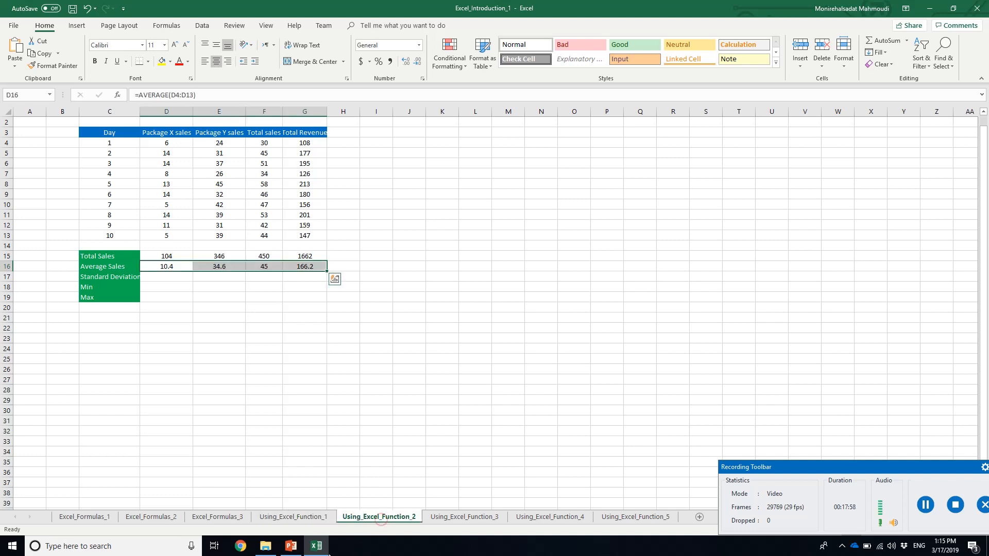
pyautogui.click(290, 547)
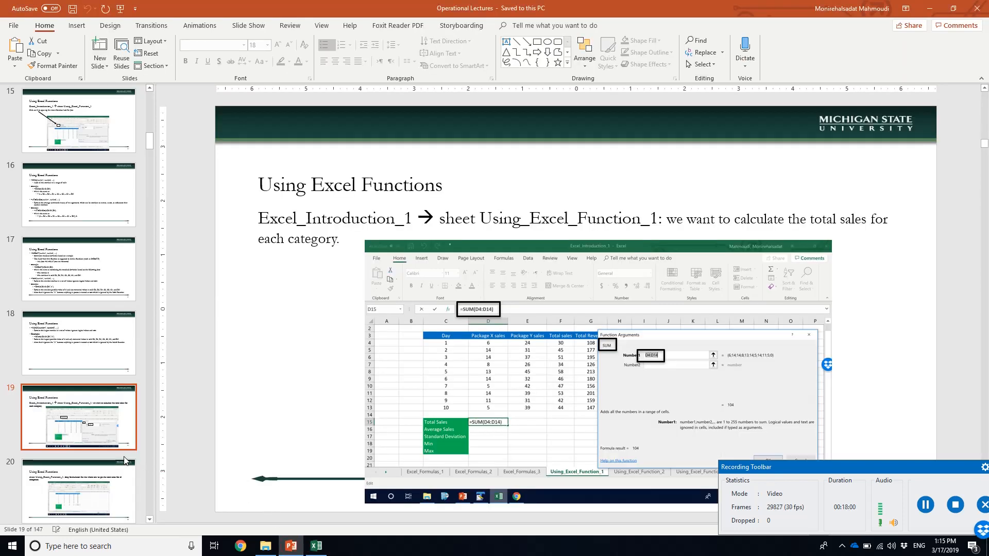
pyautogui.click(109, 481)
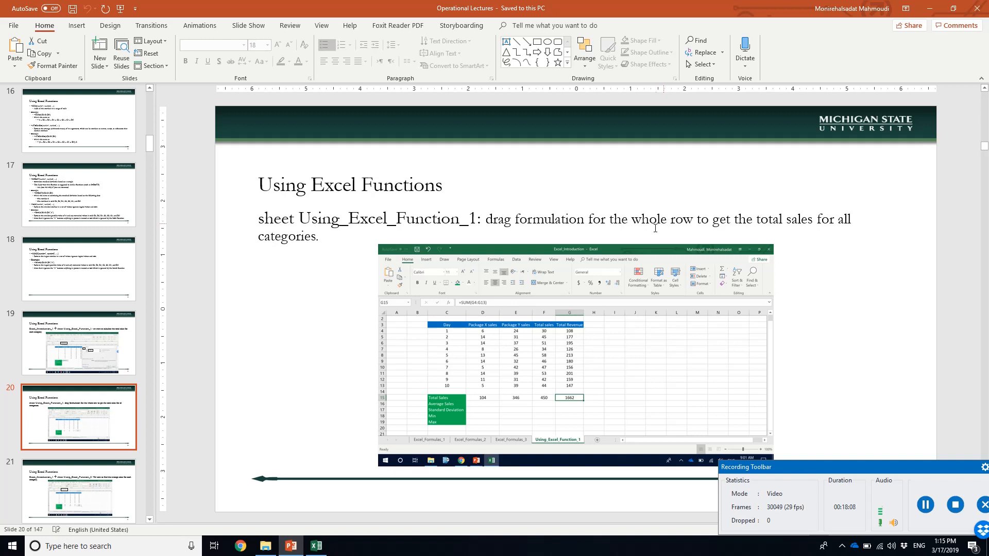
pyautogui.click(111, 479)
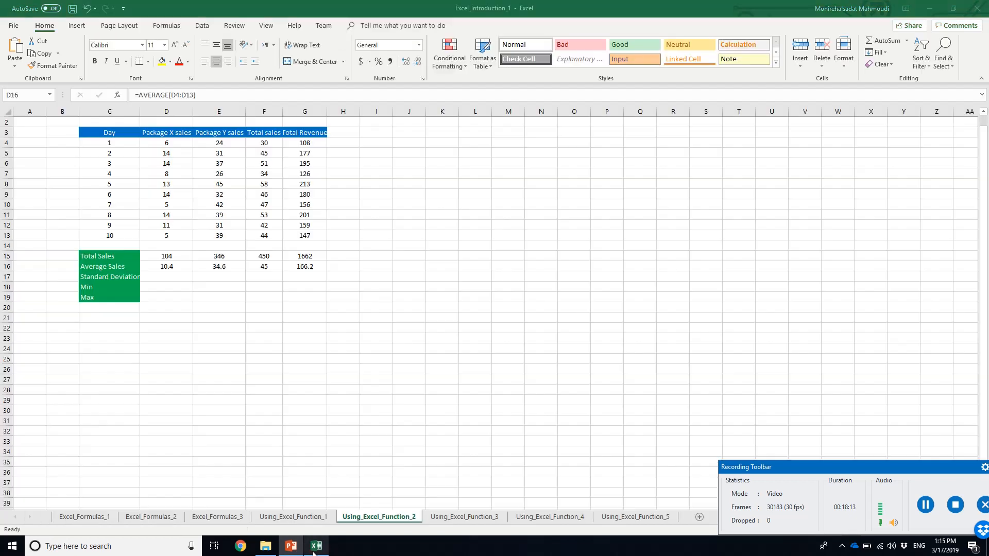
# Switch back to Excel and clear the average sales formulas in D16:G16
pyautogui.click(316, 546)
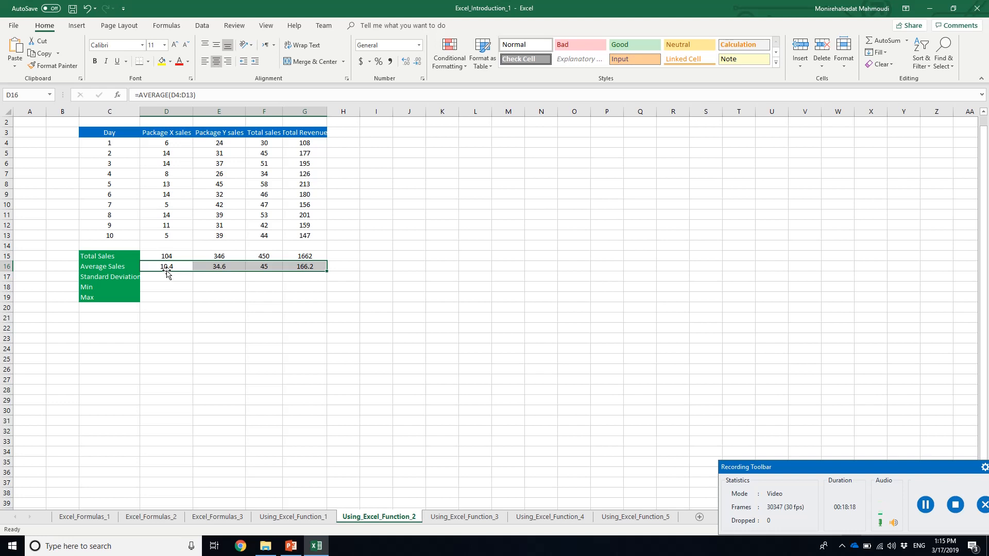
pyautogui.moveTo(165, 269); pyautogui.dragTo(307, 266)
pyautogui.press('Delete')
pyautogui.click(188, 266)
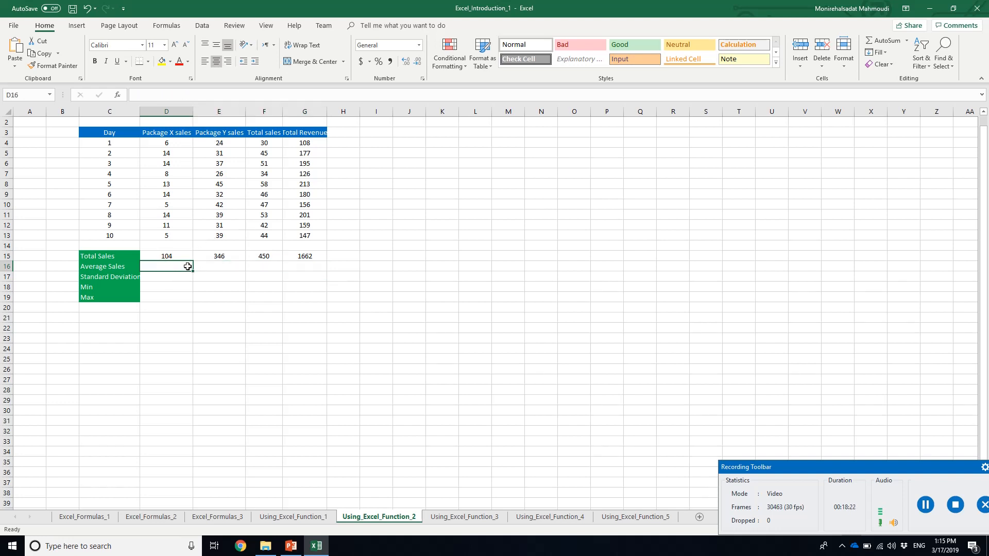
# Insert the AVERAGE function over D4:D13 in D16 and fill it across to G16
pyautogui.click(118, 95)
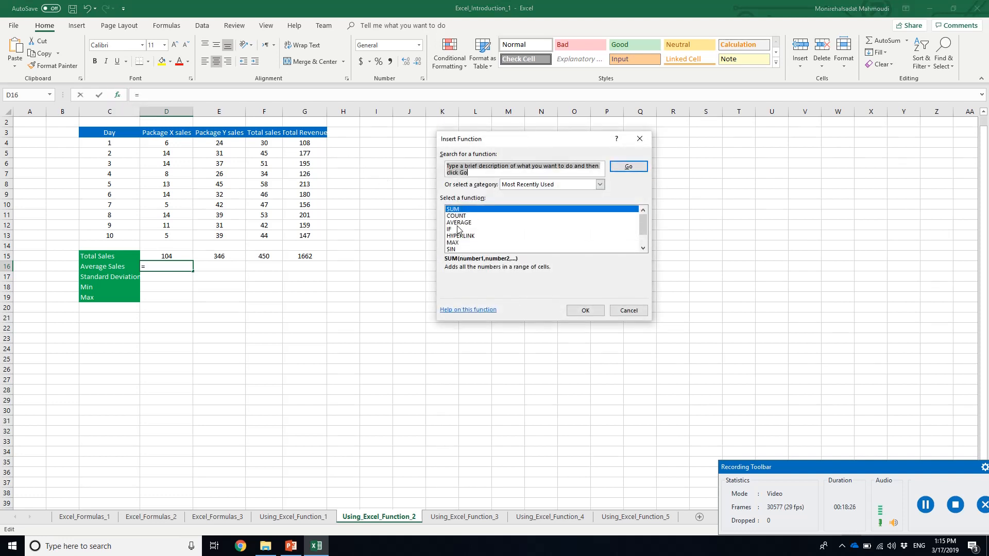
pyautogui.doubleClick(459, 222)
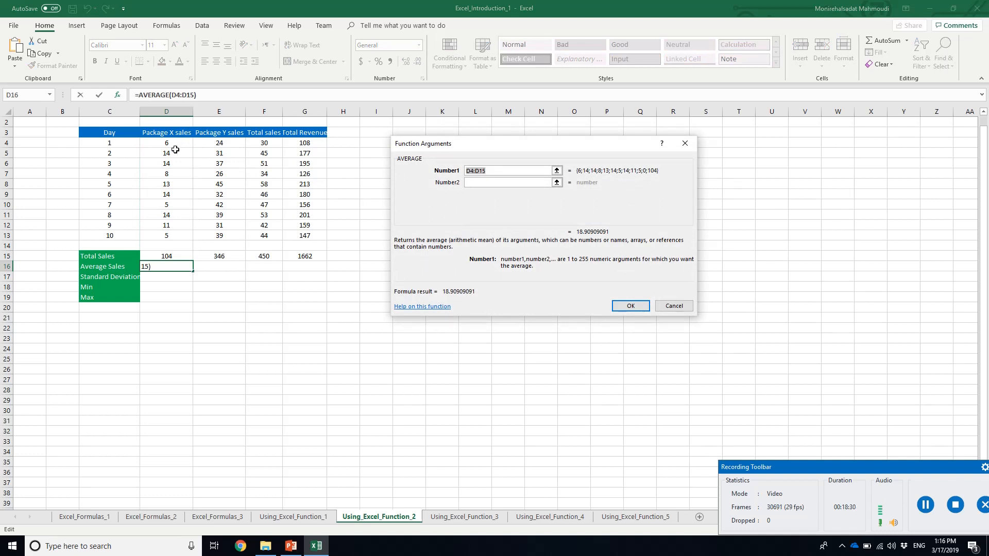
pyautogui.moveTo(165, 147); pyautogui.dragTo(183, 236)
pyautogui.press('Return')
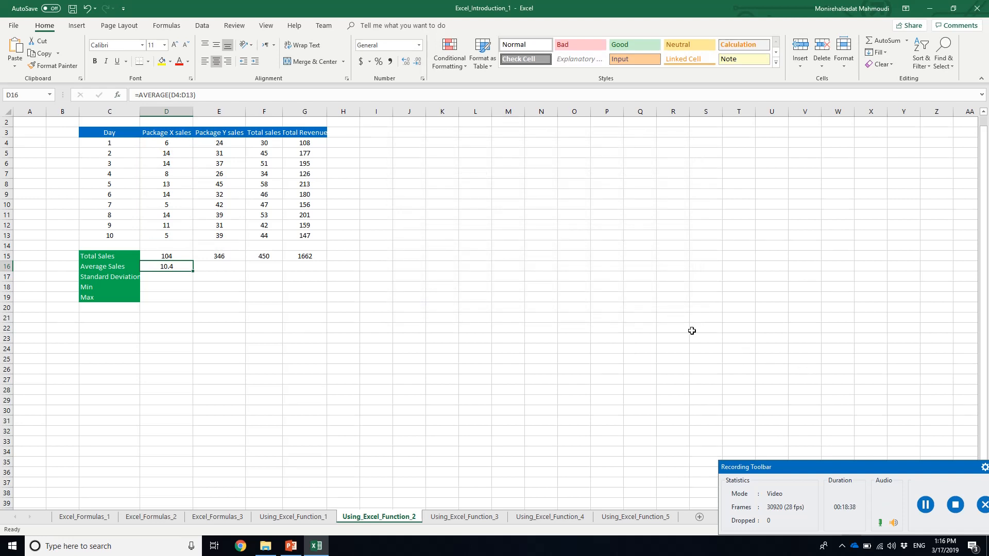
pyautogui.moveTo(193, 274); pyautogui.dragTo(322, 269)
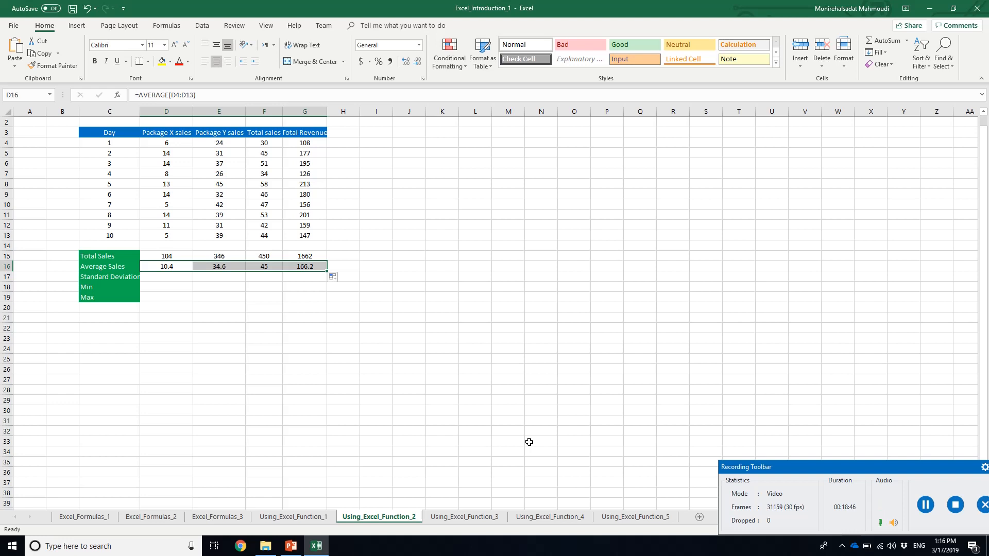
# Undo the fill, the new average formula and the clearing of the average sales row
pyautogui.hotkey('ctrl', 'z')
pyautogui.hotkey('ctrl', 'z')
pyautogui.hotkey('ctrl', 'z')
# Open the Using_Excel_Function_3 sheet, and switch to PowerPoint to review slides 22 and 23 on standard deviation and decimal places
pyautogui.click(479, 517)
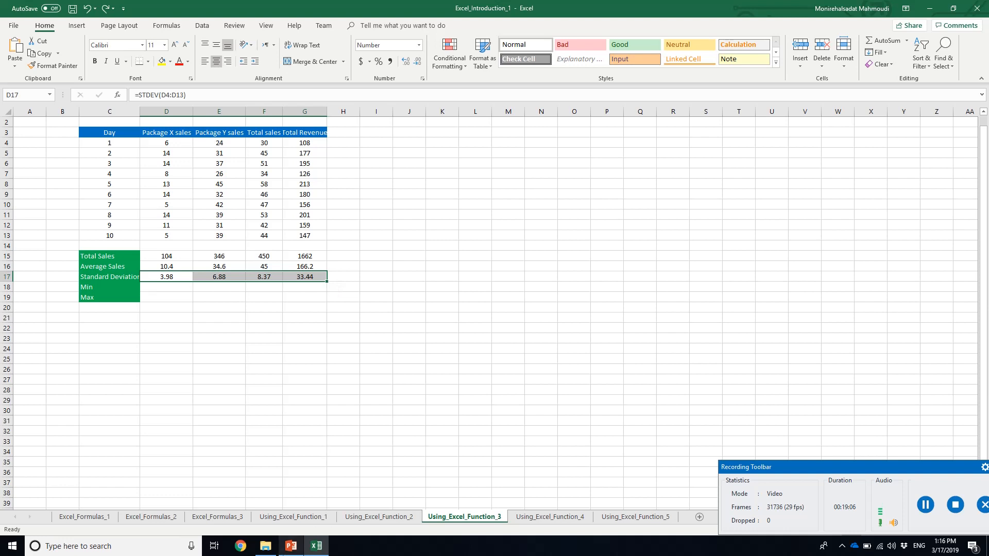
pyautogui.click(289, 553)
pyautogui.click(72, 492)
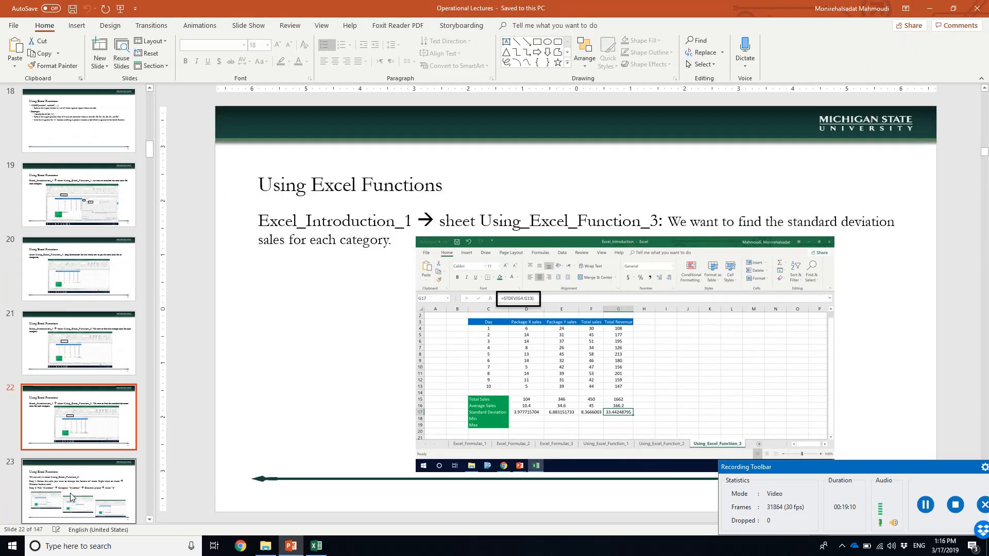
pyautogui.click(71, 493)
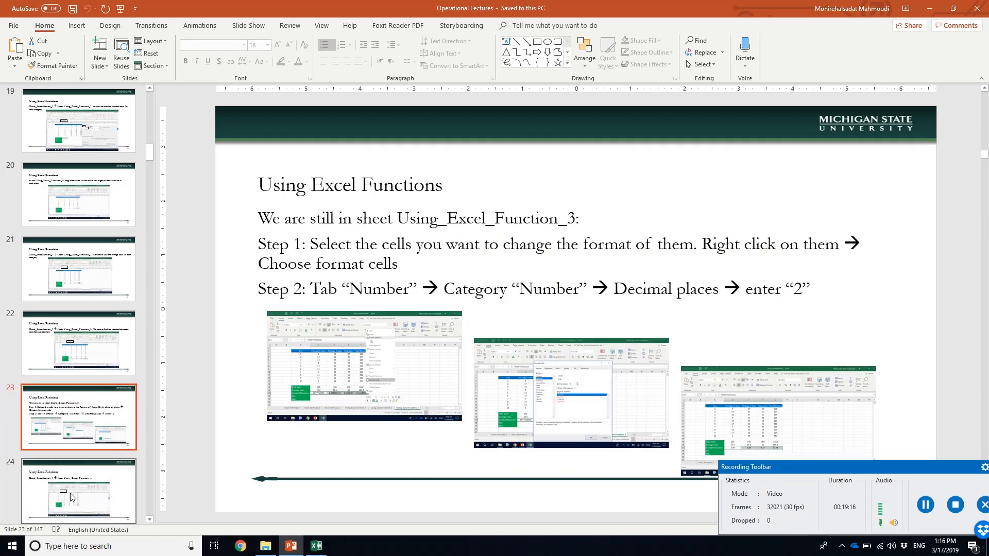
pyautogui.press('Up')
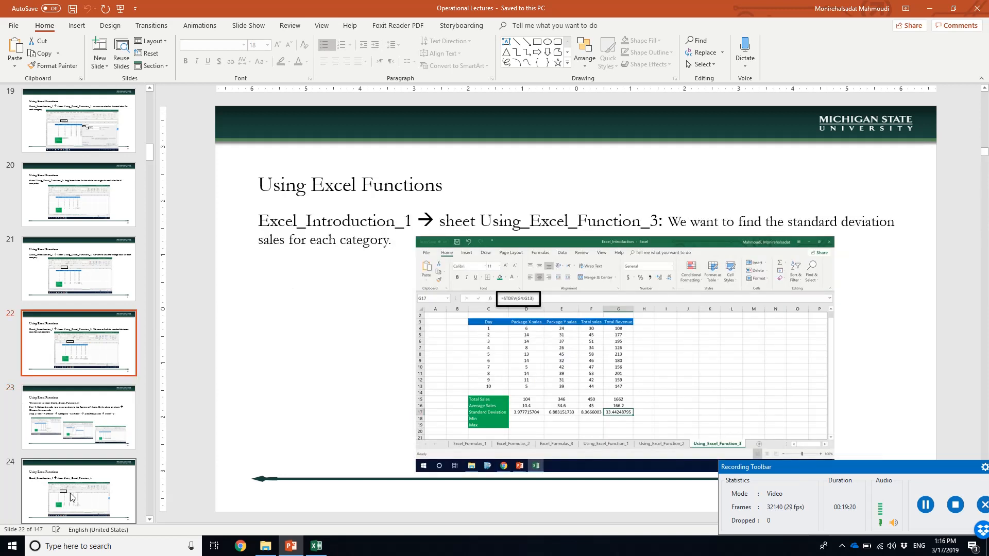
# Switch back to Excel and clear the standard deviation formulas in D17:G17
pyautogui.click(294, 548)
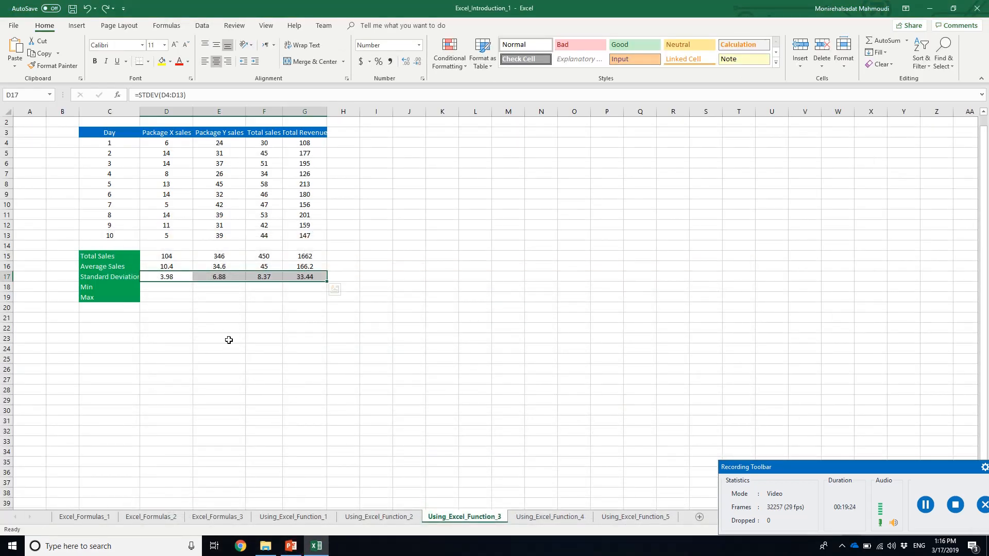
pyautogui.click(169, 278)
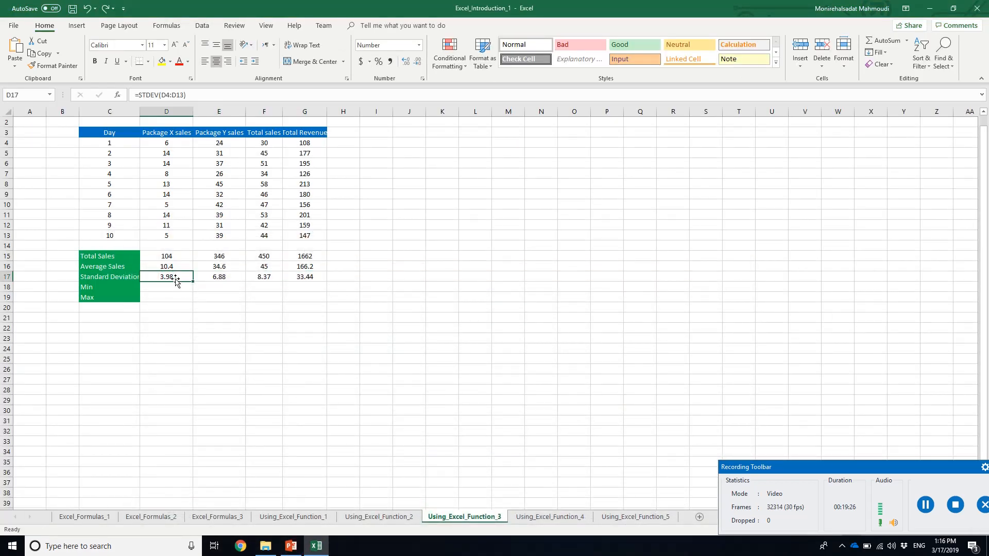
pyautogui.moveTo(193, 281); pyautogui.dragTo(299, 278)
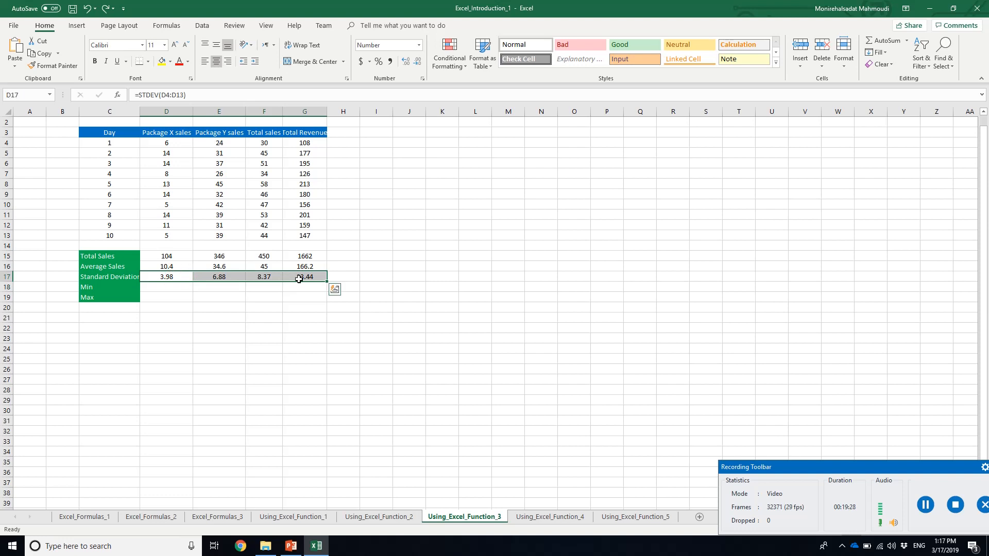
pyautogui.press('Delete')
# Insert the STDEV function over D4:D13 in the Package X standard deviation cell D17
pyautogui.click(185, 277)
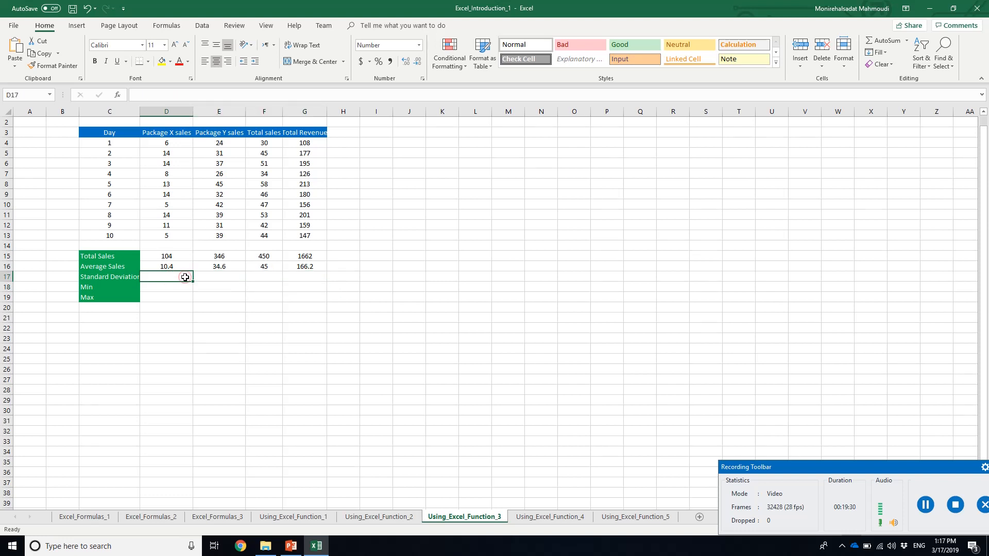
pyautogui.write('=')
pyautogui.press('BackSpace')
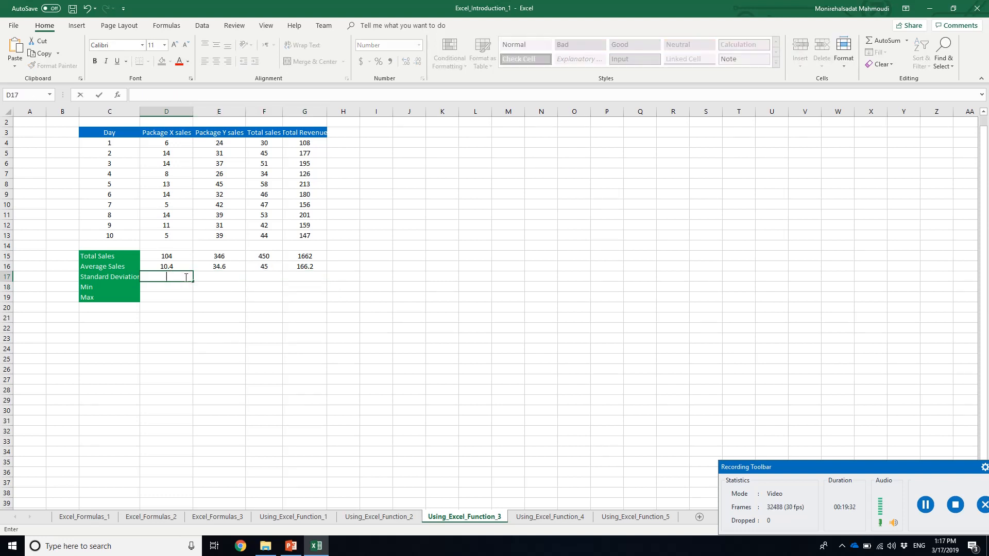
pyautogui.click(119, 95)
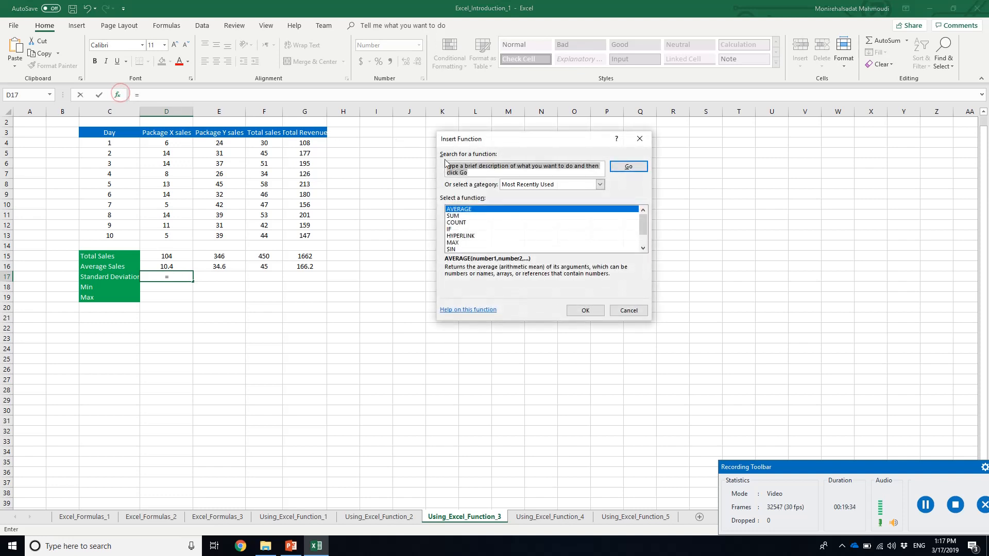
pyautogui.click(643, 248)
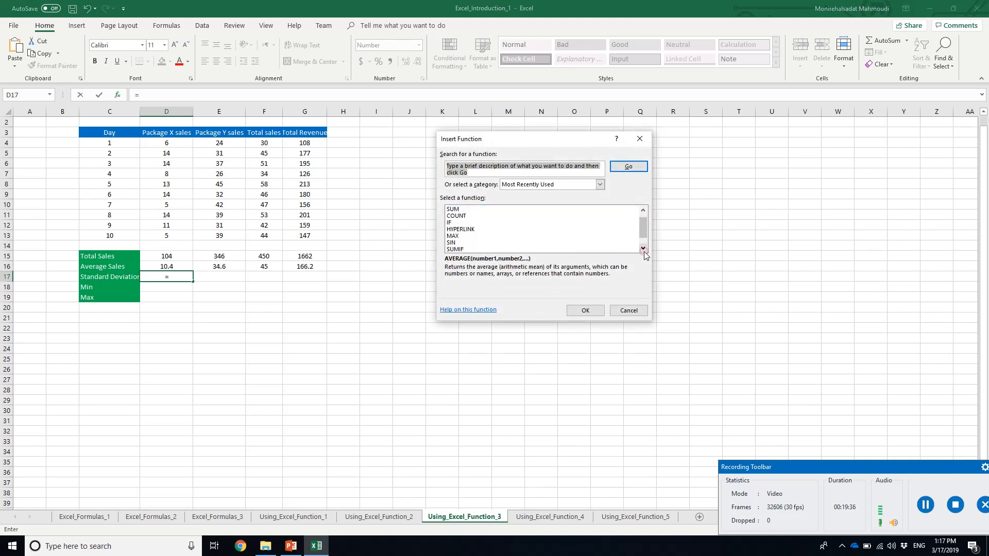
pyautogui.click(643, 249)
pyautogui.click(644, 249)
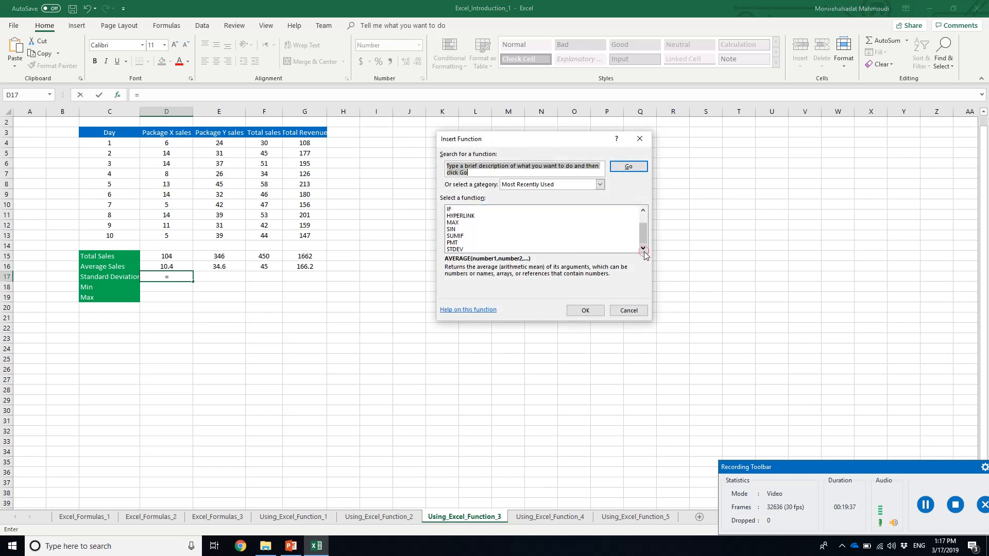
pyautogui.click(474, 250)
pyautogui.doubleClick(474, 251)
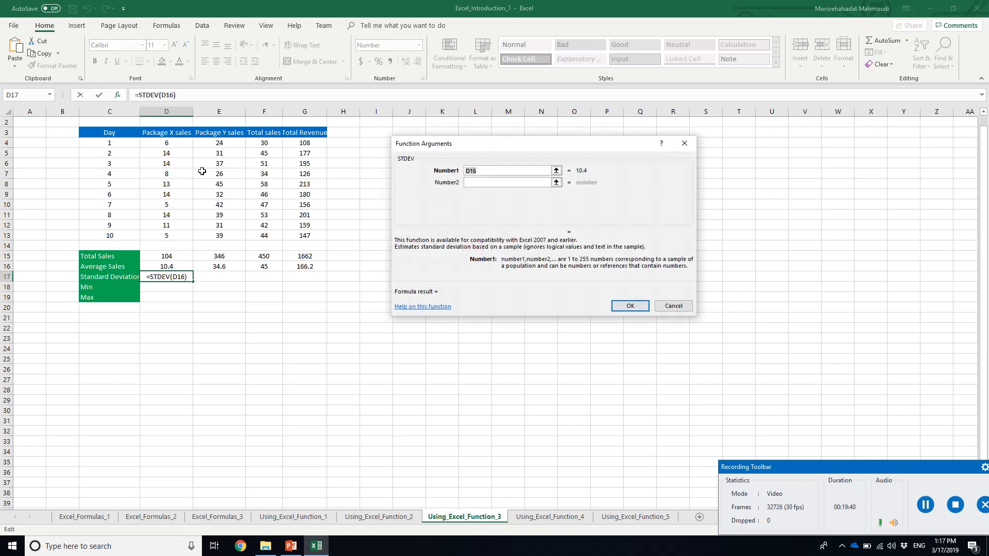
pyautogui.moveTo(168, 142); pyautogui.dragTo(186, 238)
pyautogui.press('Return')
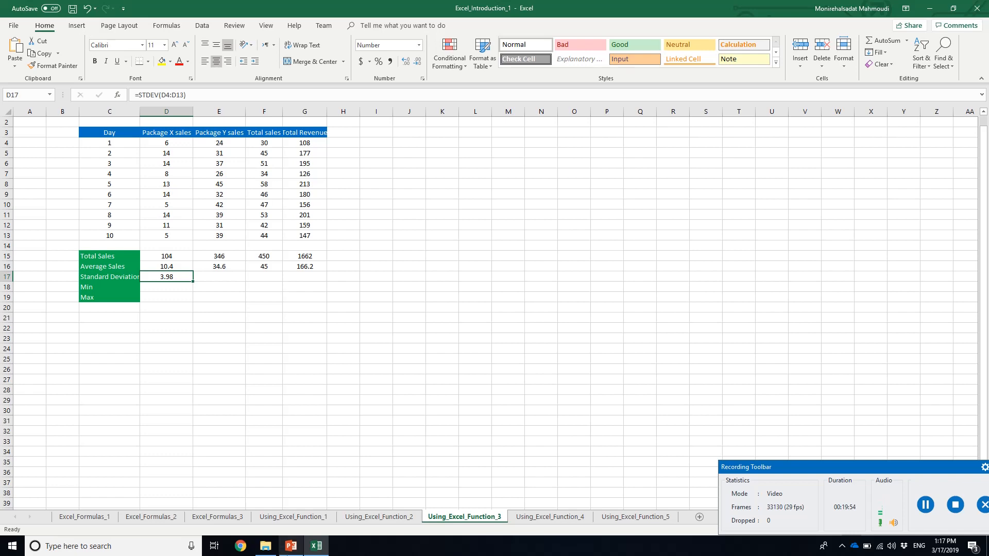
# Review slide 23 on changing the number of decimal places in PowerPoint and return to Excel
pyautogui.click(291, 548)
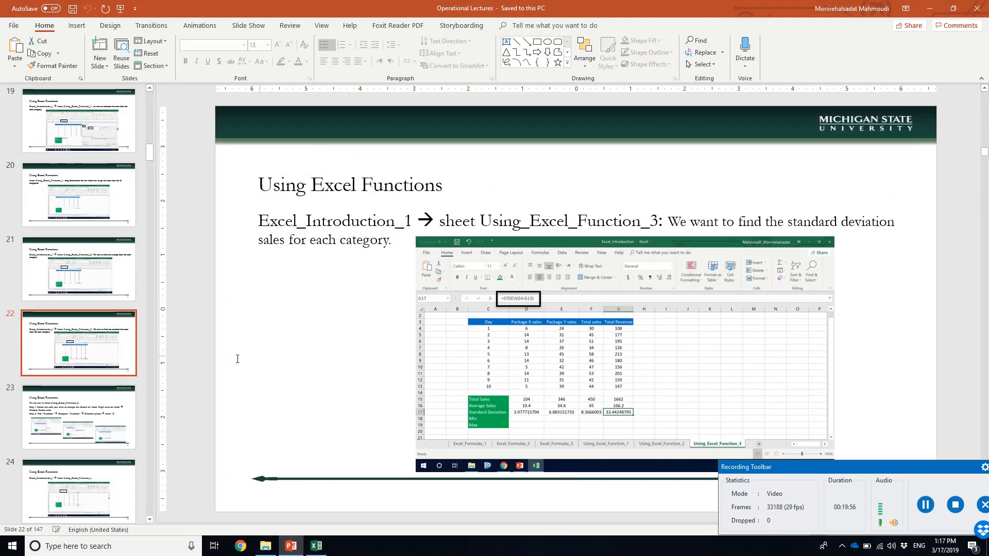
pyautogui.click(133, 420)
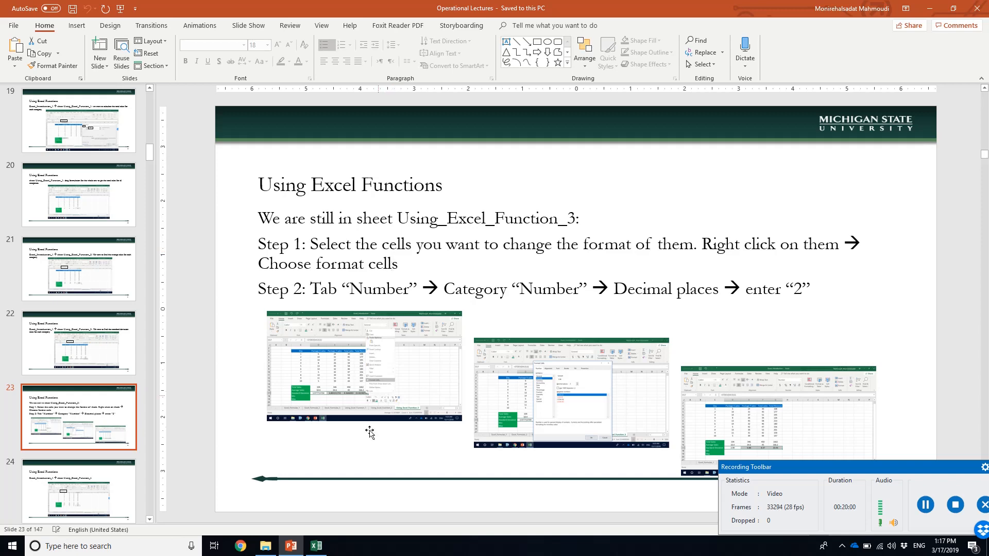
pyautogui.click(292, 549)
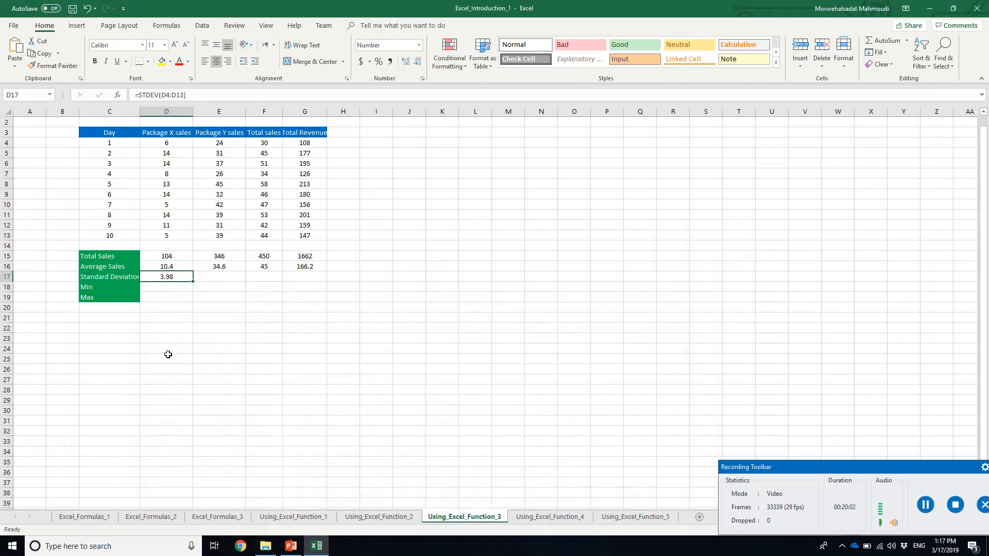
# Format D17 as a number with 3 decimal places and fill it across to G17
pyautogui.rightClick(175, 277)
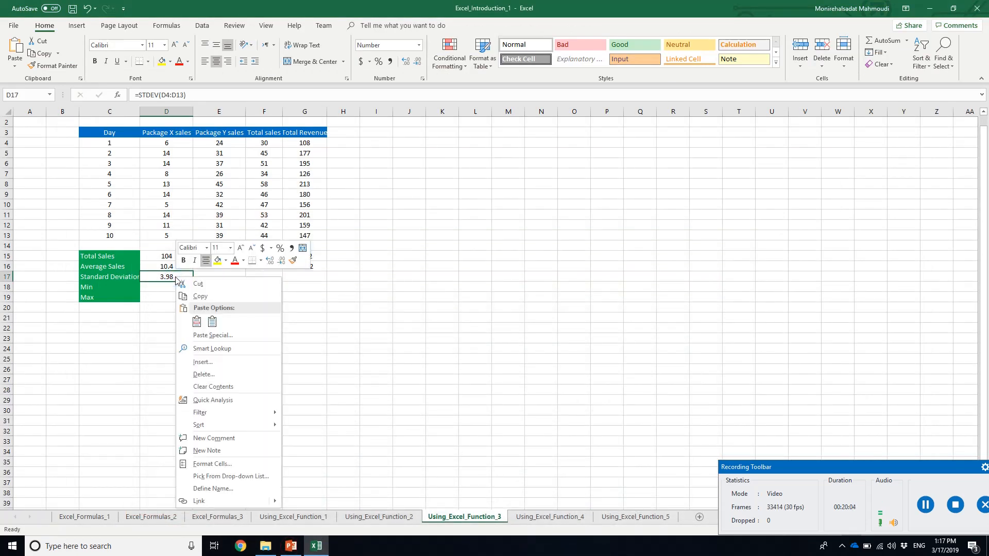
pyautogui.click(229, 464)
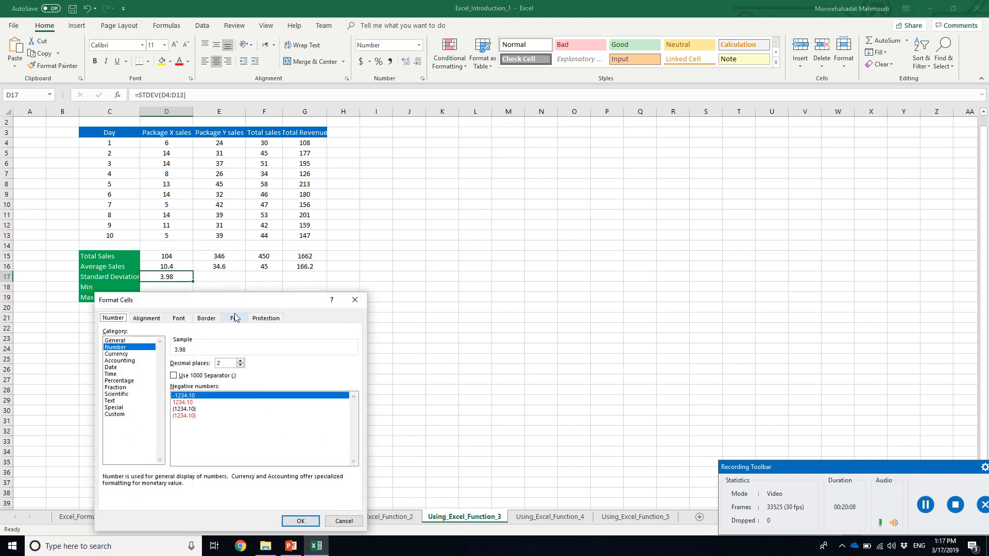
pyautogui.moveTo(238, 302); pyautogui.dragTo(453, 236)
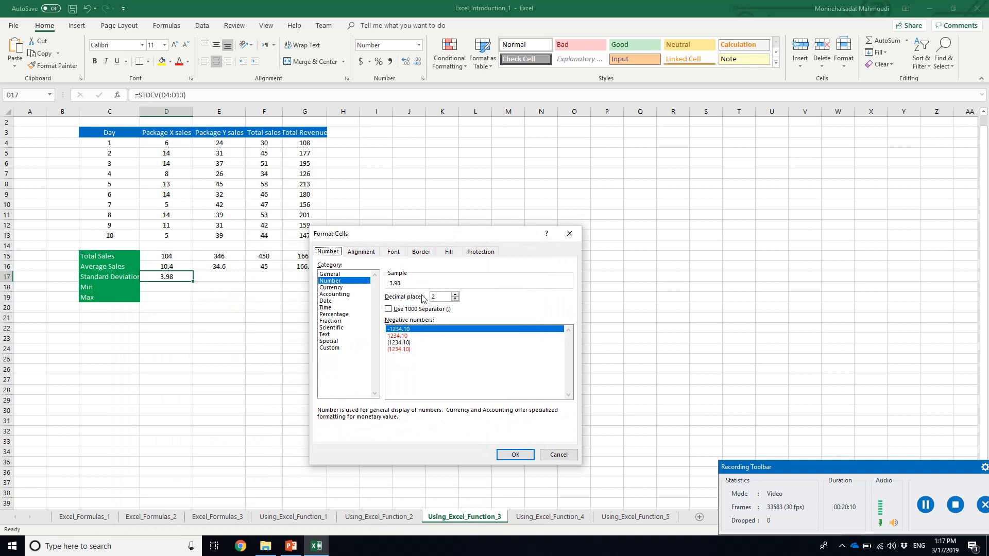
pyautogui.click(455, 296)
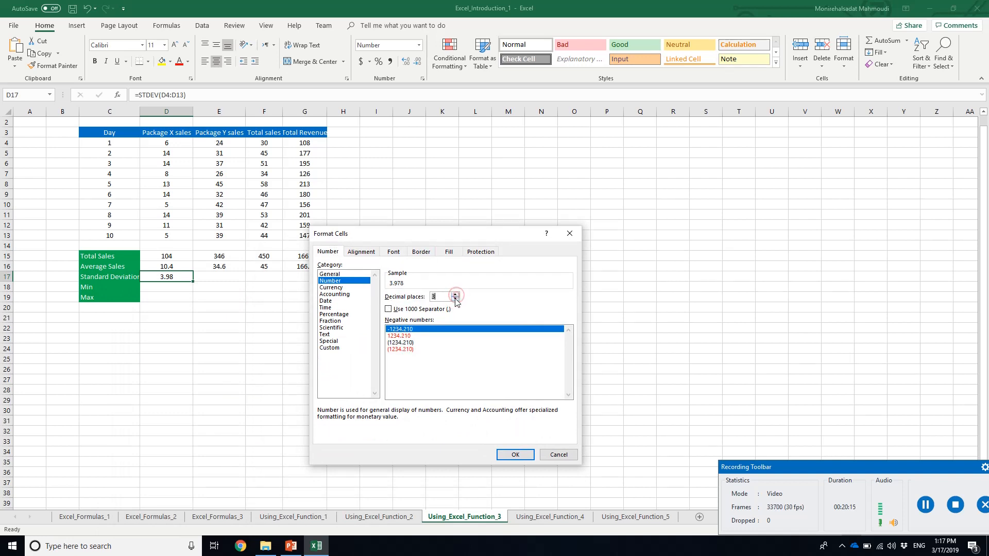
pyautogui.click(504, 456)
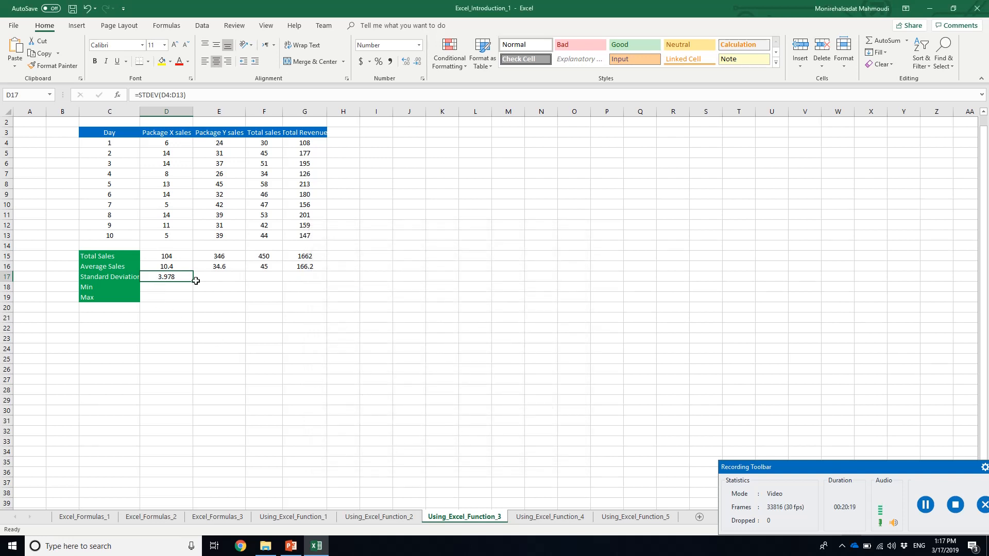
pyautogui.moveTo(193, 280); pyautogui.dragTo(325, 283)
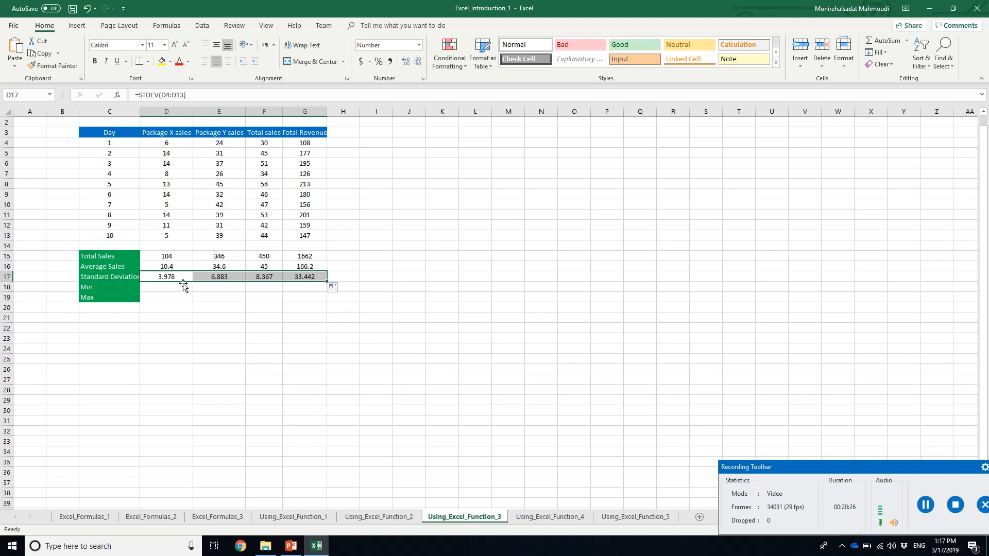
# Undo the fill, the decimal format change, the new STDEV formula and the clearing of the standard deviation row
pyautogui.hotkey('ctrl', 'z')
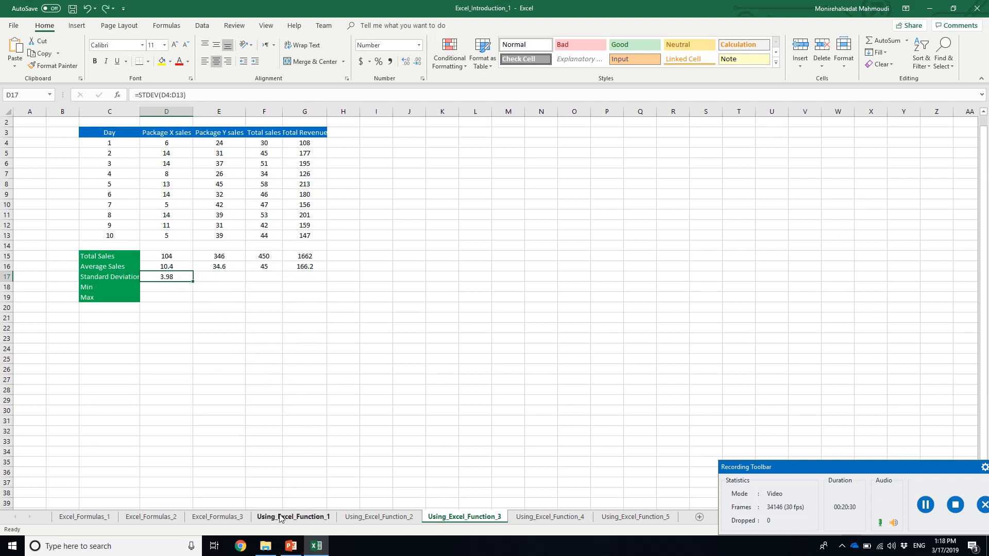
pyautogui.hotkey('ctrl', 'y')
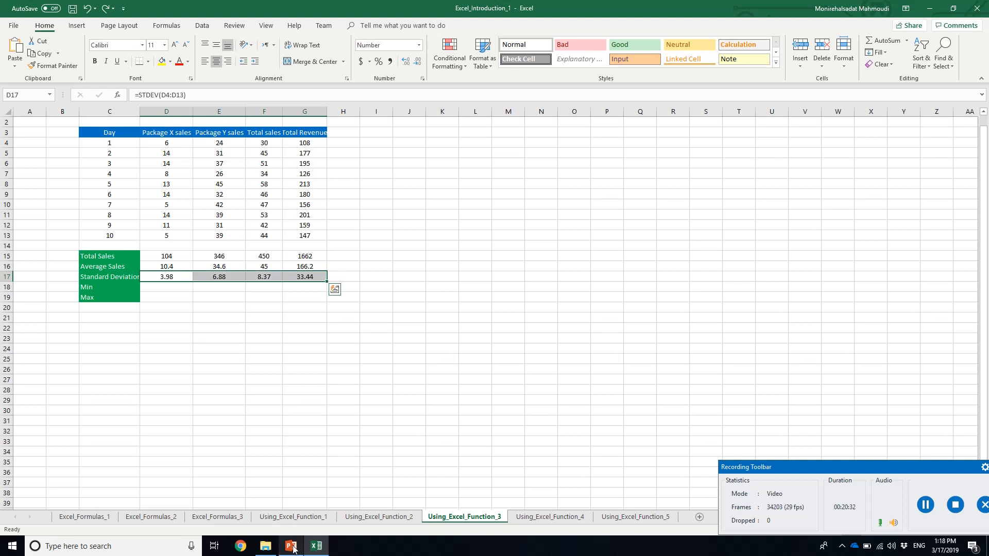
# Open the Using_Excel_Function_4 sheet and inspect the Min formula in D18
pyautogui.moveTo(295, 551)
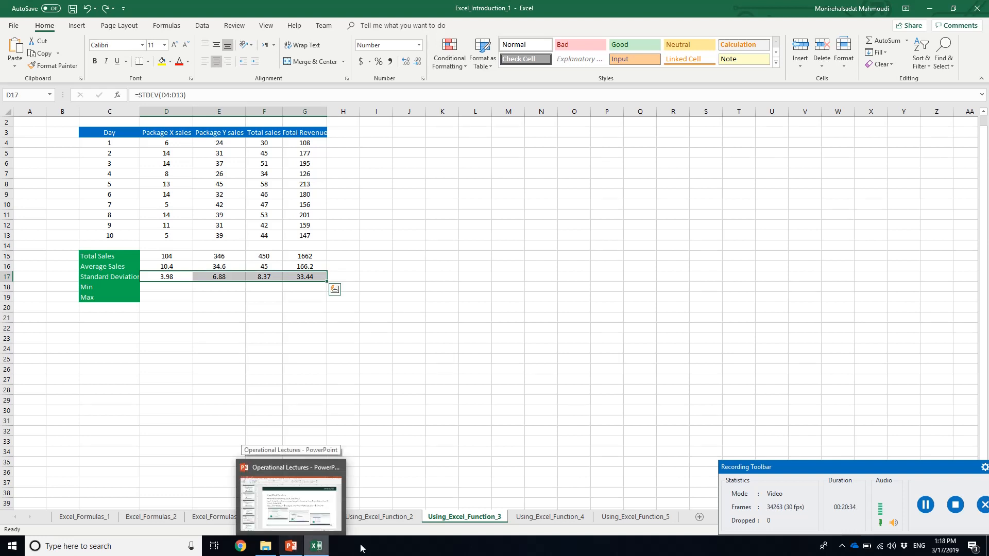
pyautogui.click(532, 514)
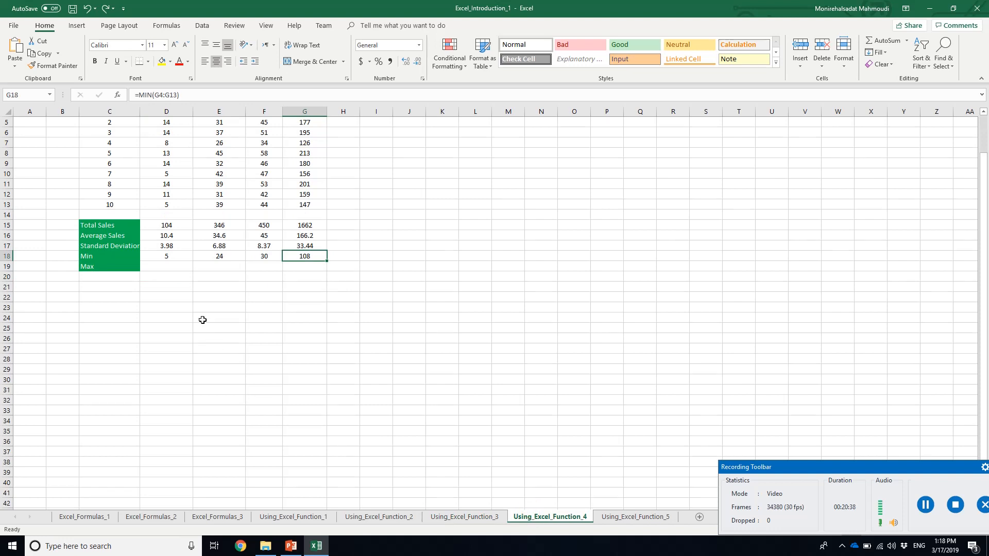
pyautogui.click(165, 256)
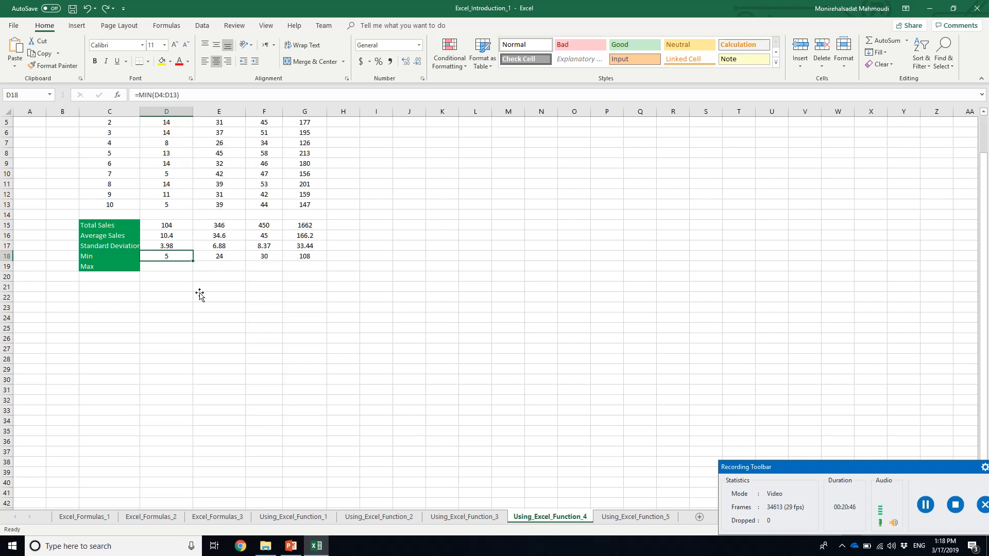
# Switch to PowerPoint and review slides 24 and 25 on the MIN and MAX function sheets
pyautogui.click(291, 546)
pyautogui.click(96, 483)
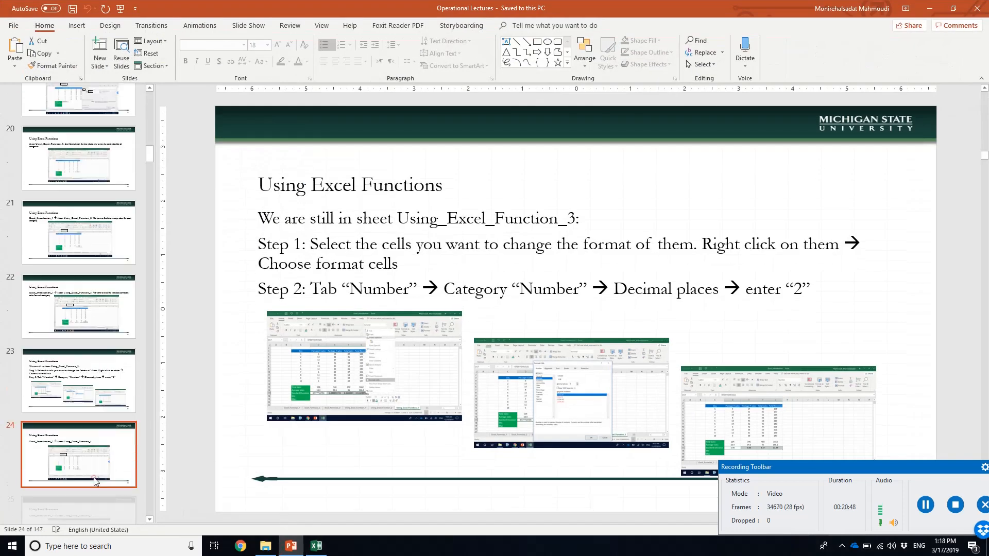
pyautogui.click(94, 433)
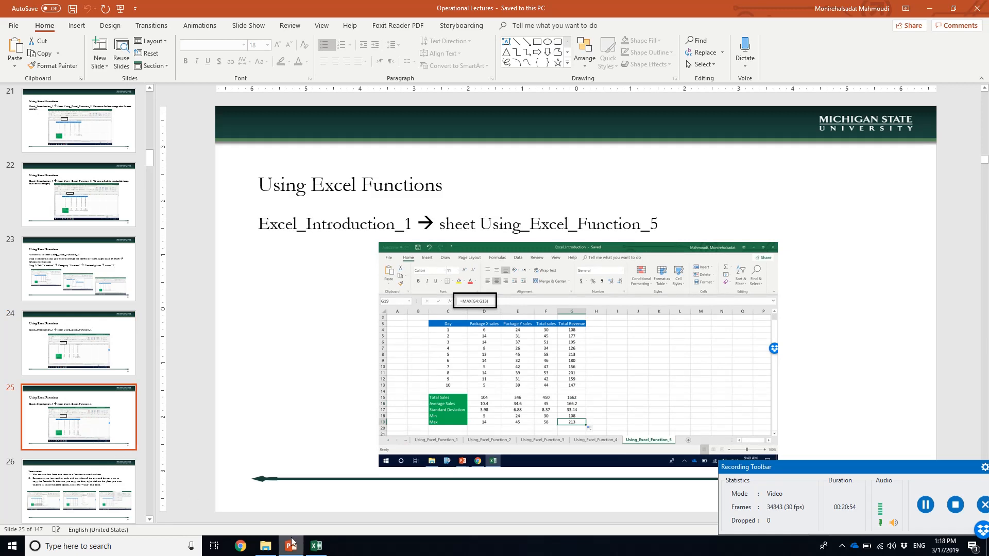
# Switch back to Excel, open the Using_Excel_Function_5 sheet and examine the MAX function arguments in D19
pyautogui.click(316, 546)
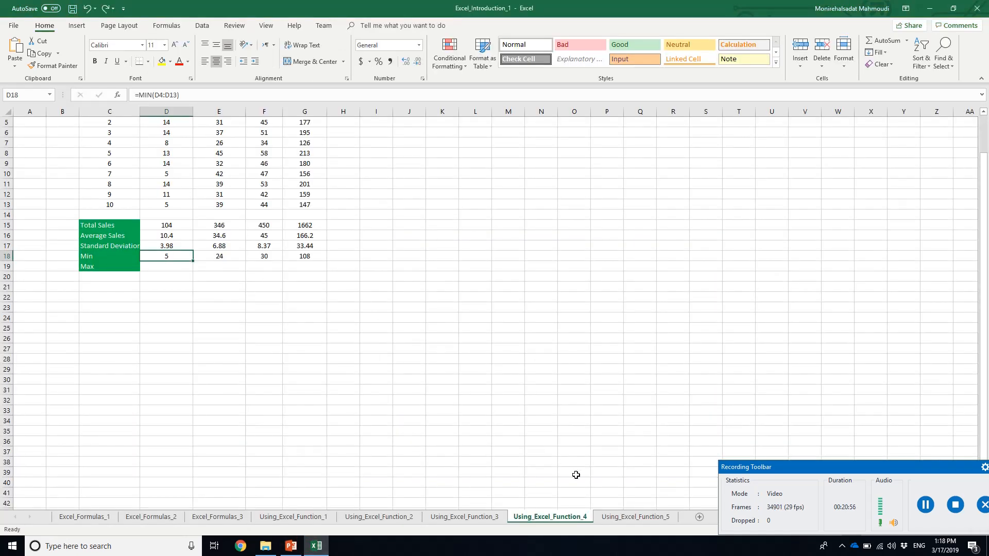
pyautogui.click(627, 518)
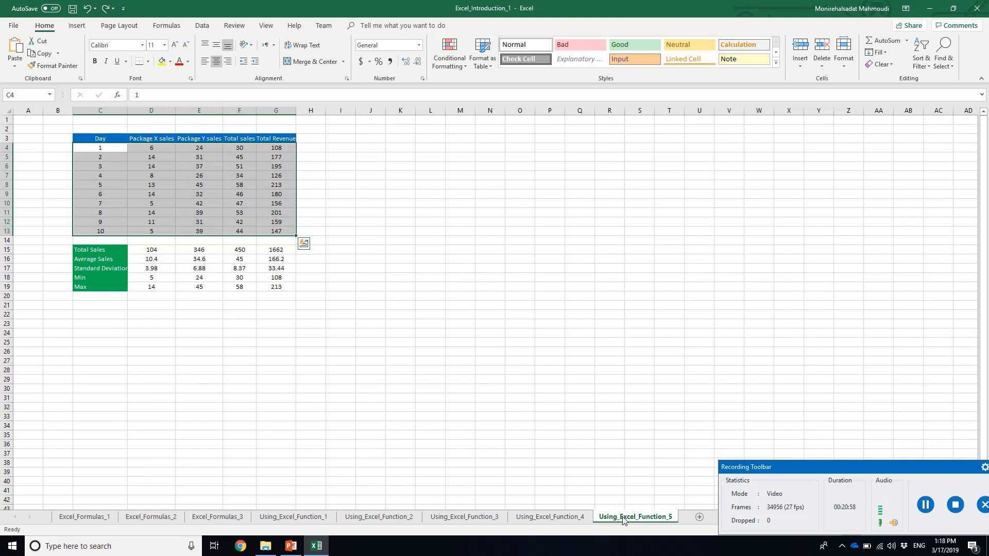
pyautogui.click(166, 286)
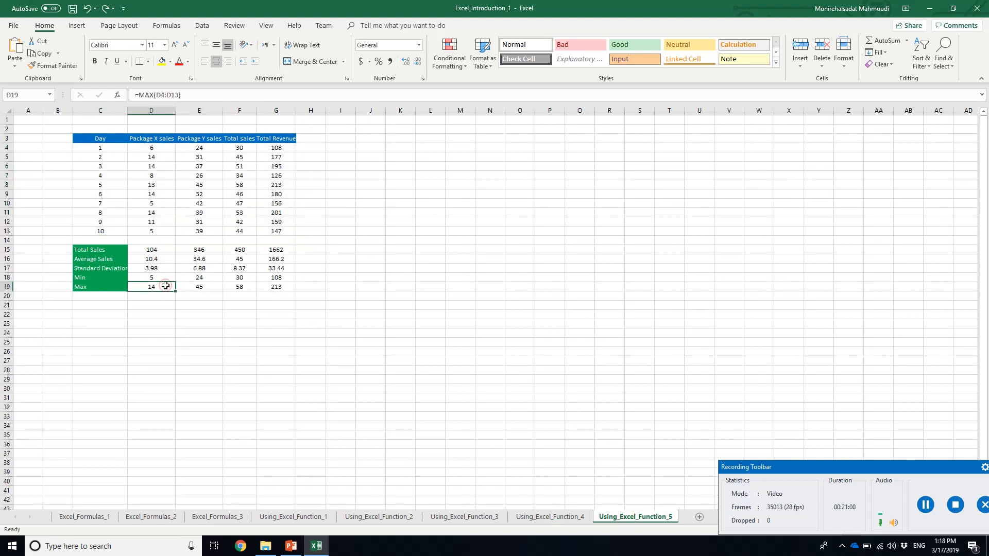
pyautogui.click(118, 96)
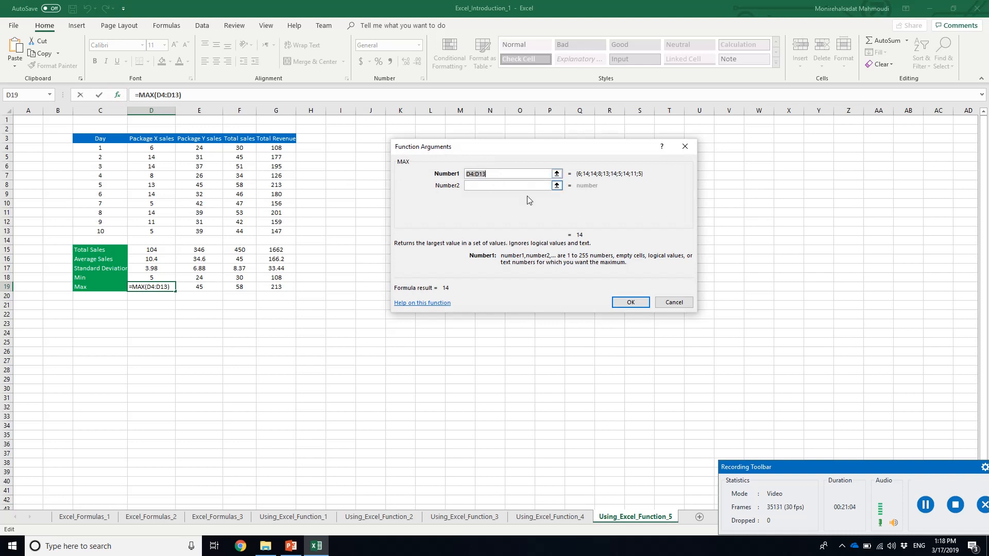
pyautogui.click(629, 303)
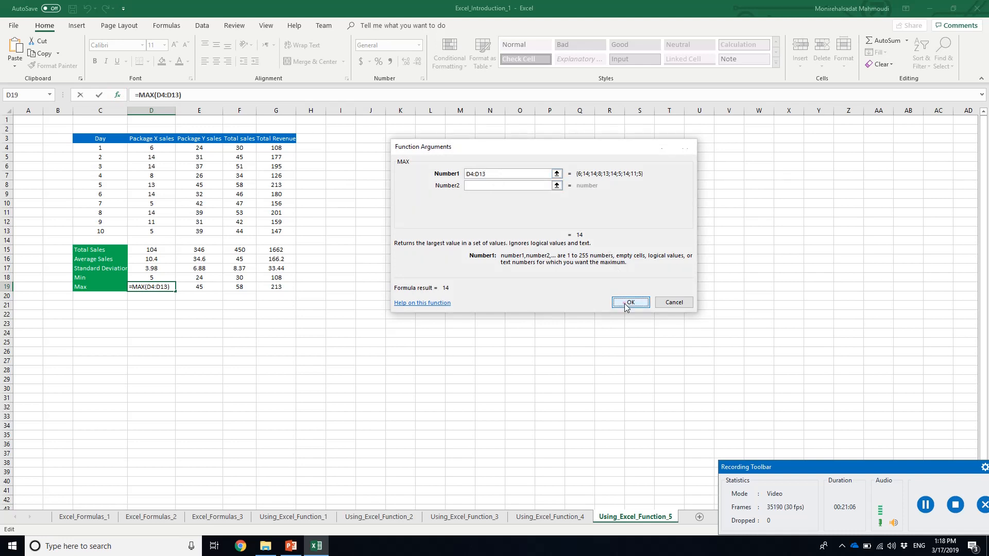
# Switch to PowerPoint and read slide 26 with notes on cross-sheet data and pasting values
pyautogui.click(291, 546)
pyautogui.click(122, 495)
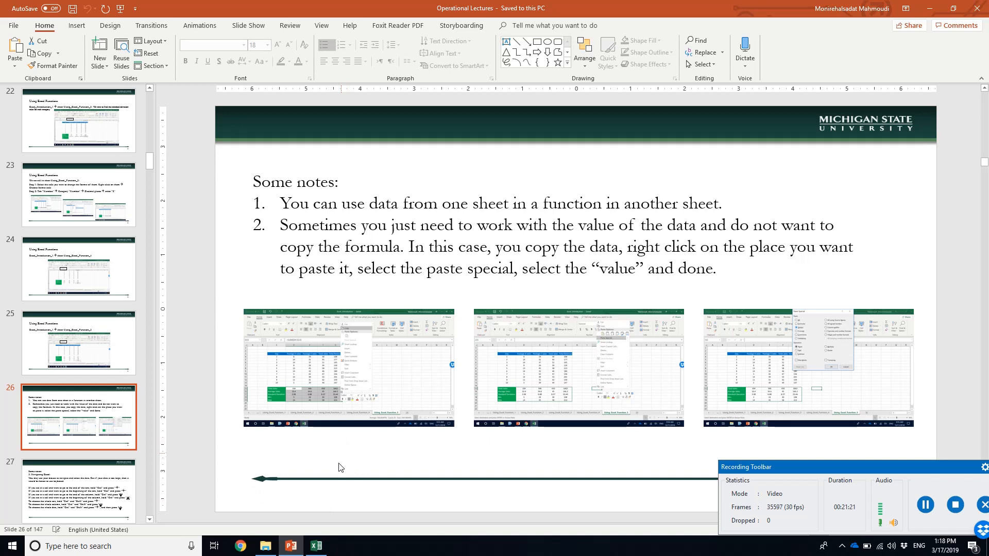
# Switch back to Excel and browse the All category of the Insert Function list from empty cell O8
pyautogui.click(316, 546)
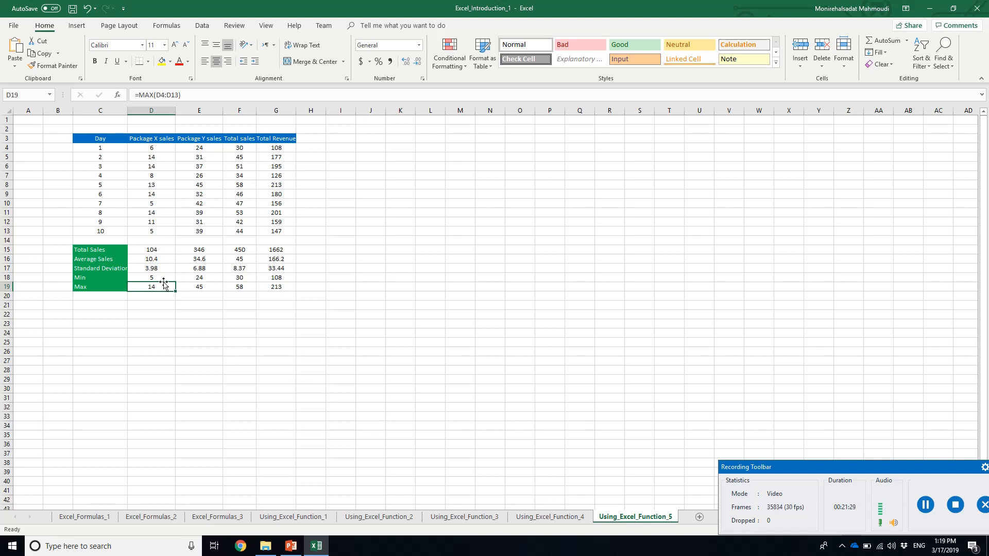
pyautogui.click(119, 95)
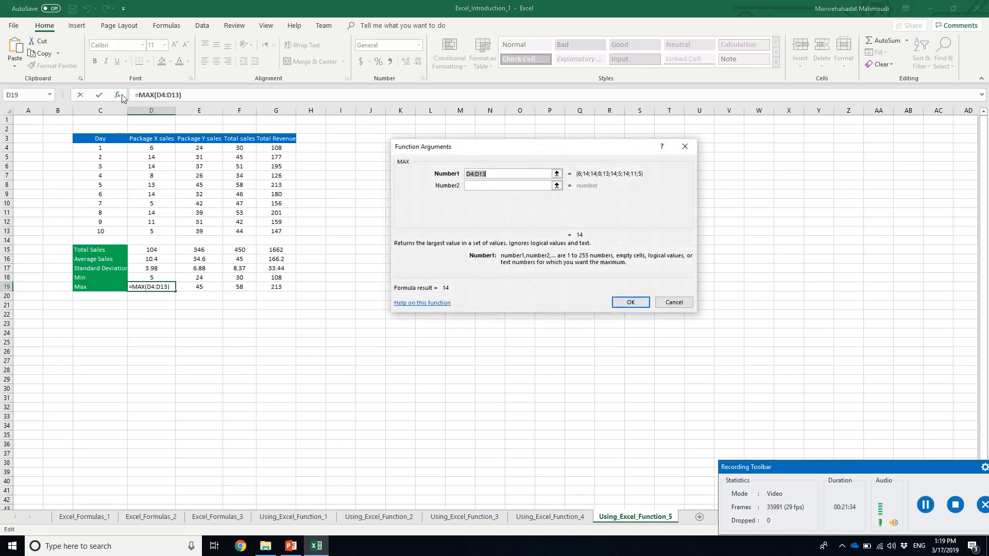
pyautogui.click(671, 303)
pyautogui.click(529, 184)
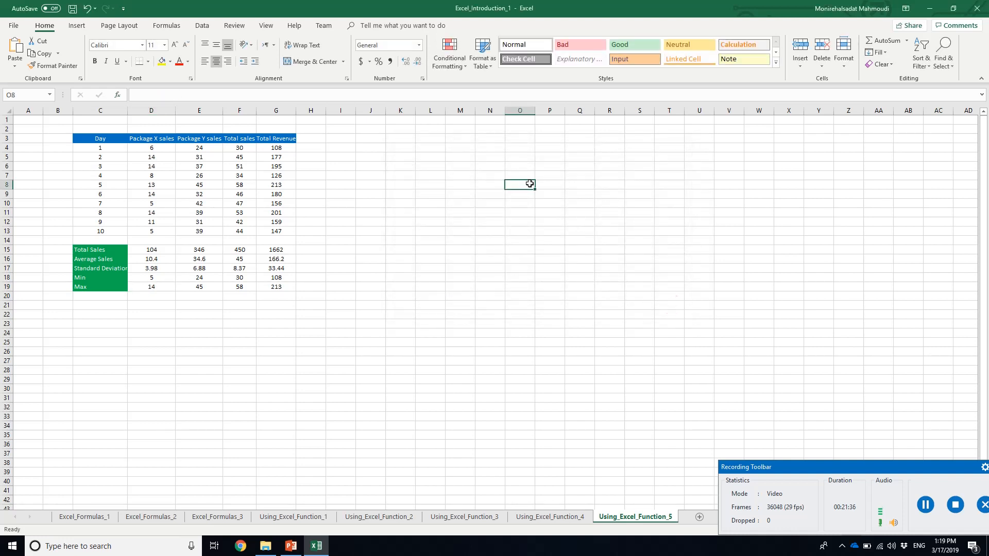
pyautogui.click(118, 95)
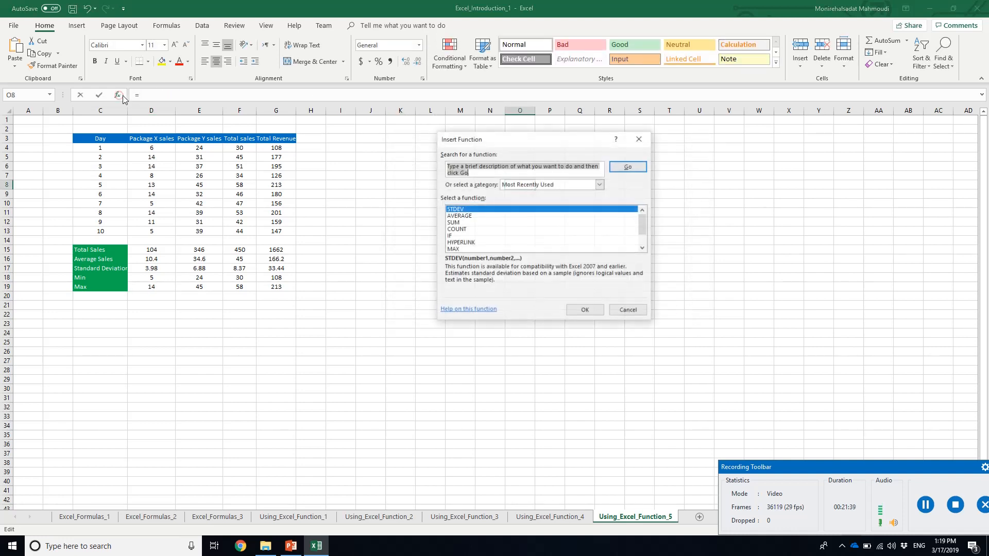
pyautogui.click(642, 250)
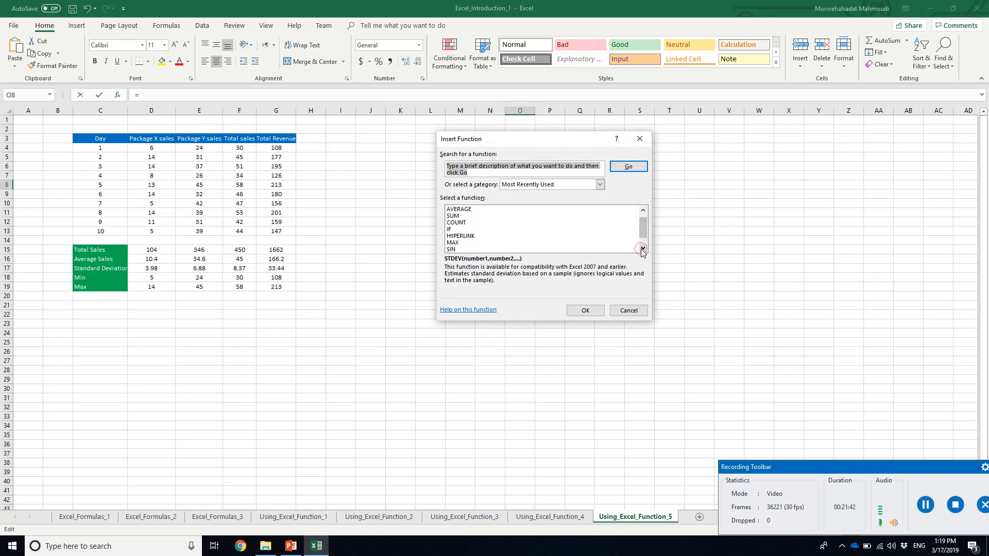
pyautogui.click(599, 185)
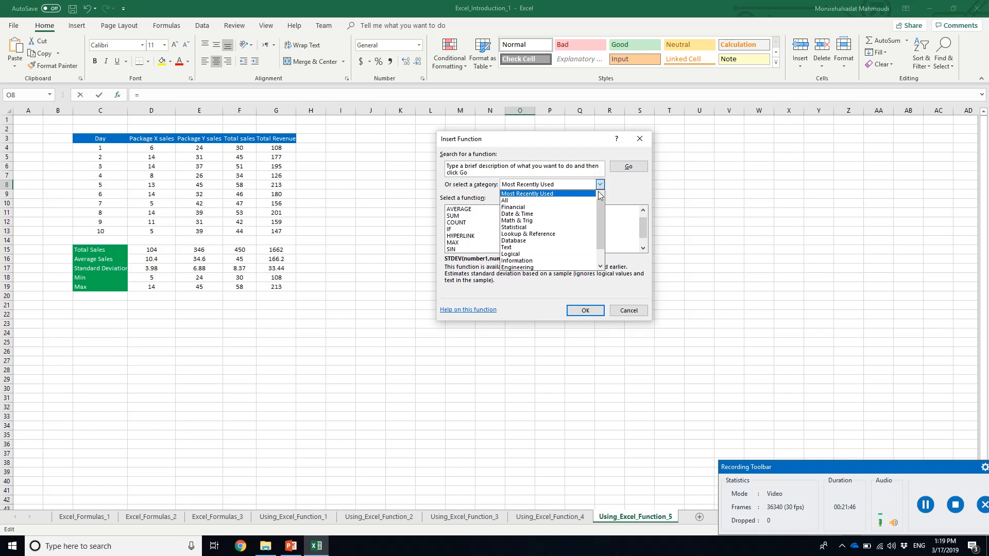
pyautogui.click(590, 201)
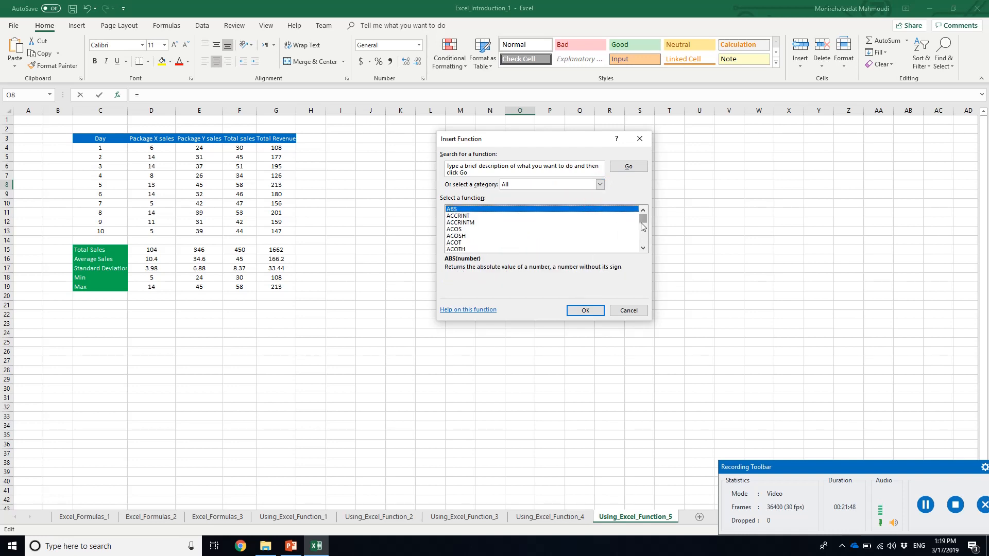
pyautogui.moveTo(643, 227)
pyautogui.mouseDown()
pyautogui.moveTo(647, 254)
pyautogui.moveTo(643, 219)
pyautogui.moveTo(646, 231)
pyautogui.mouseUp()
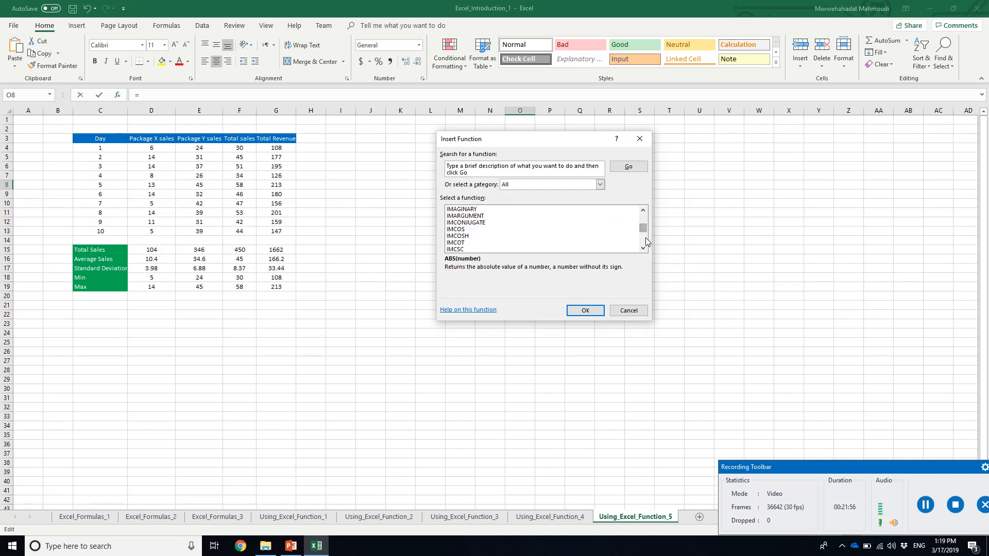
pyautogui.click(621, 311)
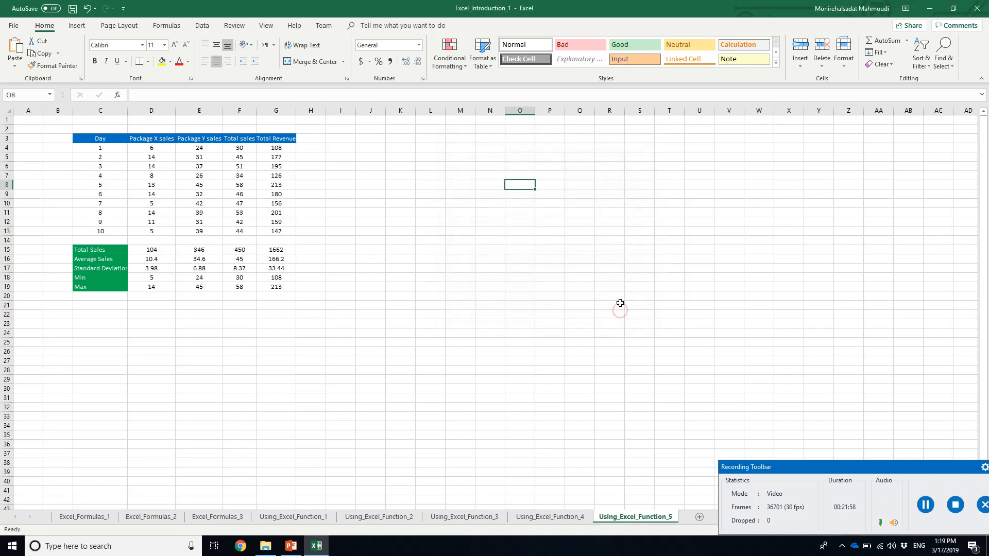